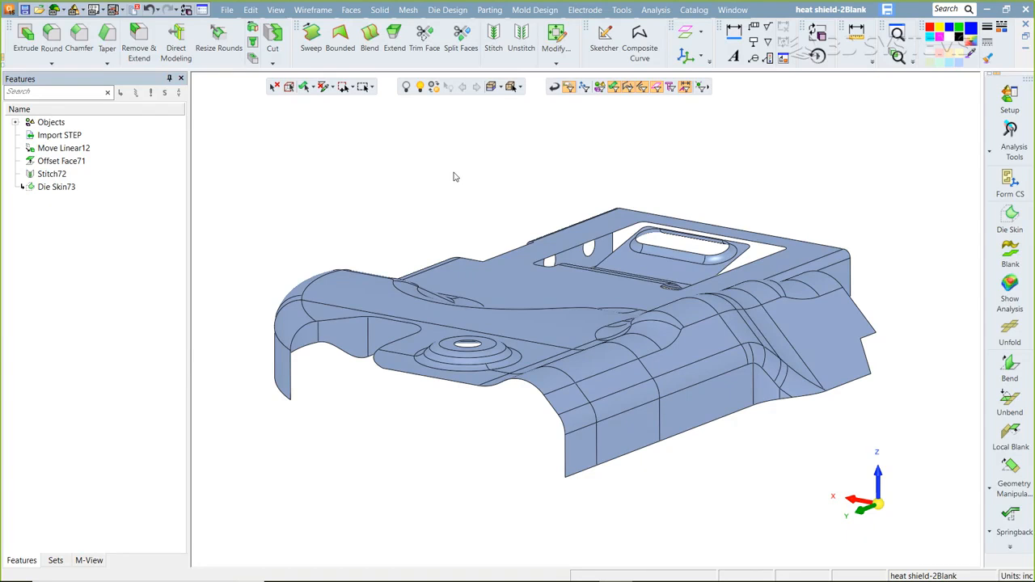
- Start a Blank feature on the heat shield and select all of its smoothly chained faces
middle_click_drag(485, 245, 490, 317)
scroll(503, 276, "down", 2)
left_click(1010, 255)
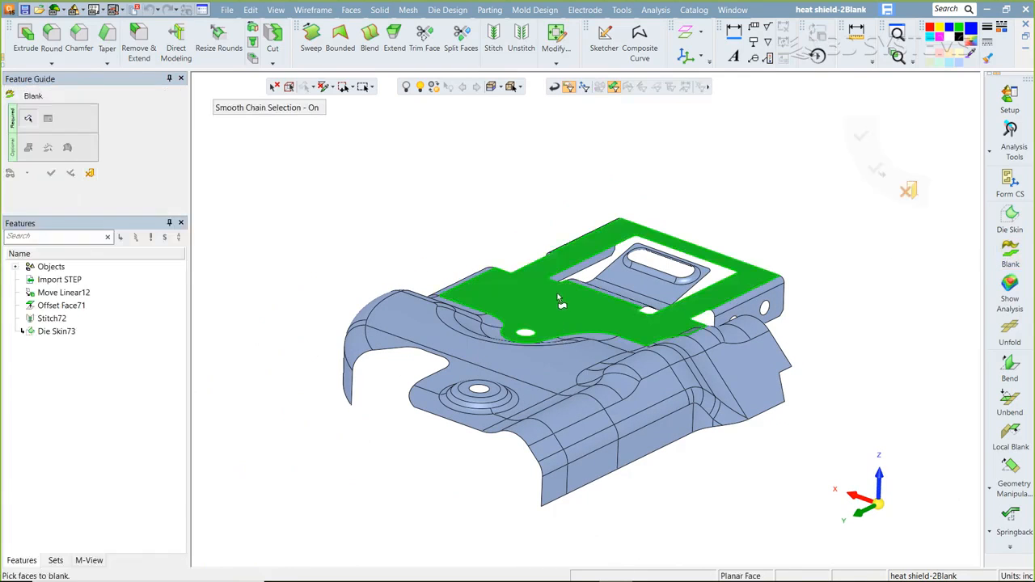
left_click(560, 301)
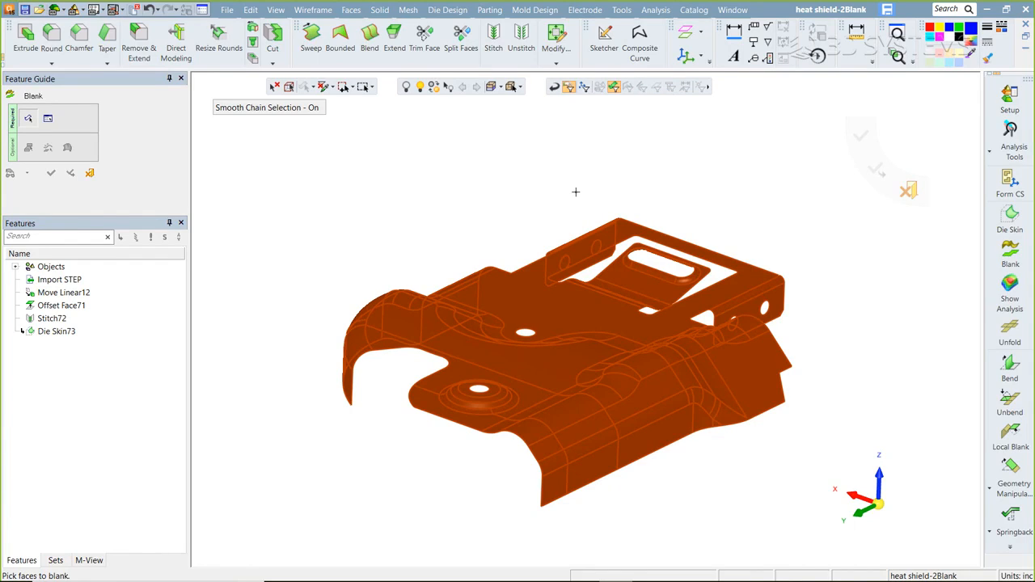
middle_click(557, 194)
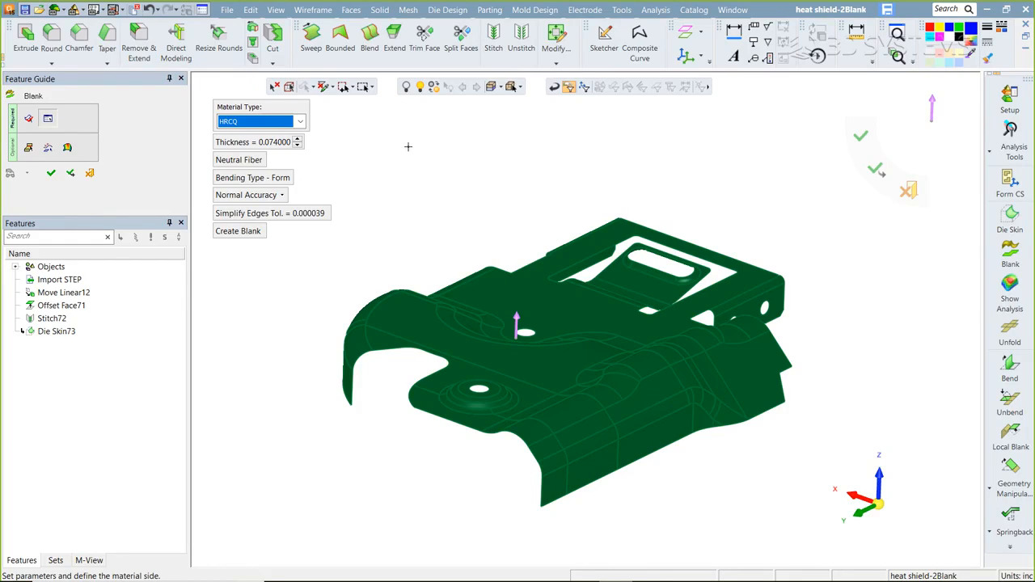
left_click(299, 122)
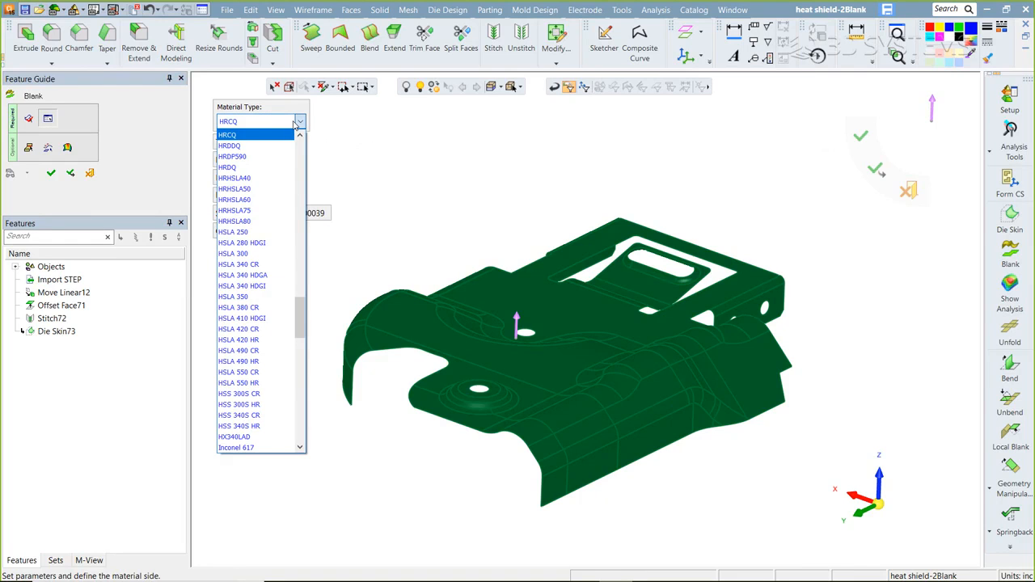
left_click_drag(299, 328, 295, 384)
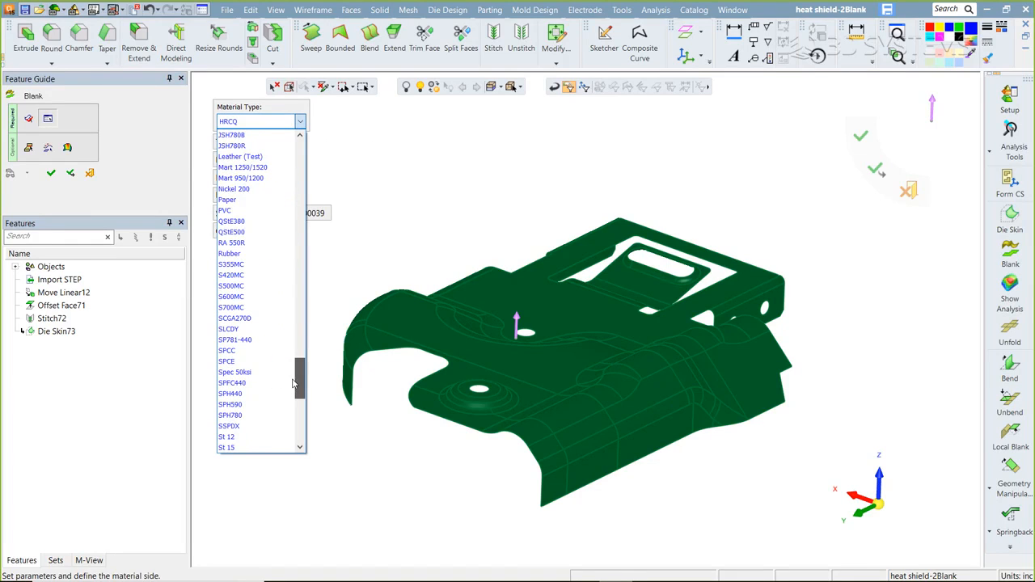
left_click(489, 123)
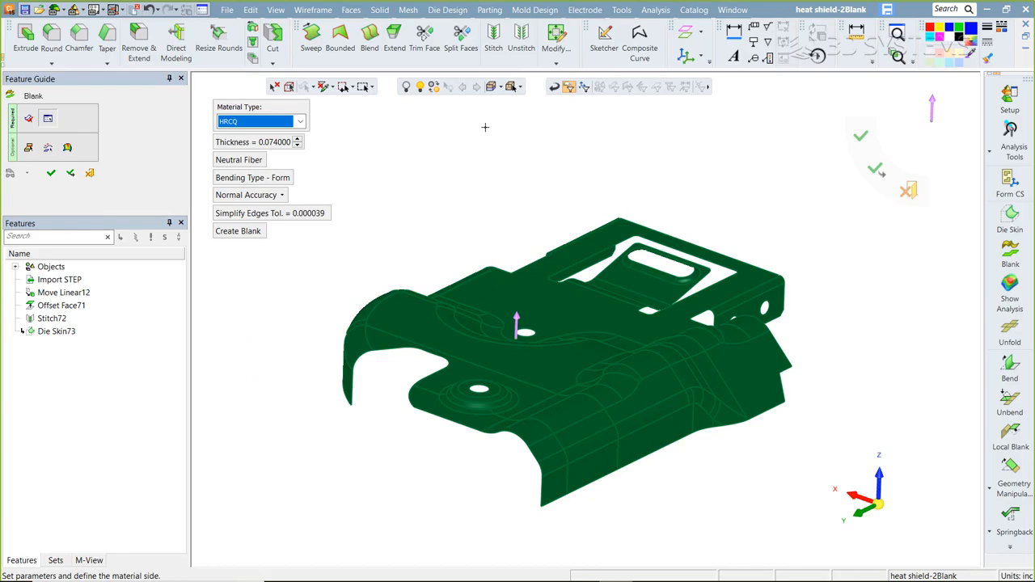
left_click(241, 163)
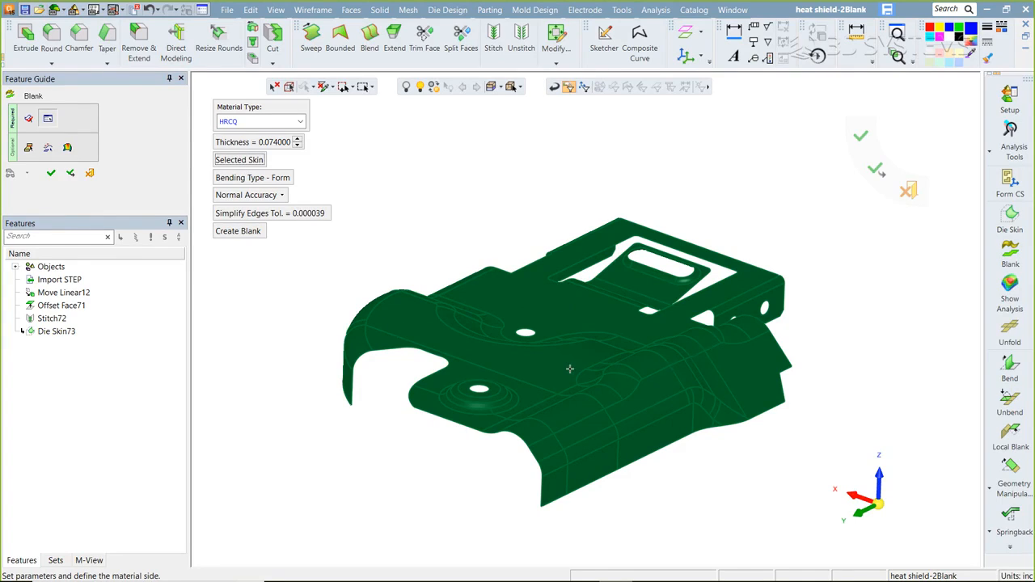
left_click(240, 160)
- Set the blank's bending type to Draw
left_click(246, 178)
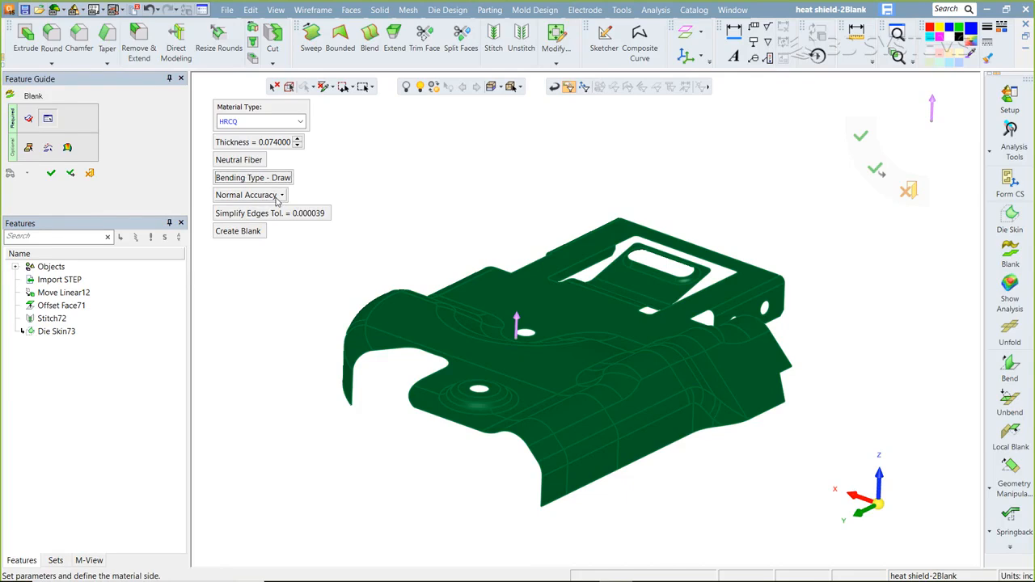
left_click(273, 196)
left_click(393, 196)
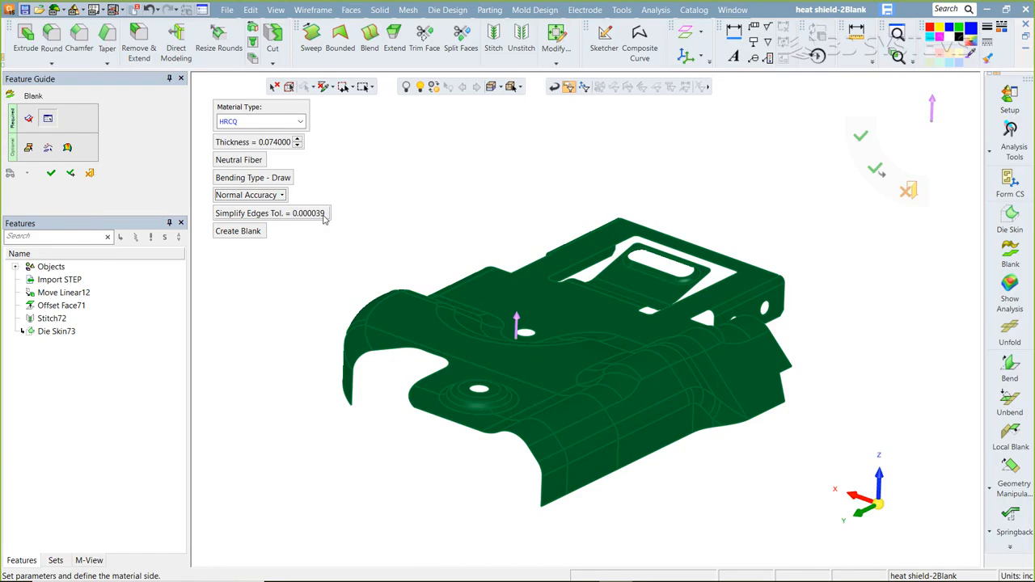
left_click(238, 232)
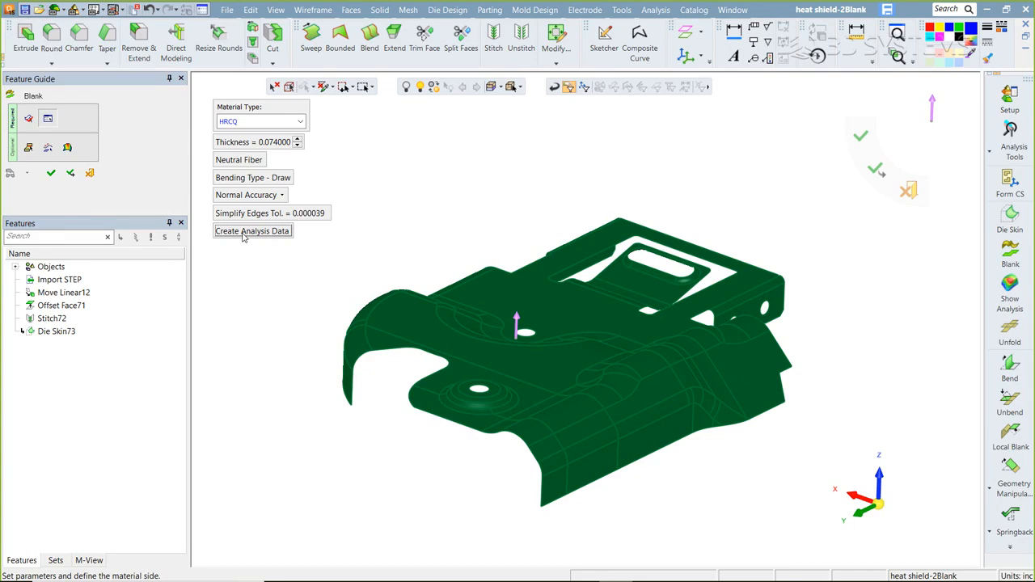
left_click(244, 233)
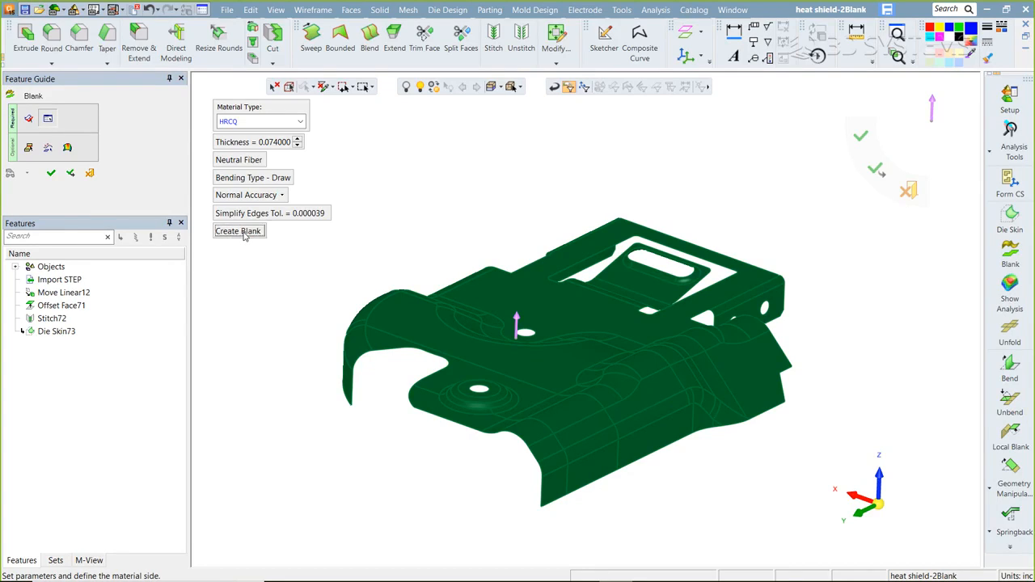
- Constrain the top face's far outer edge with Fix X & Y and add a pressure pad on that face with a force of 194.8 KN
left_click(27, 149)
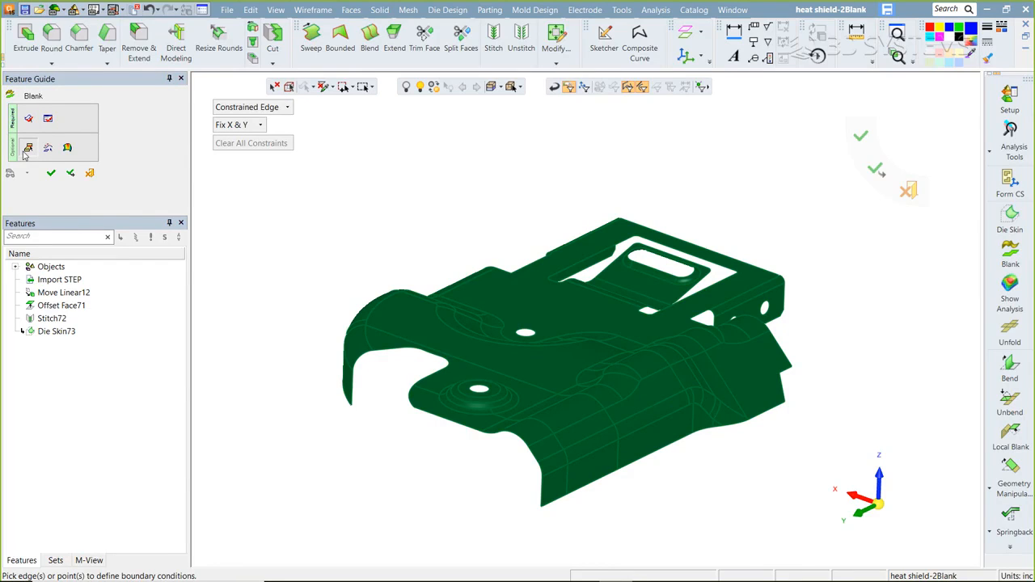
left_click(670, 241)
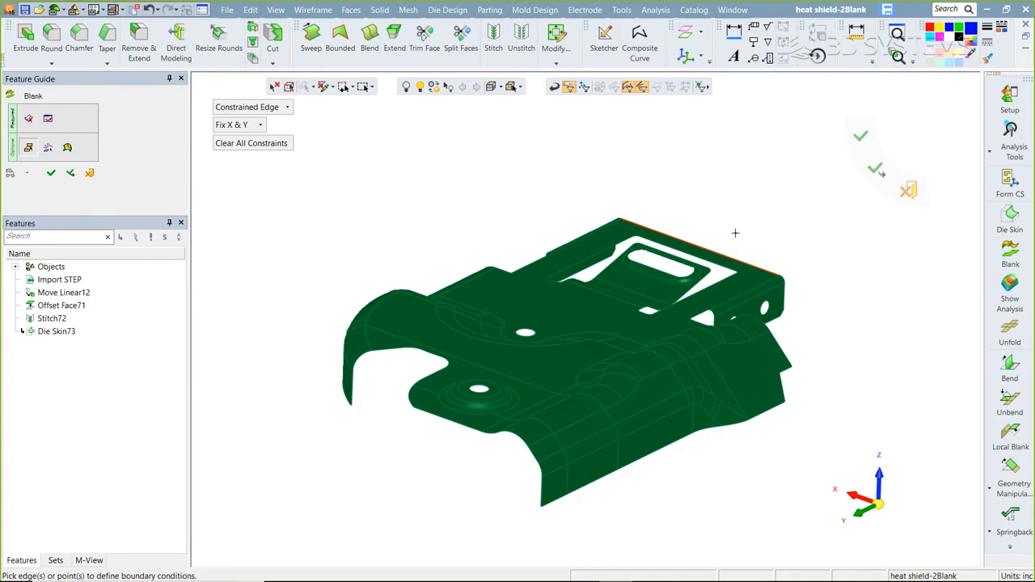
left_click(262, 109)
left_click(257, 131)
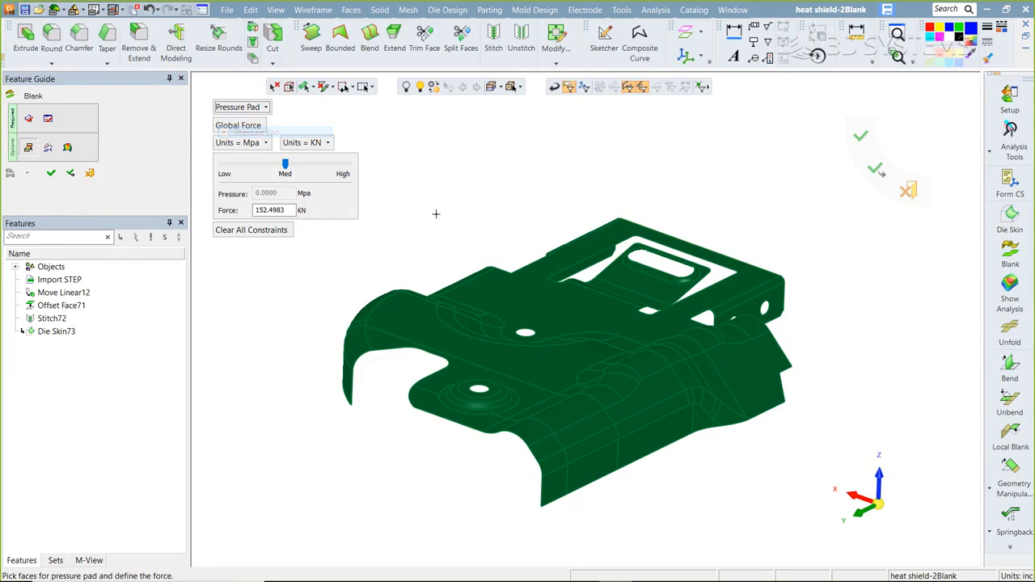
left_click(574, 307)
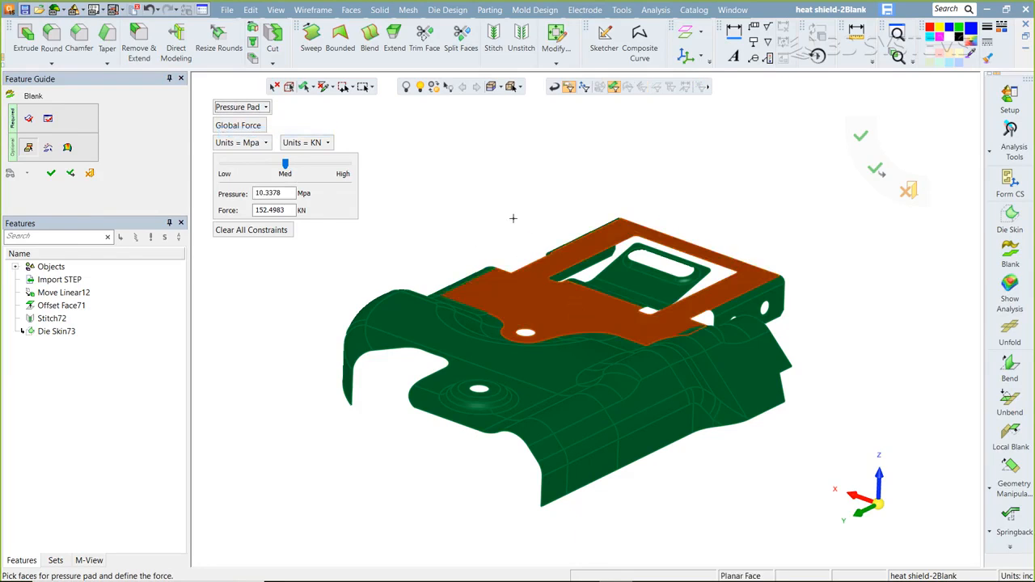
left_click(291, 165)
left_click_drag(293, 167, 307, 167)
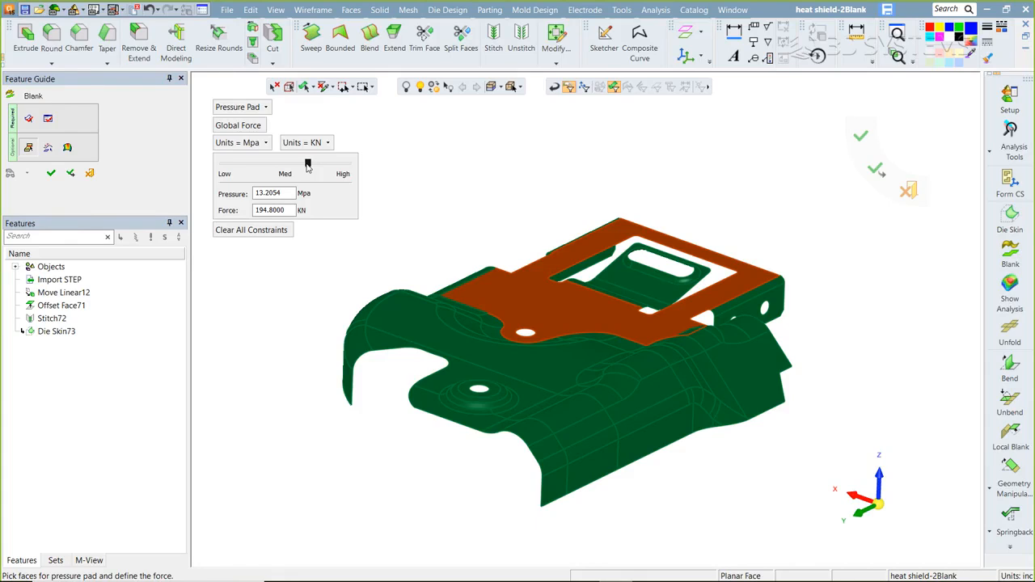
left_click(265, 108)
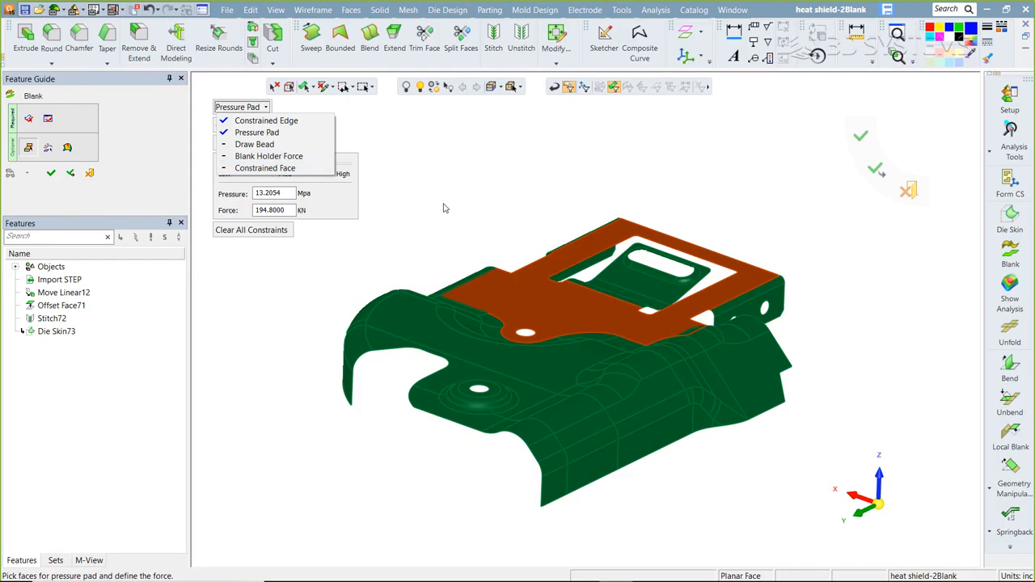
left_click(172, 152)
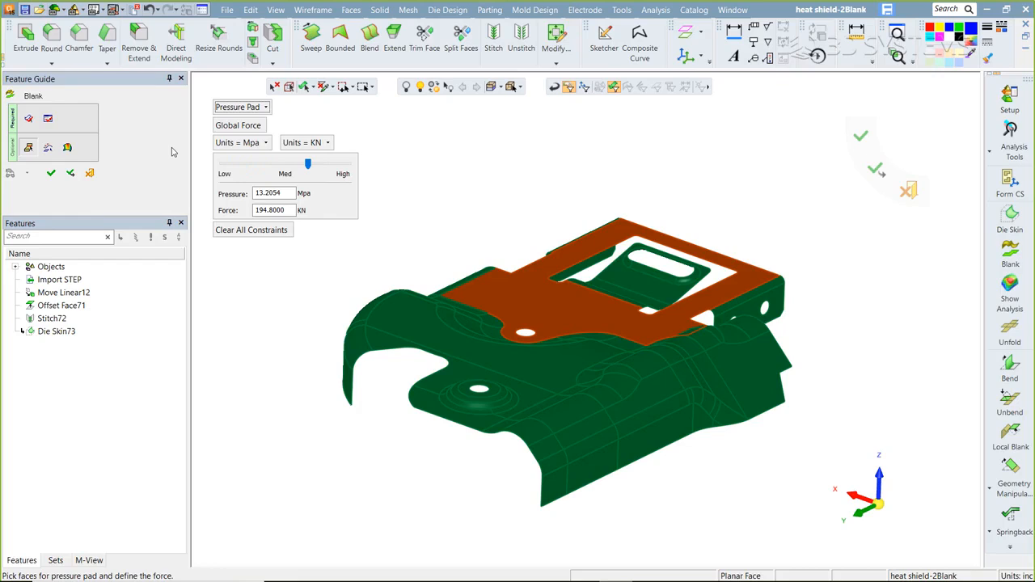
- Run the Thickness Strain Analysis on the blank and place its colour legend beside the part
left_click(68, 149)
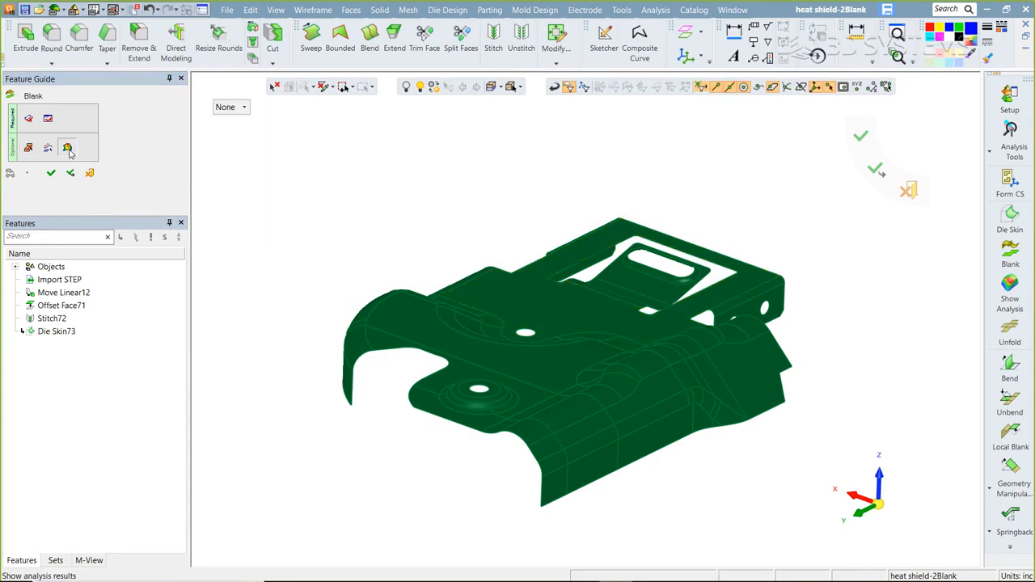
left_click(231, 109)
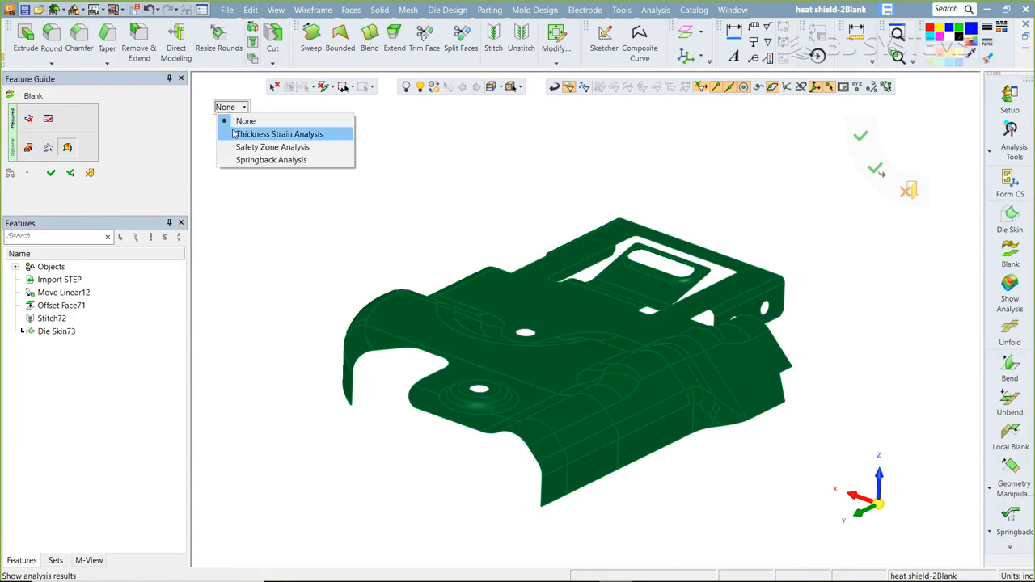
left_click(233, 134)
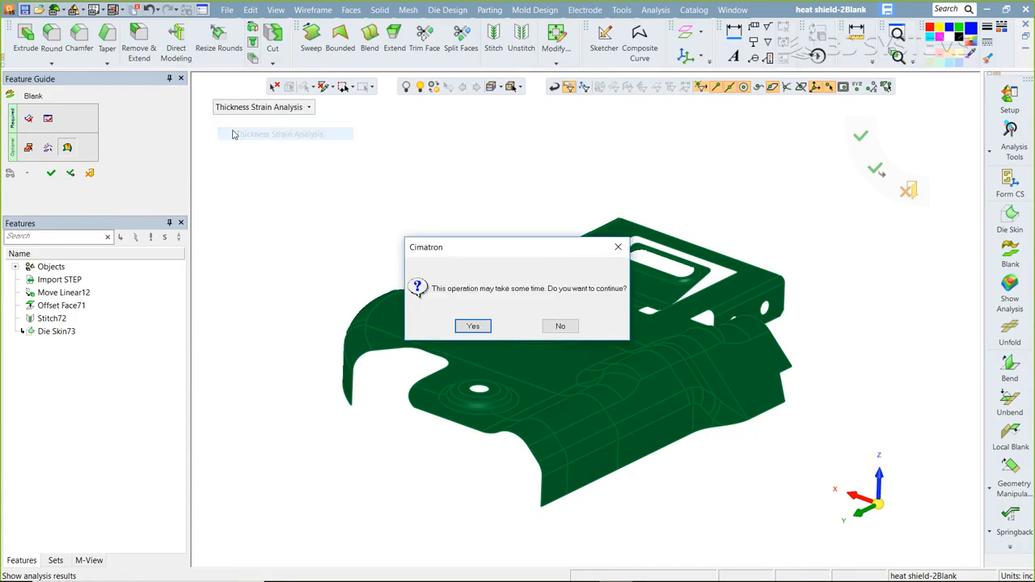
left_click(473, 326)
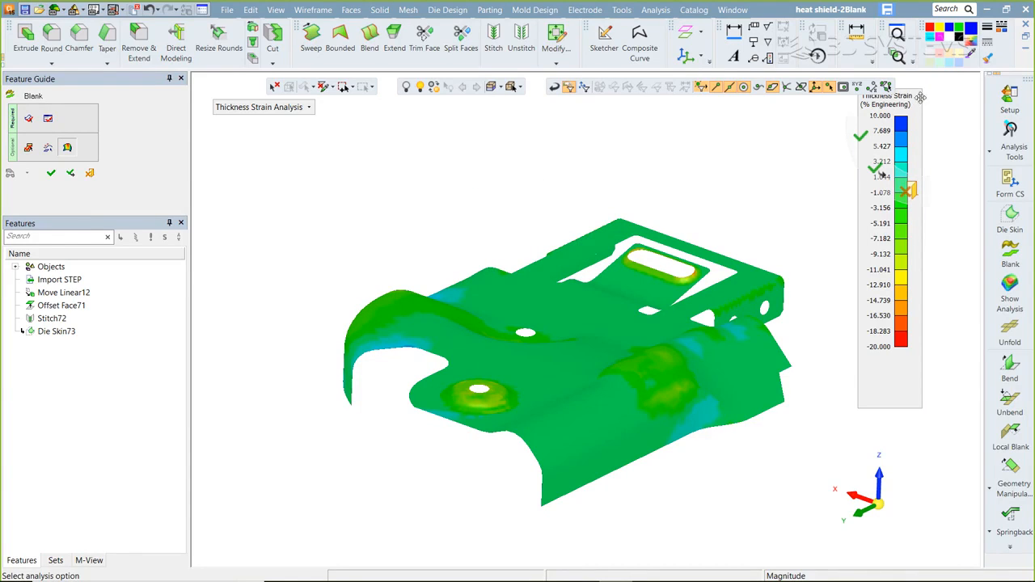
left_click_drag(923, 95, 858, 172)
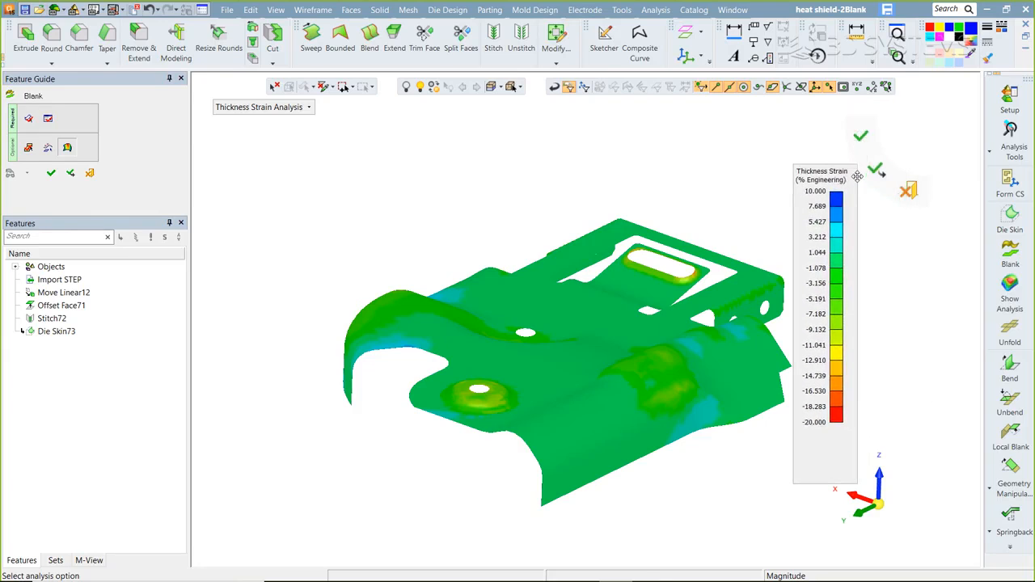
- Examine the thickness strain values around the raised hole and along the curved flange's lower edge
mouse_move(477, 399)
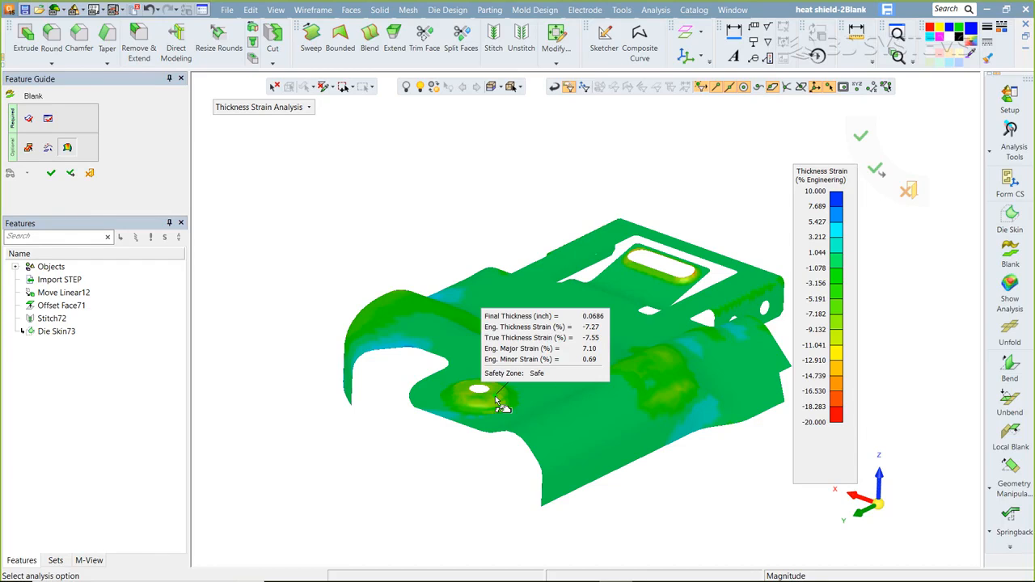
scroll(497, 402, "up", 5)
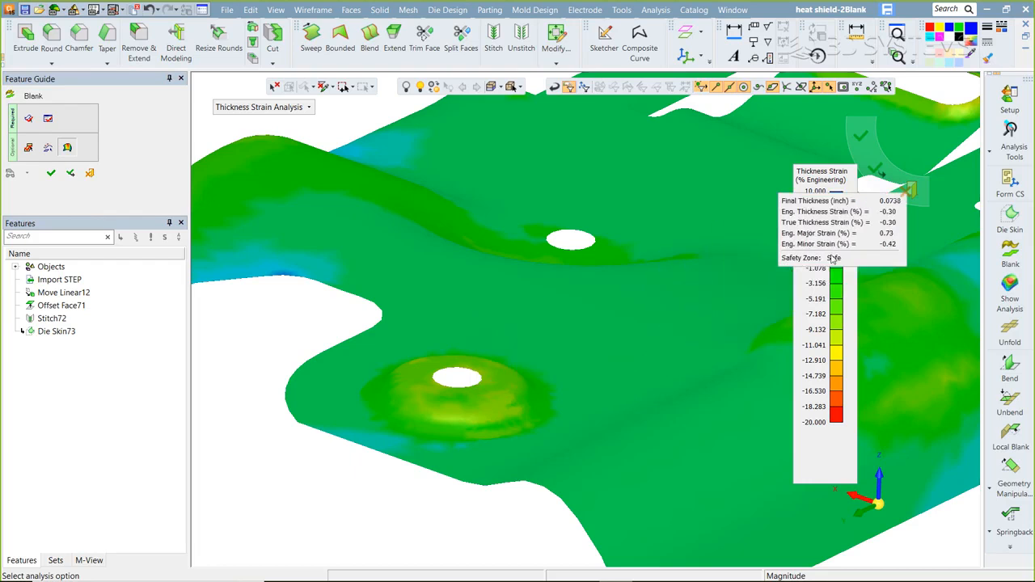
scroll(665, 329, "down", 8)
middle_click_drag(580, 404, 716, 412)
scroll(484, 393, "up", 2)
scroll(484, 393, "up", 5)
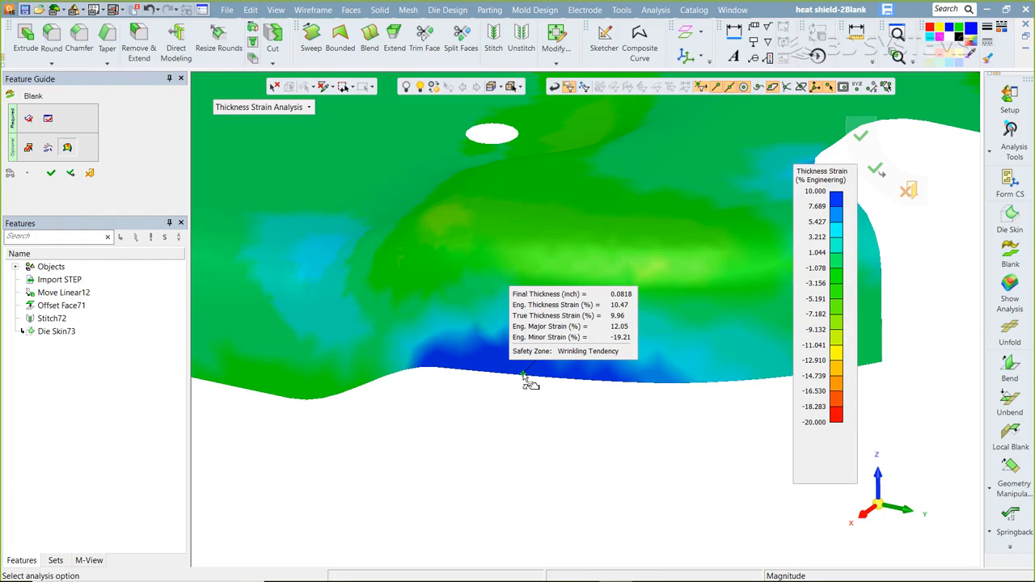
middle_click_drag(527, 362, 481, 370)
mouse_move(404, 268)
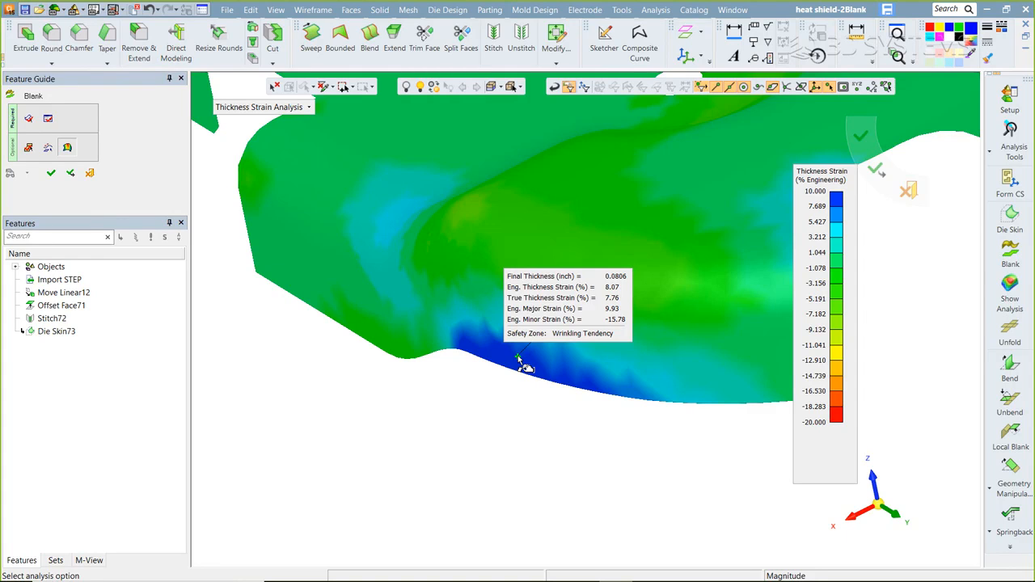
- Display the Safety Zone Analysis and inspect the zones along the curved flange and the cutout corner
left_click(292, 110)
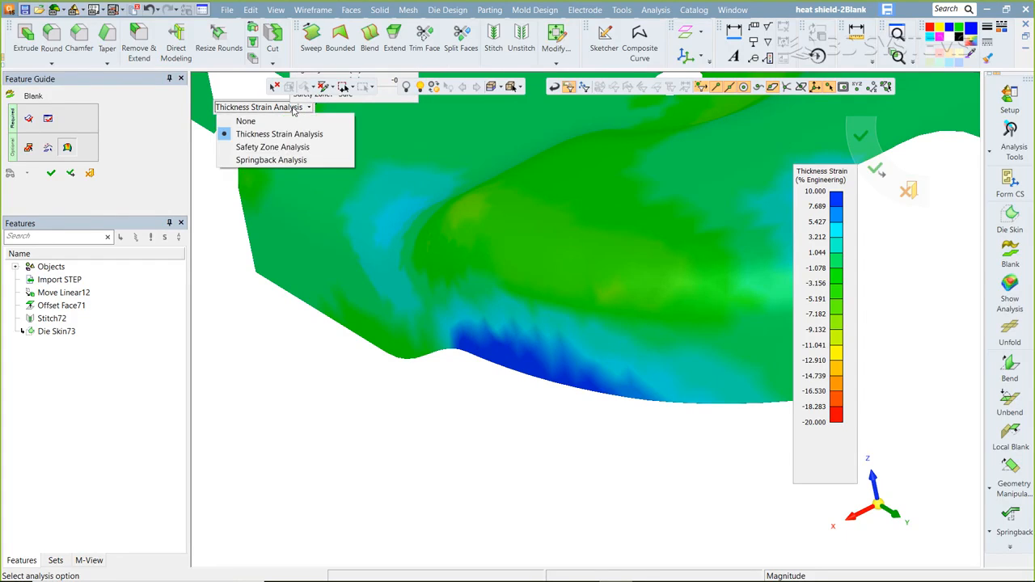
left_click(287, 147)
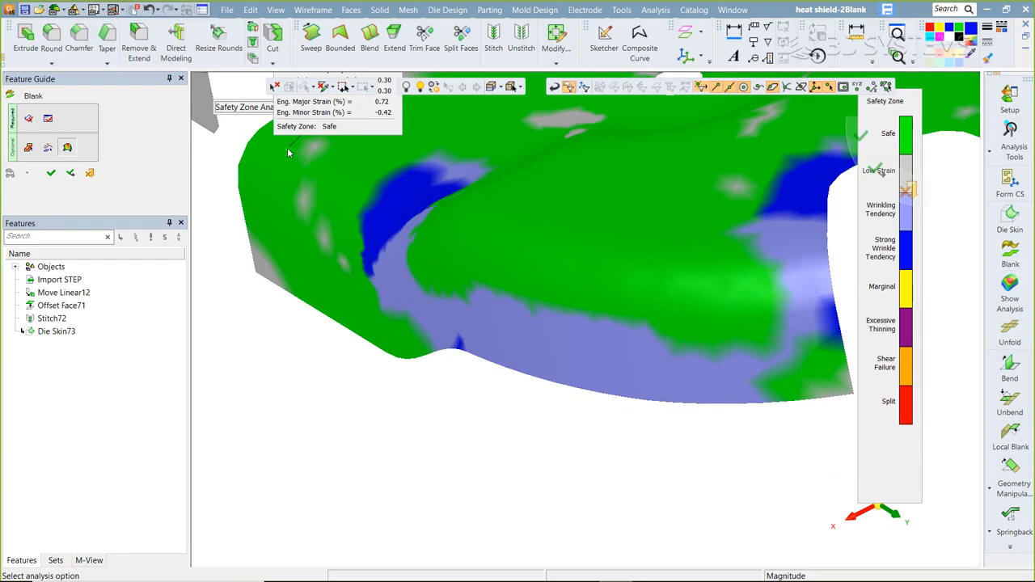
scroll(453, 212, "down", 4)
middle_click_drag(568, 218, 552, 315, "ctrl")
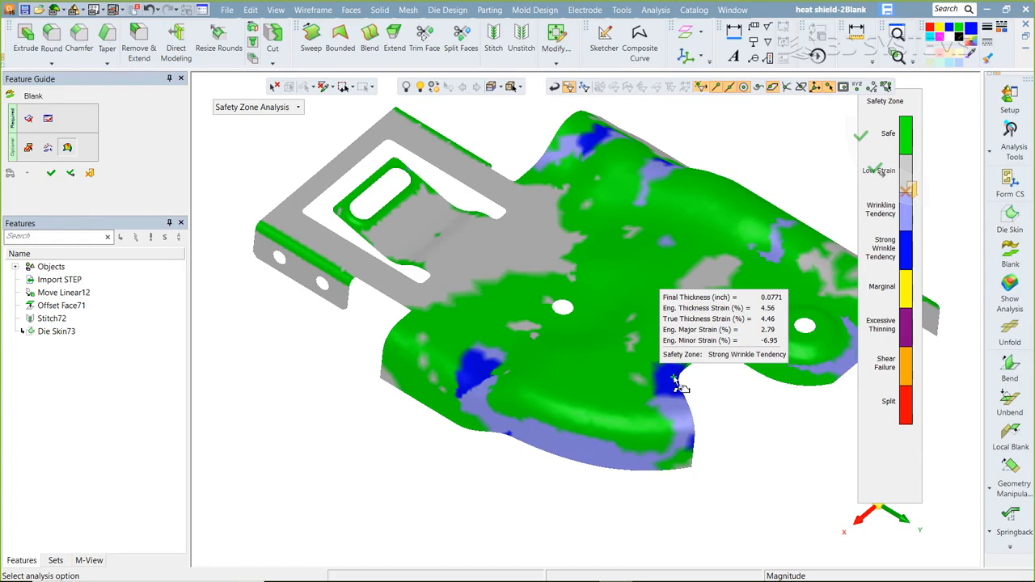
middle_click_drag(675, 378, 508, 356)
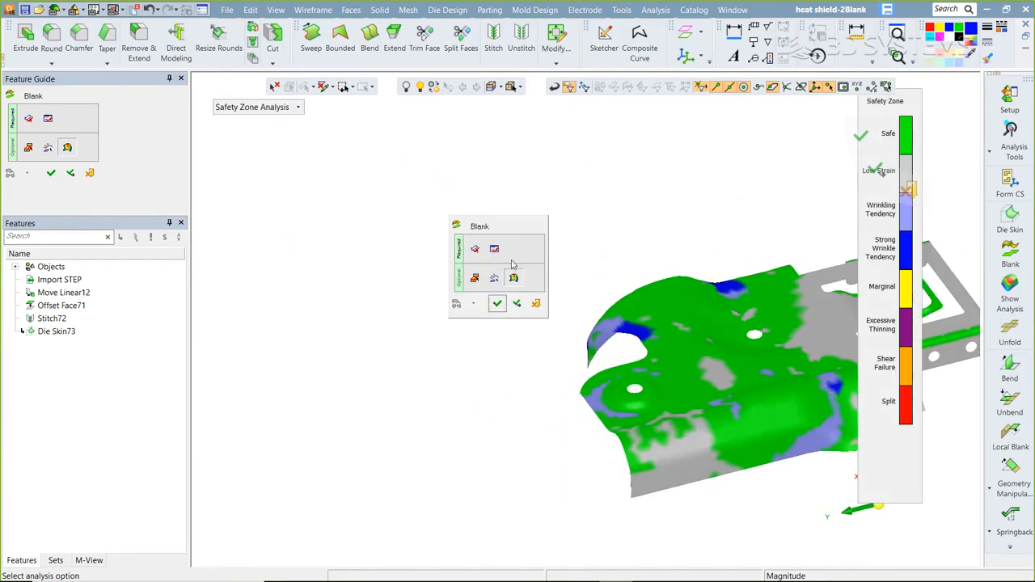
- Finish the Blank feature to generate the heat shield's flat blank outline
left_click(494, 248)
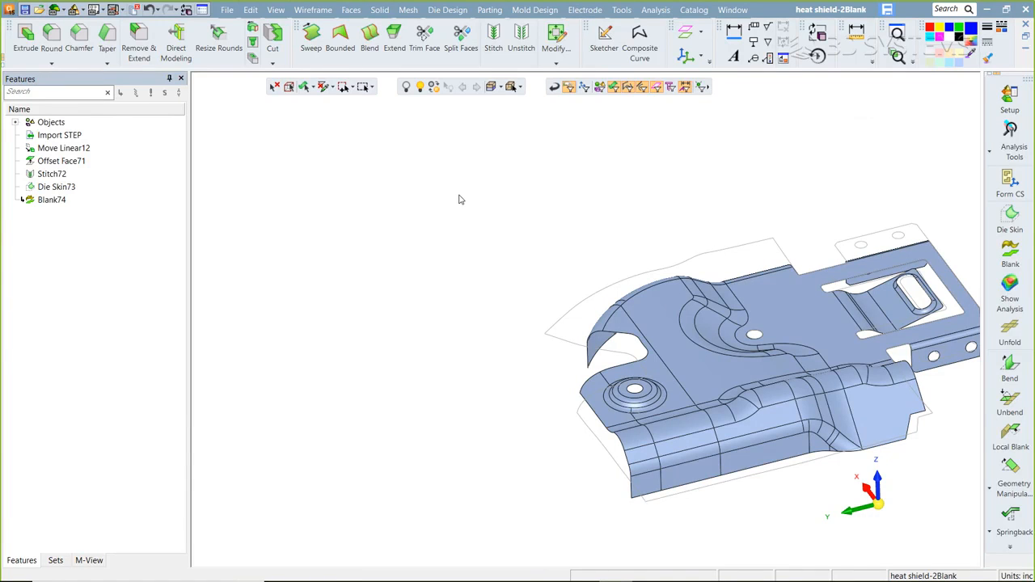
middle_click_drag(606, 327, 622, 296)
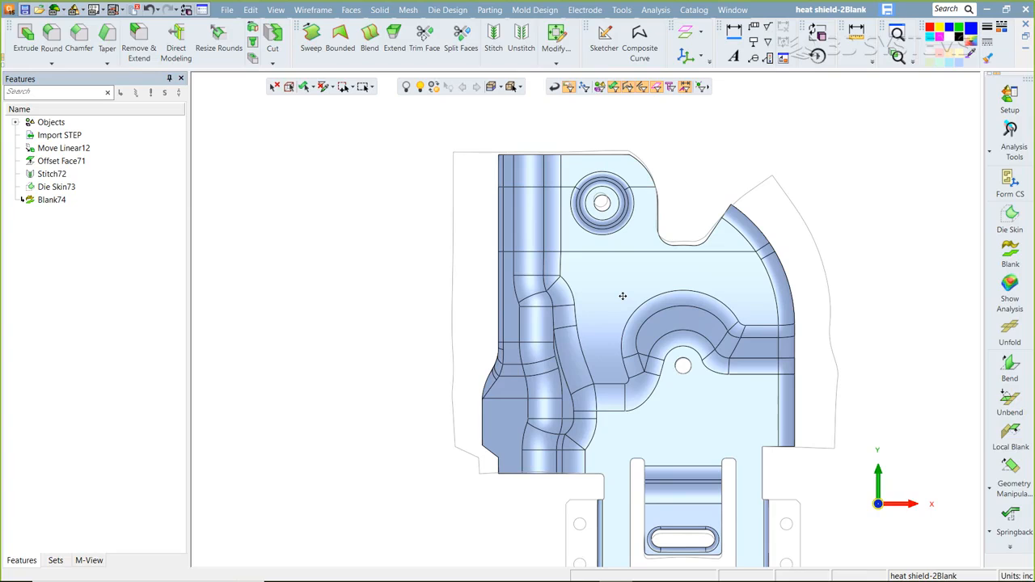
scroll(610, 290, "down", 3)
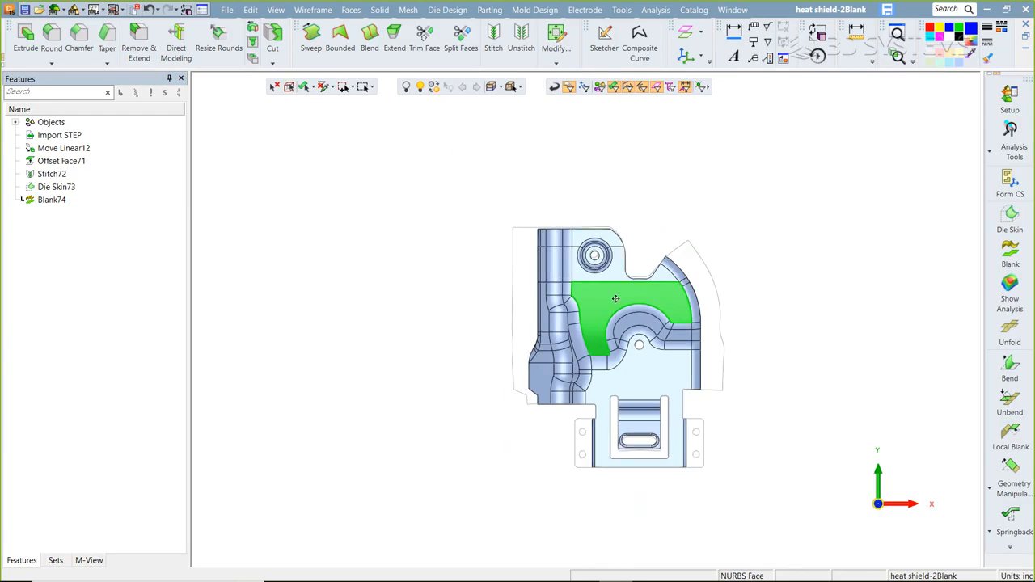
middle_click_drag(645, 300, 558, 307)
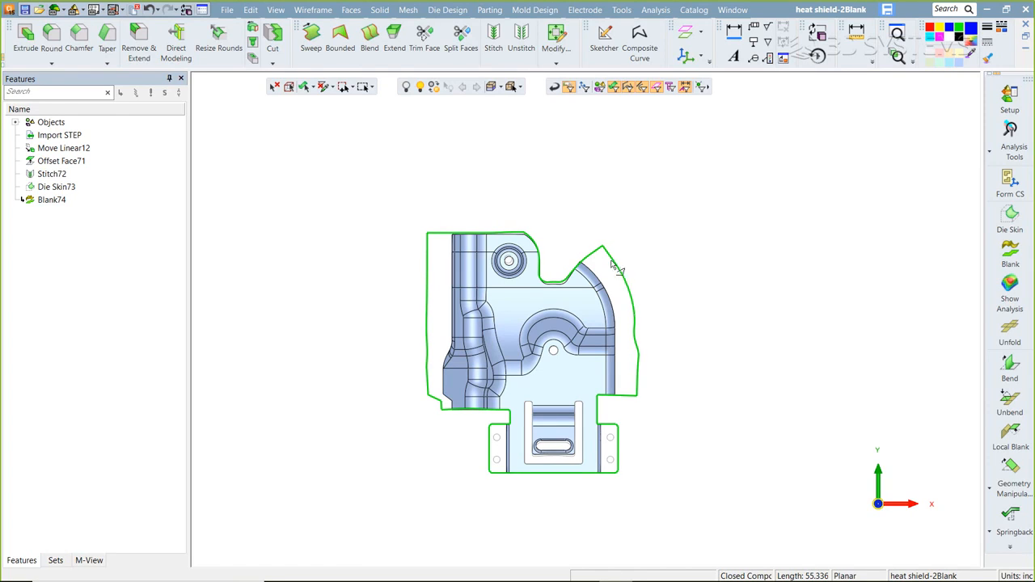
- Show the blank's analysis results again and display the Safety Zone Analysis on the heat shield
middle_click_drag(619, 328, 728, 335)
middle_click_drag(737, 318, 795, 241, "ctrl")
scroll(622, 336, "up", 3)
middle_click_drag(622, 338, 642, 237)
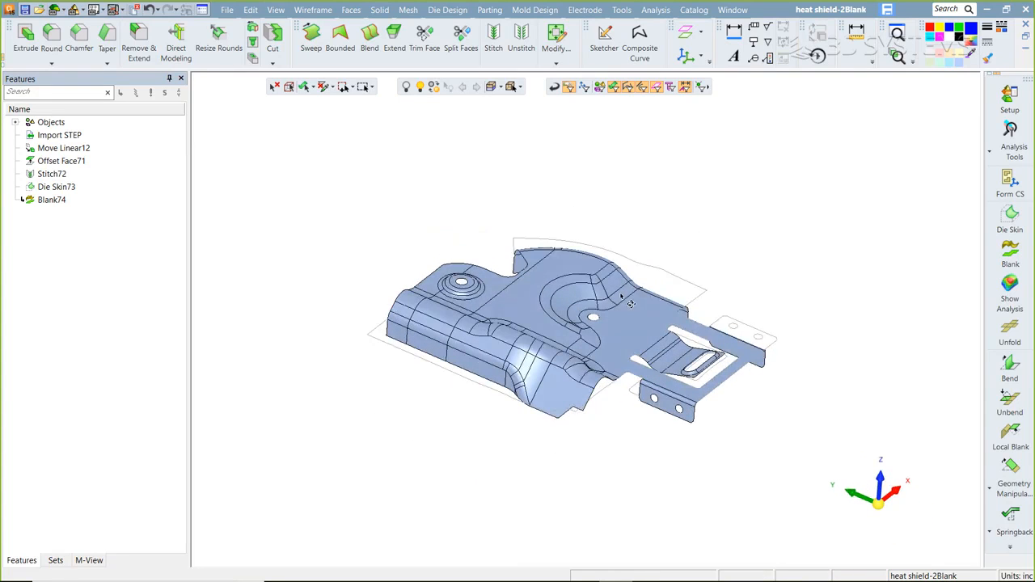
left_click(1009, 289)
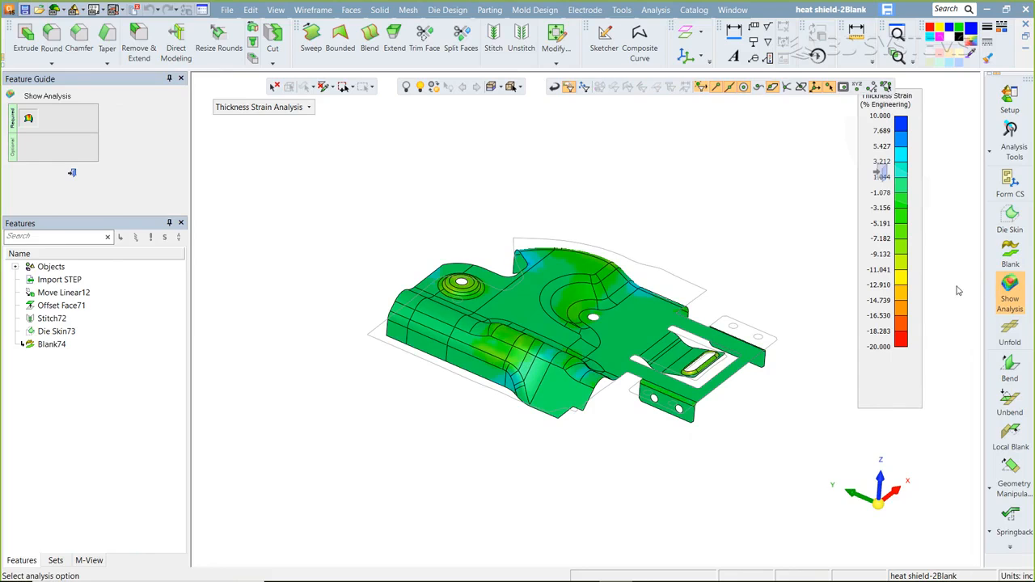
left_click(300, 108)
left_click(289, 147)
scroll(536, 227, "up", 4)
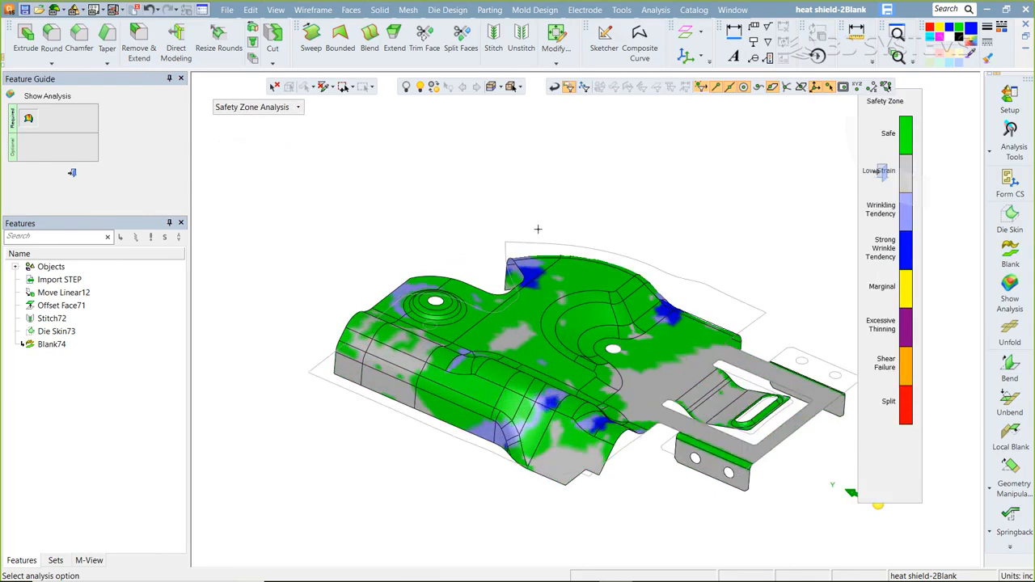
- Switch the displayed analysis to Springback Analysis
left_click(291, 109)
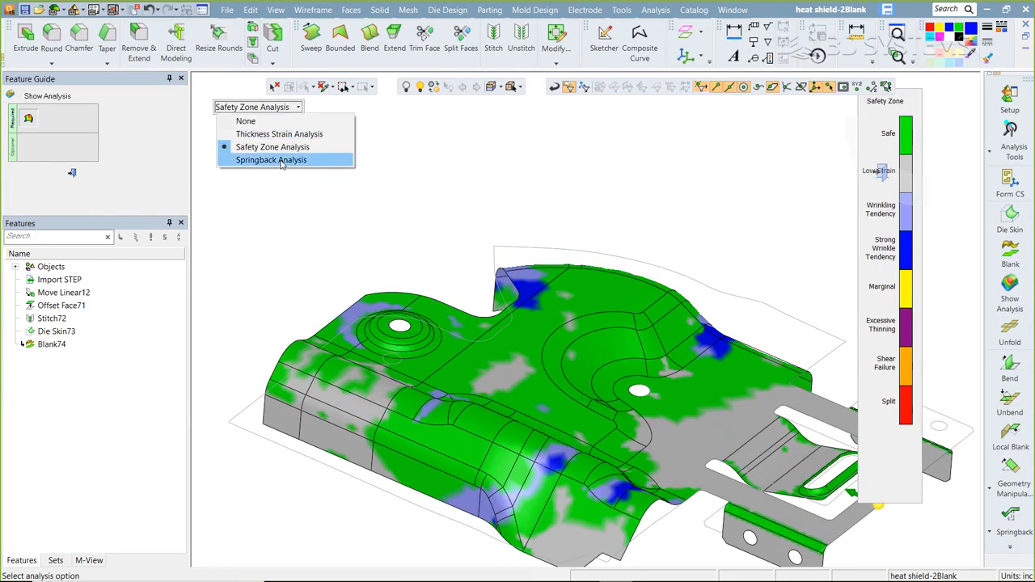
left_click(279, 160)
middle_click_drag(463, 215, 464, 166)
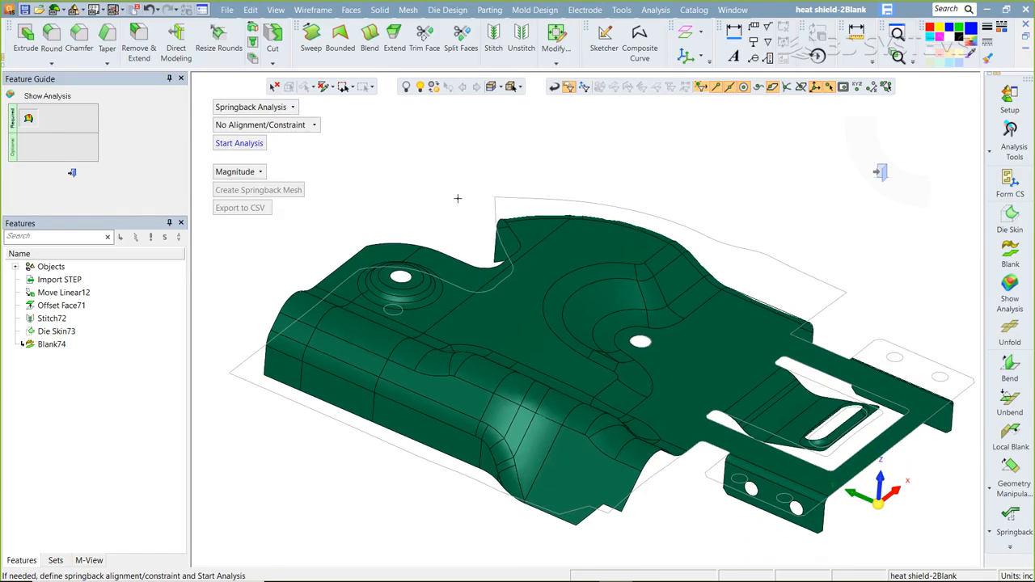
left_click(312, 125)
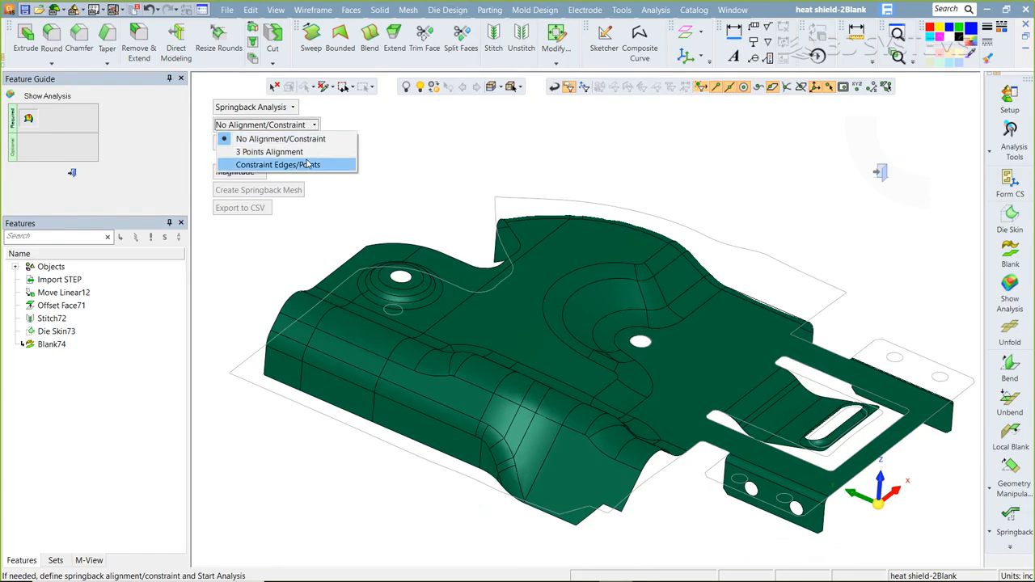
left_click(307, 164)
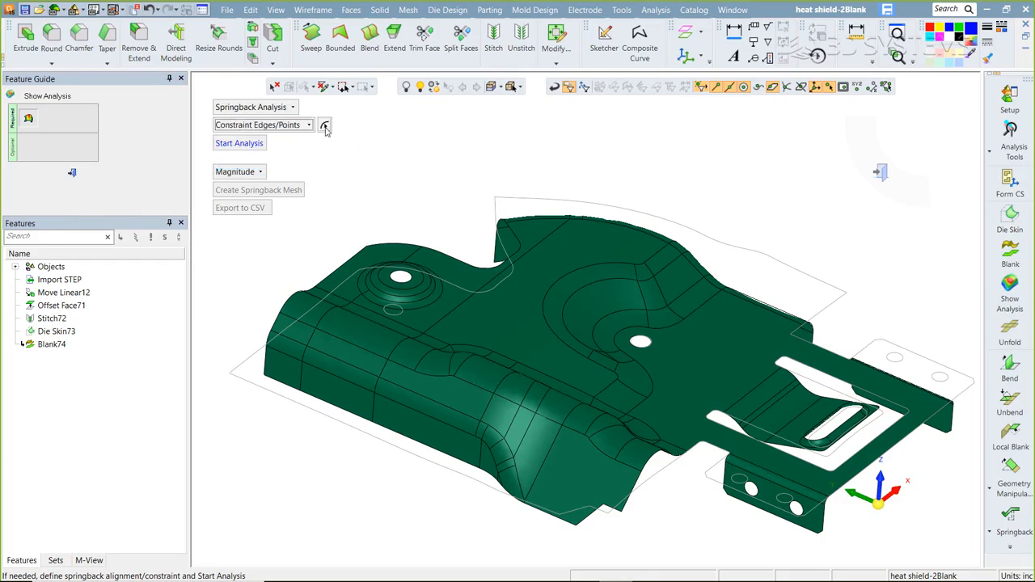
left_click(323, 130)
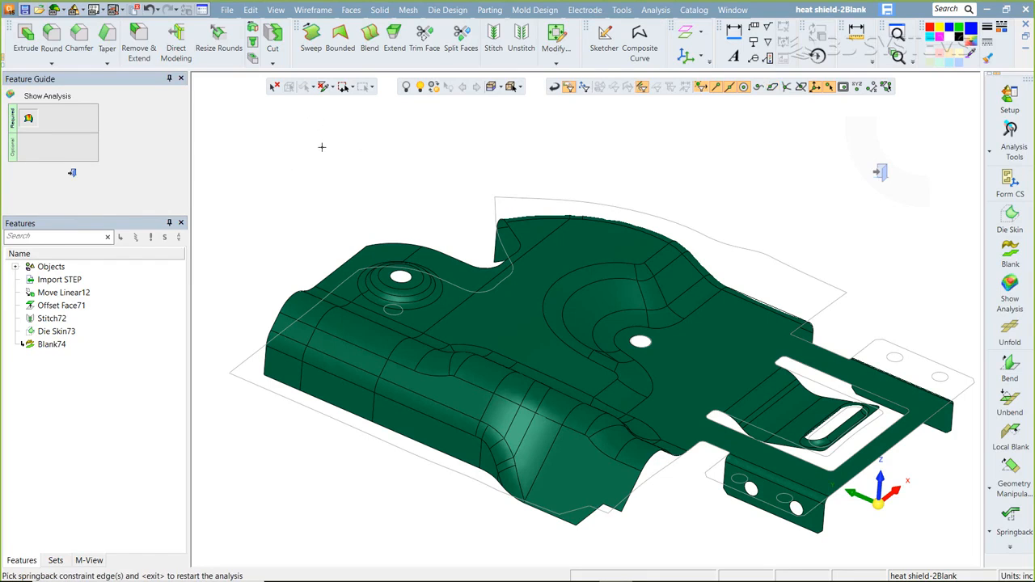
middle_click(322, 147)
- Use 3 Points Alignment with points on the flat face and both arms of the slotted frame, and start the springback analysis
left_click(251, 125)
left_click(275, 153)
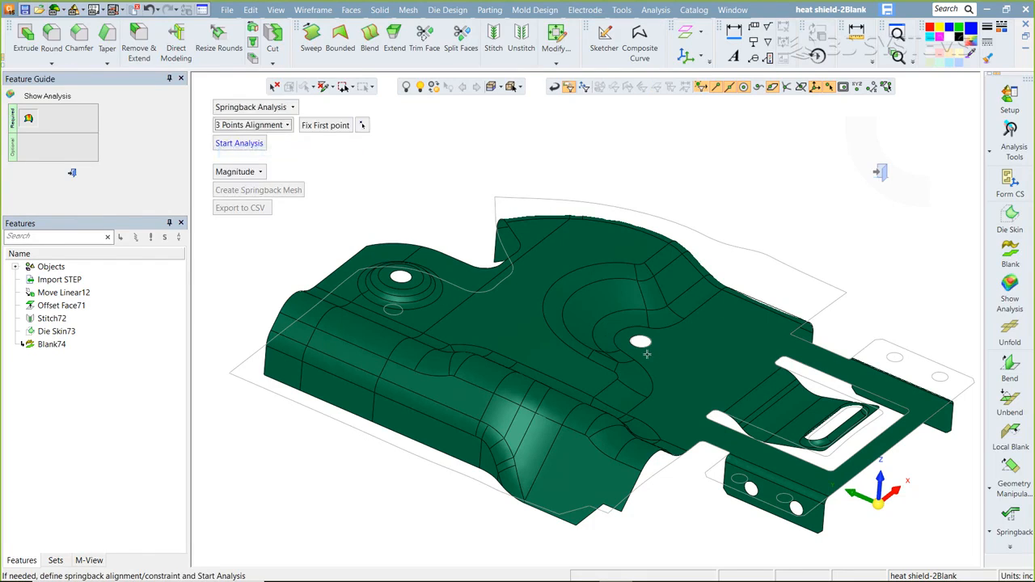
left_click(362, 124)
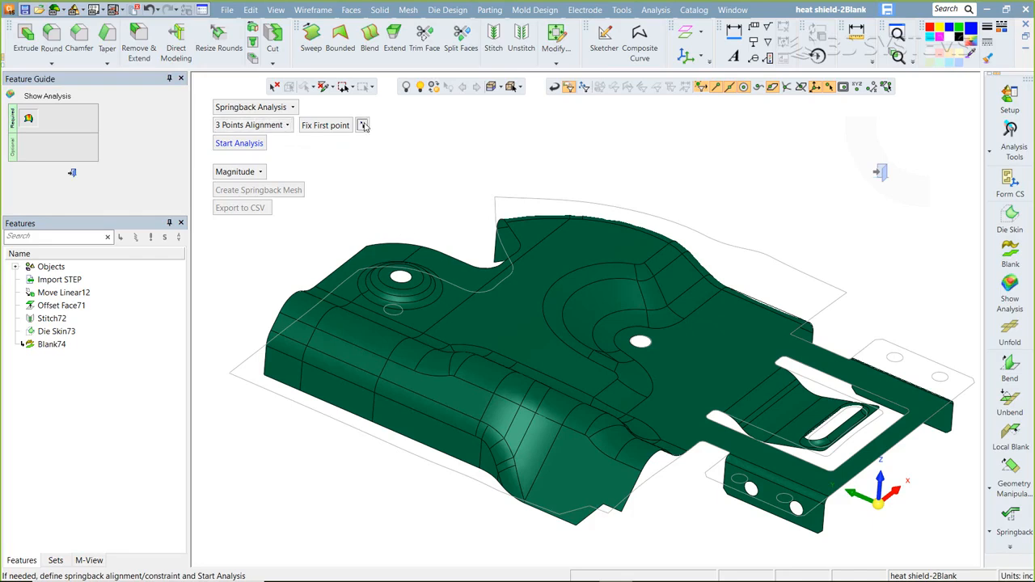
left_click(702, 379)
left_click(901, 391)
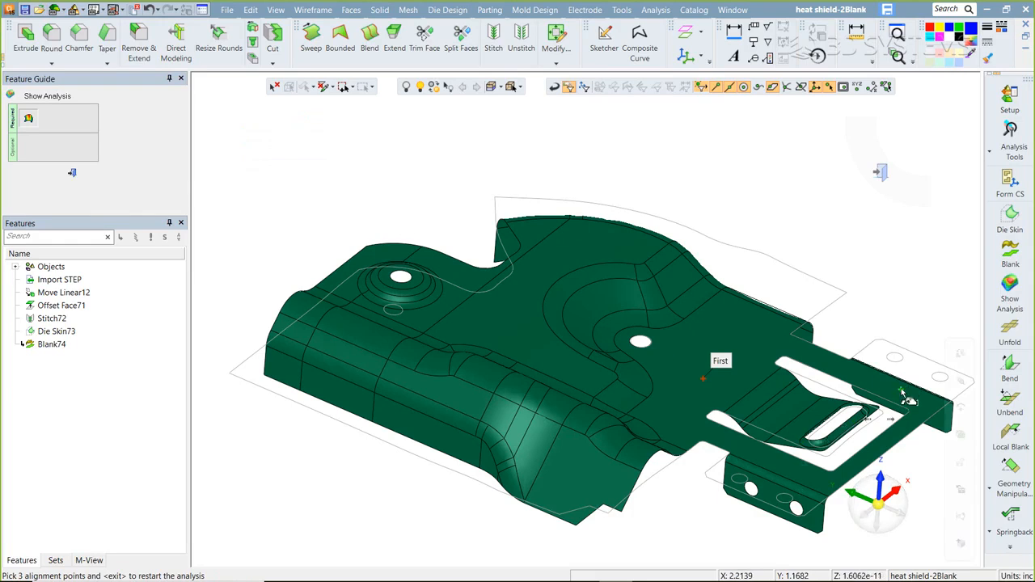
left_click(752, 451)
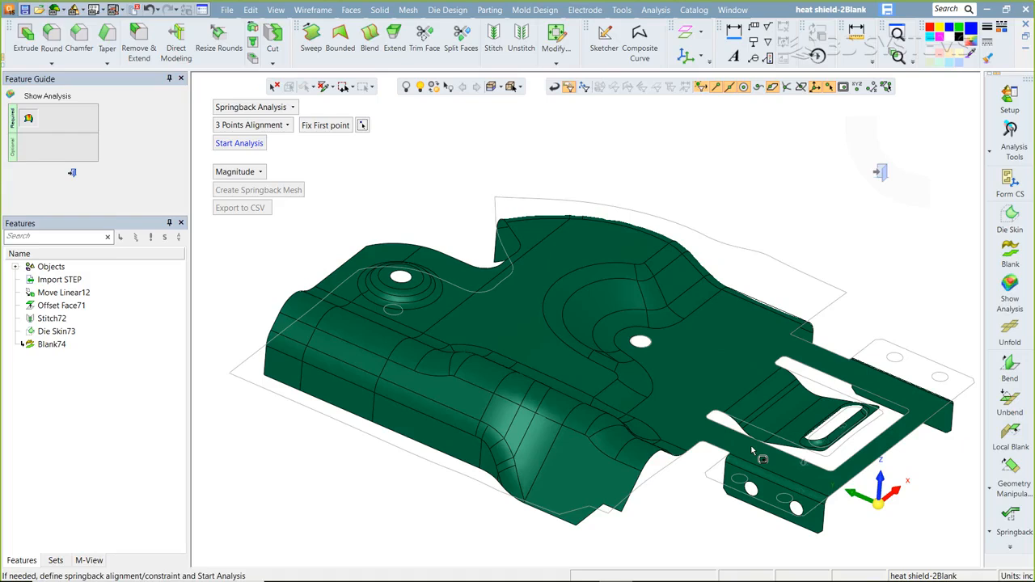
left_click(249, 144)
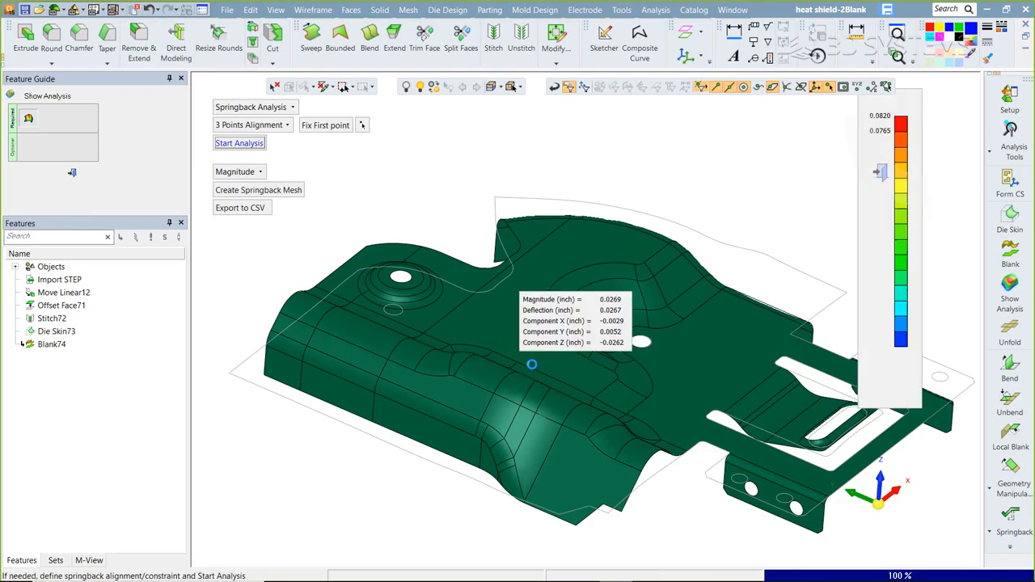
- View the springback results from above and display them as Deflection and as Component X
middle_click_drag(569, 386, 651, 404)
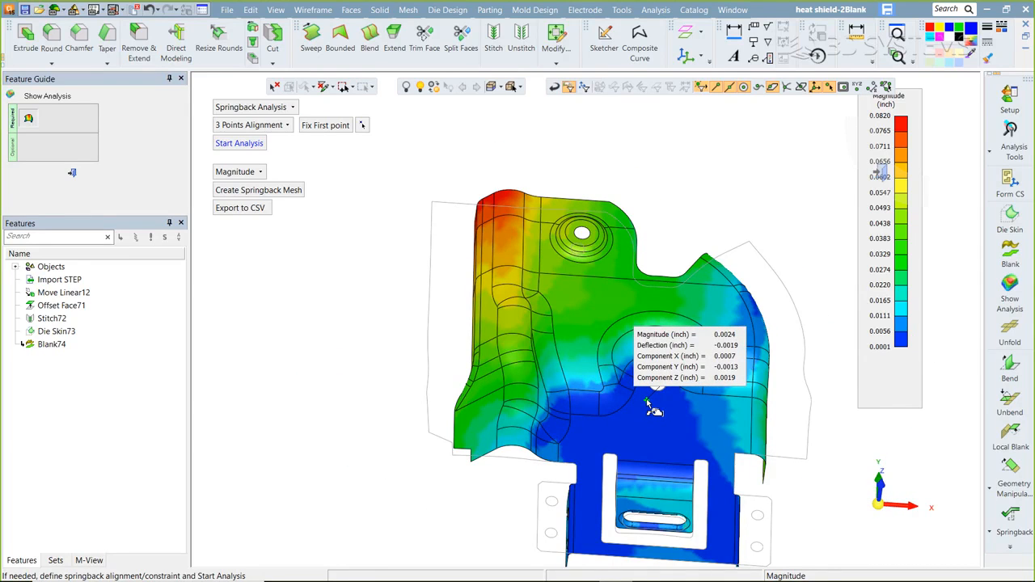
left_click(239, 172)
left_click(255, 198)
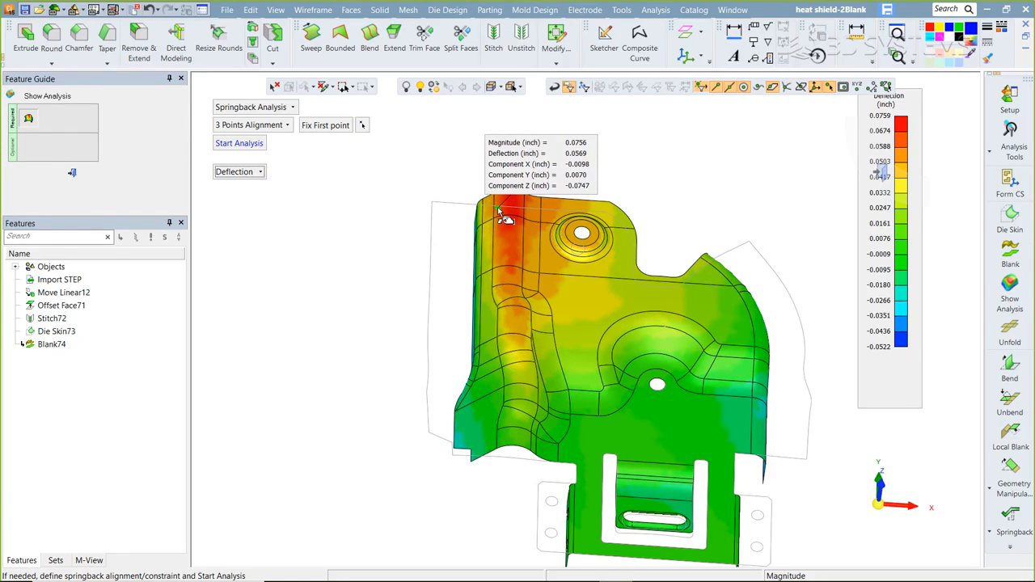
left_click(260, 173)
left_click(252, 211)
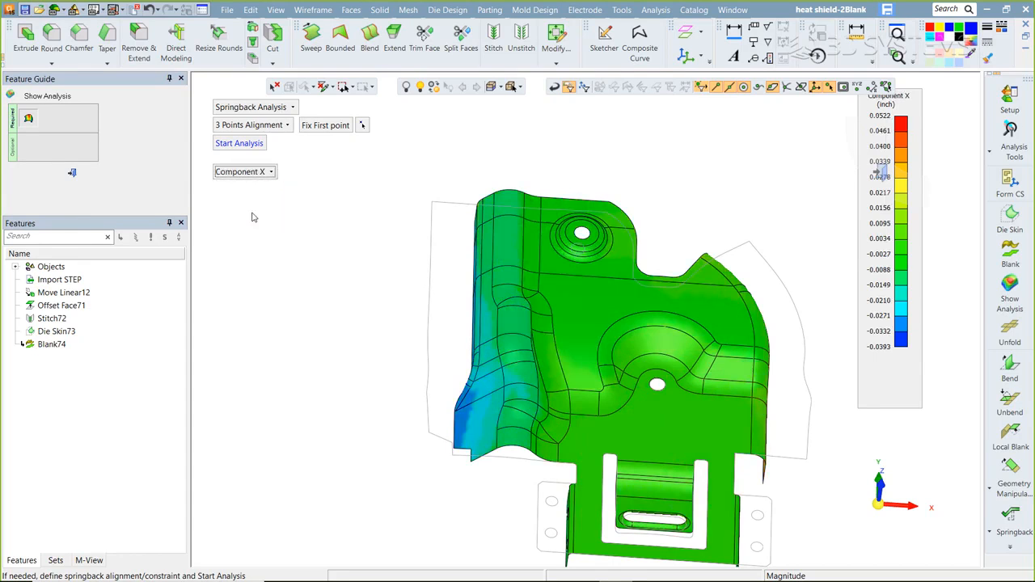
- Return the springback display to Magnitude and inspect the values at the side flange's end corner
left_click(249, 174)
left_click(244, 183)
middle_click_drag(427, 312, 582, 508)
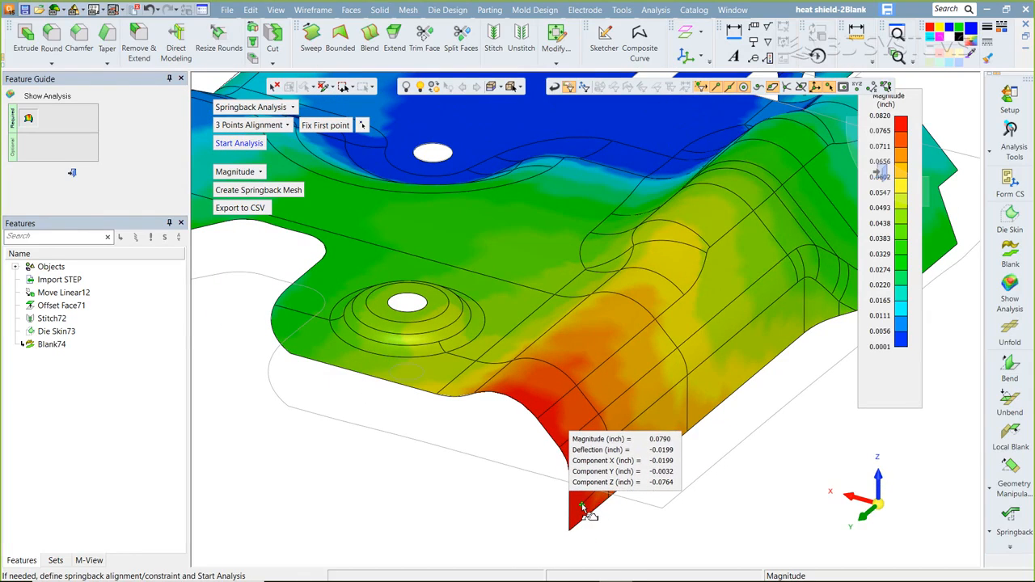
middle_click_drag(589, 511, 556, 211)
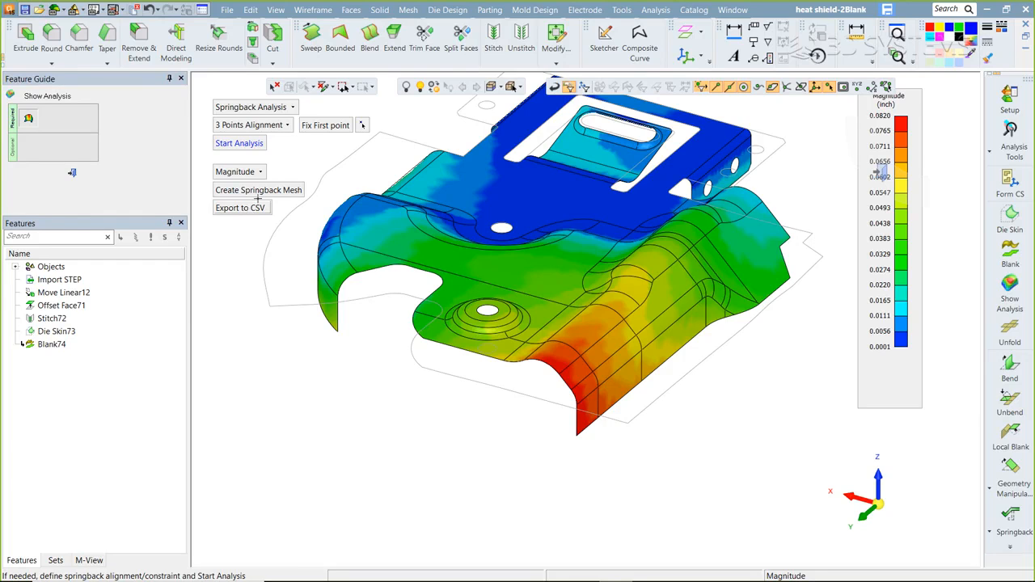
- Create a springback mesh from the results as a dummy Mesh object and close the analysis display
left_click(265, 193)
left_click(477, 326)
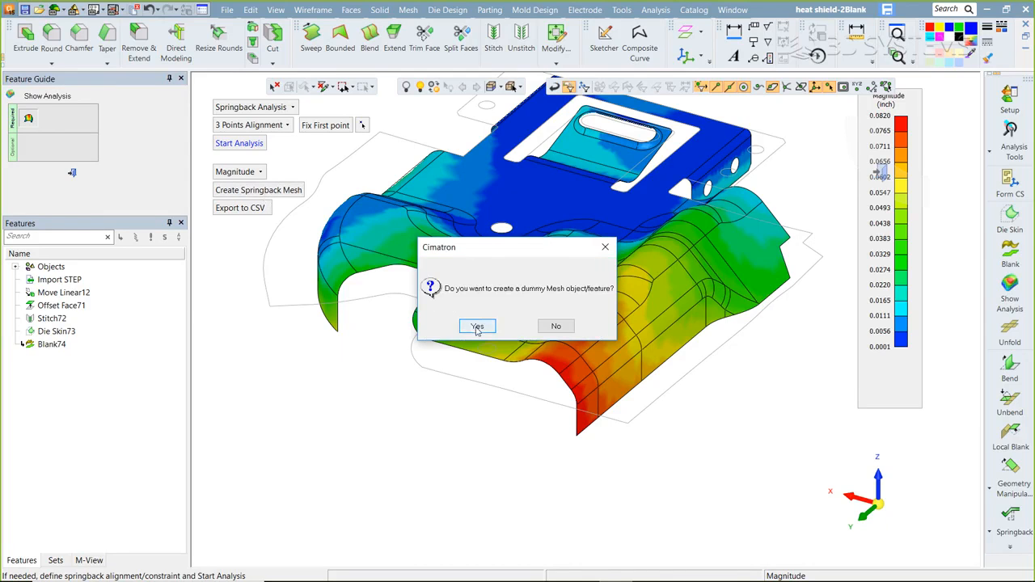
scroll(537, 400, "up", 5)
scroll(539, 372, "up", 5)
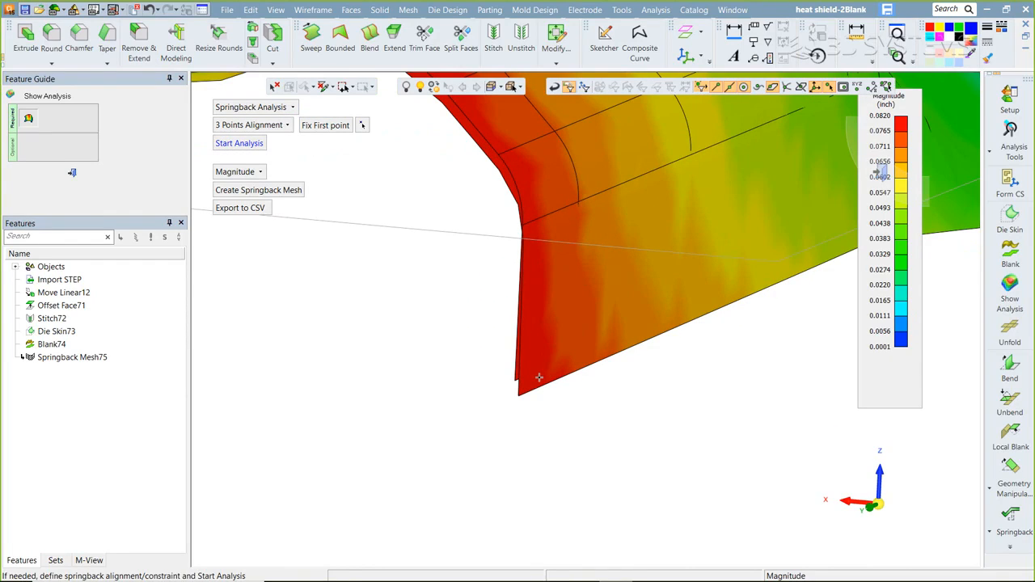
middle_click(460, 329)
left_click(465, 328)
- Compare the springback mesh with the original heat shield at the flange corner and across the whole part
scroll(483, 318, "down", 3)
left_click_drag(485, 317, 510, 319, "ctrl")
scroll(556, 308, "up", 2)
scroll(564, 346, "up", 2)
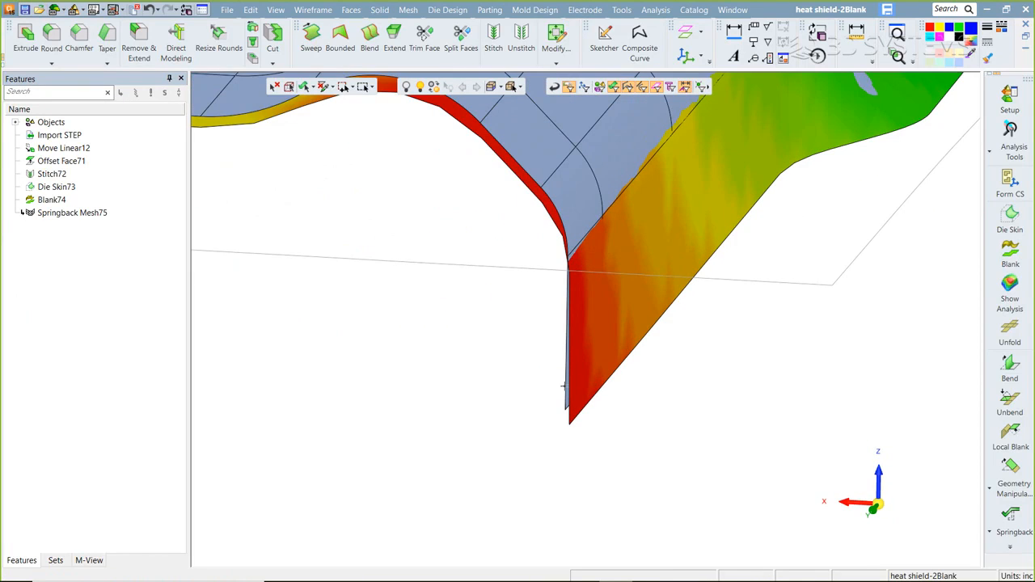
left_click_drag(557, 393, 565, 380, "ctrl")
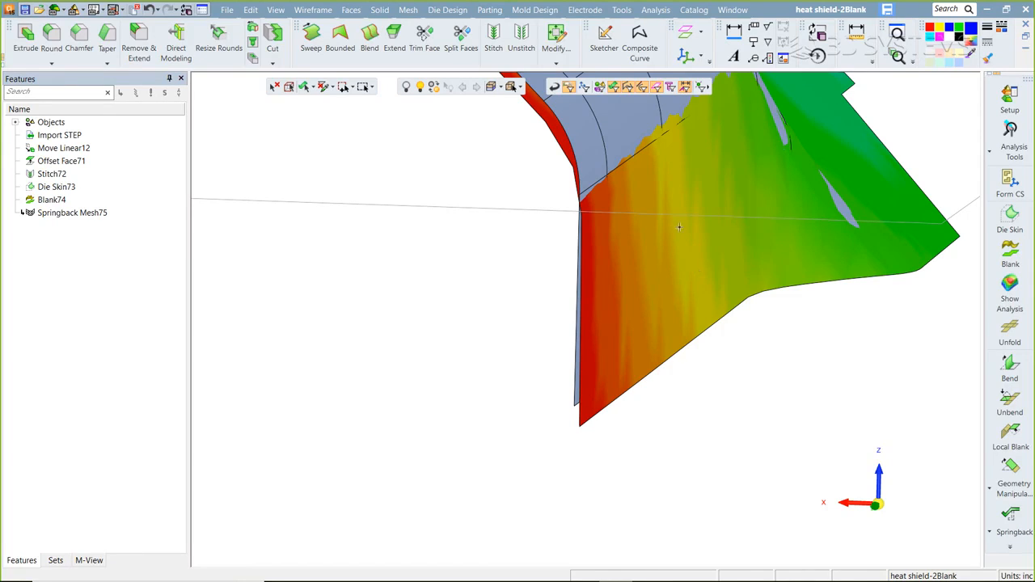
scroll(696, 270, "down", 5)
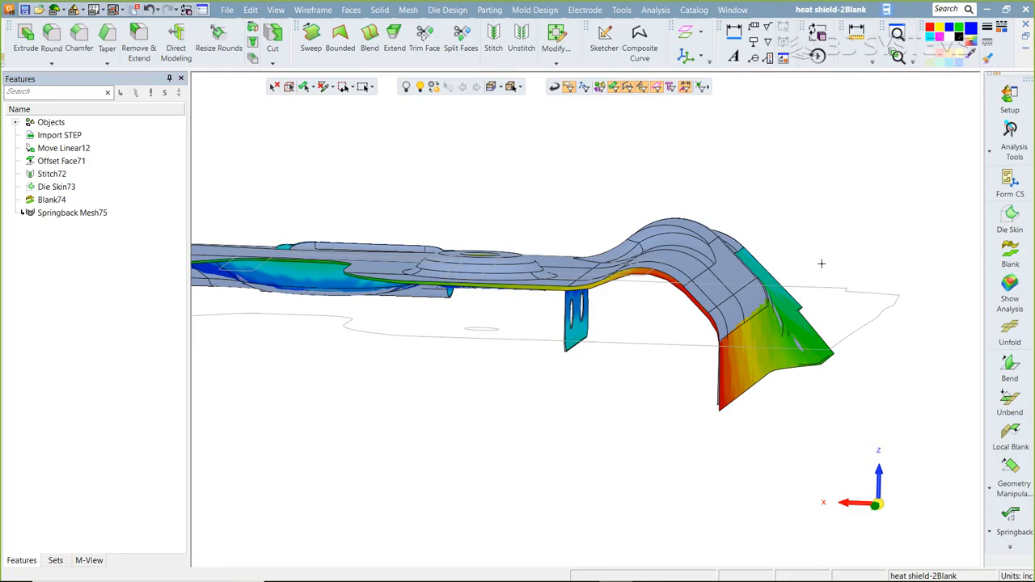
middle_click_drag(822, 264, 925, 268)
scroll(775, 287, "down", 3)
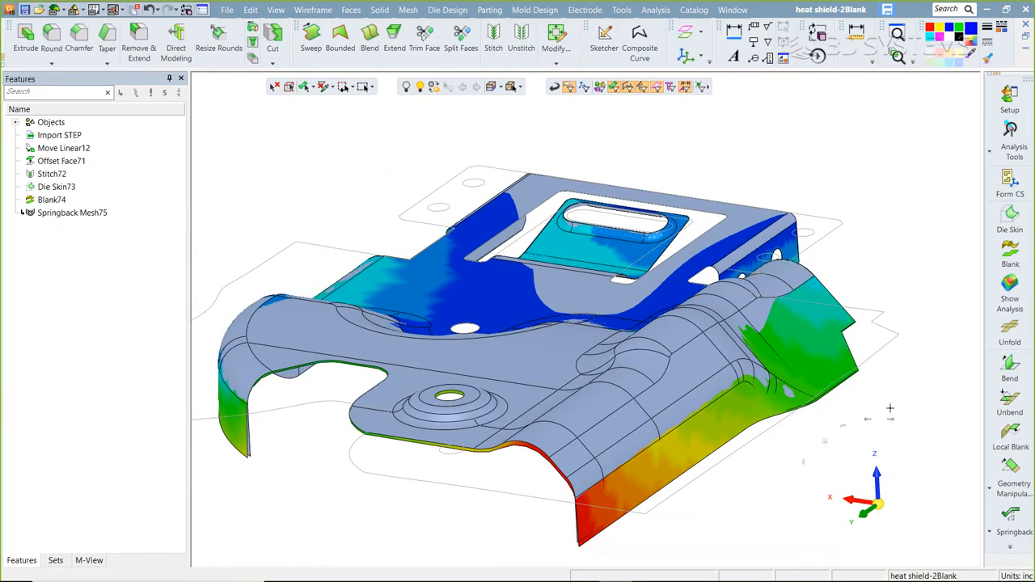
- Start Springback Deform and pick the heat shield skin as the object to deform
left_click(1010, 528)
left_click(962, 481)
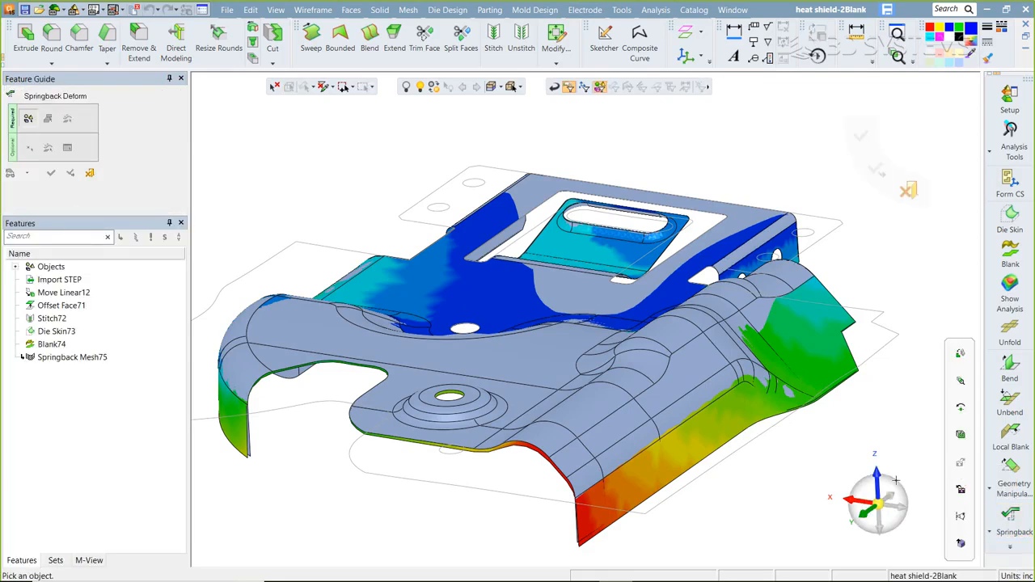
left_click(602, 401)
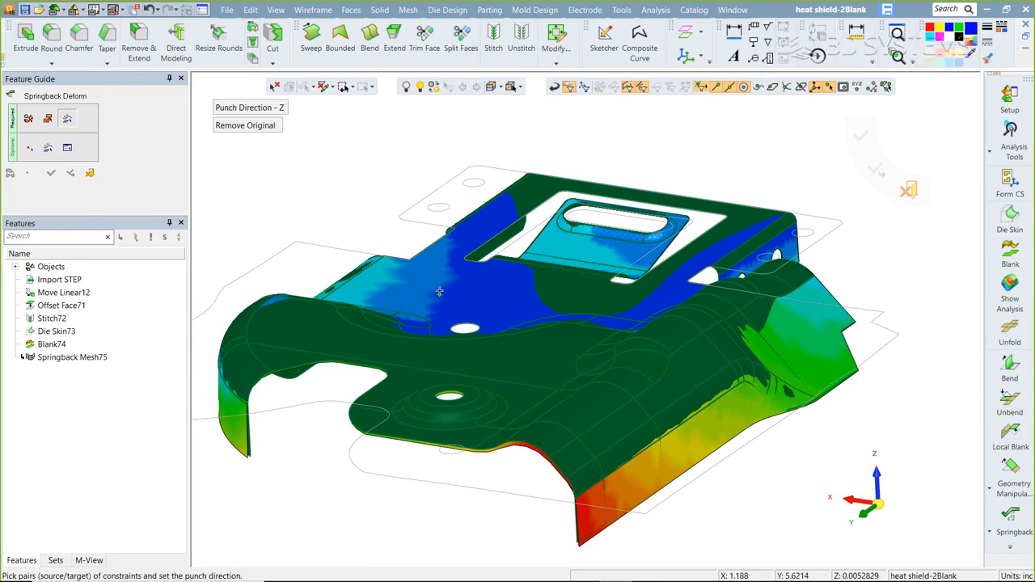
- Open the SpringBack Points table for the deformation and import the points from the springback analysis
left_click(68, 148)
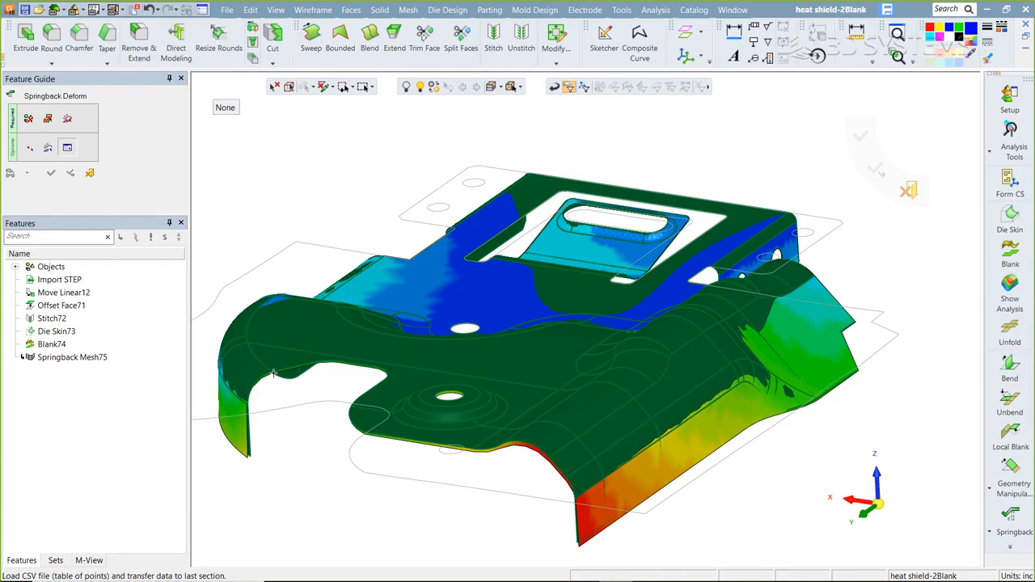
left_click(226, 109)
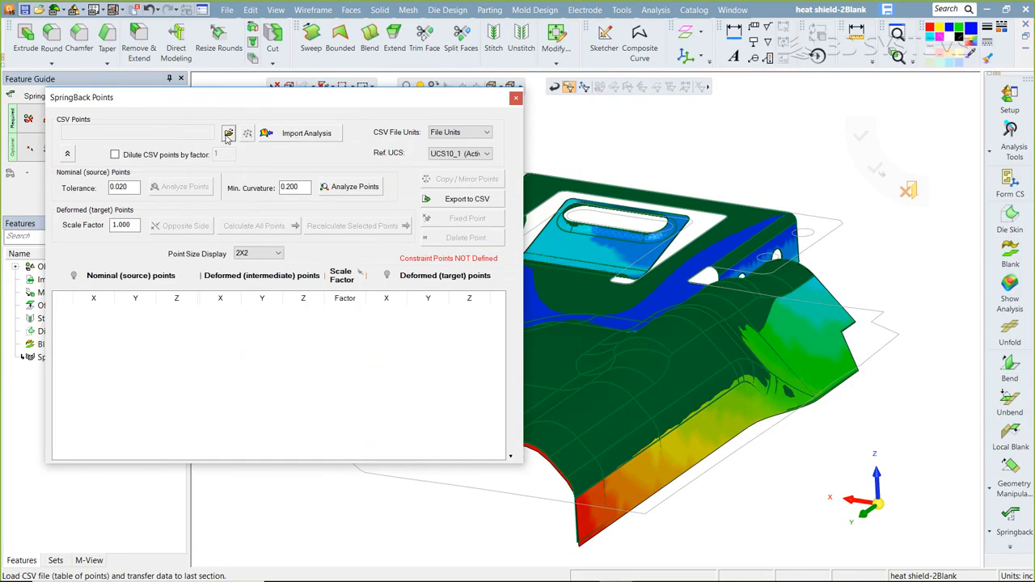
left_click(283, 134)
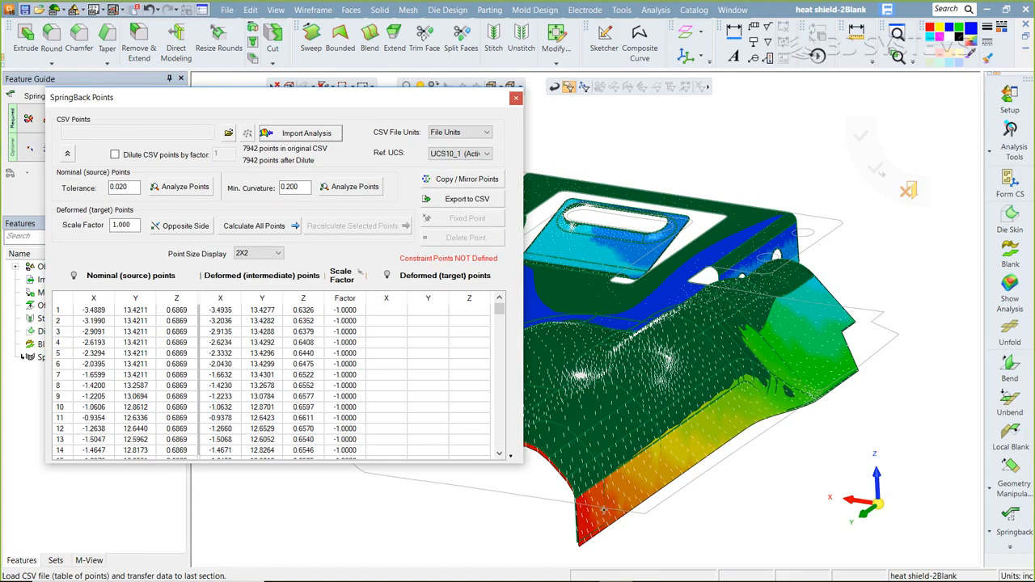
- Calculate all deformed target points from the imported points and check them up close at the part's edge
scroll(600, 515, "up", 3)
scroll(562, 518, "up", 2)
middle_click_drag(554, 477, 583, 457)
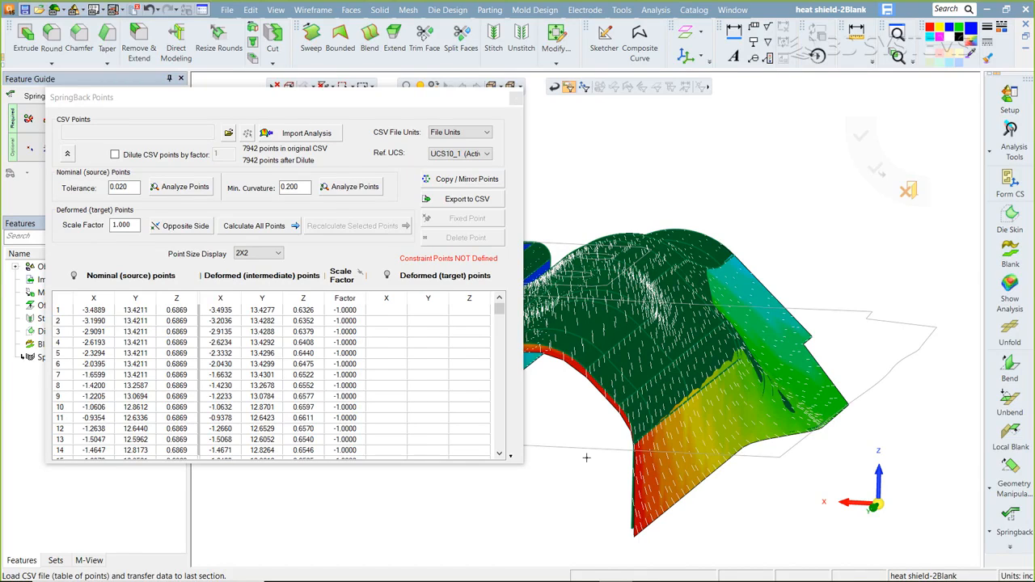
left_click(297, 226)
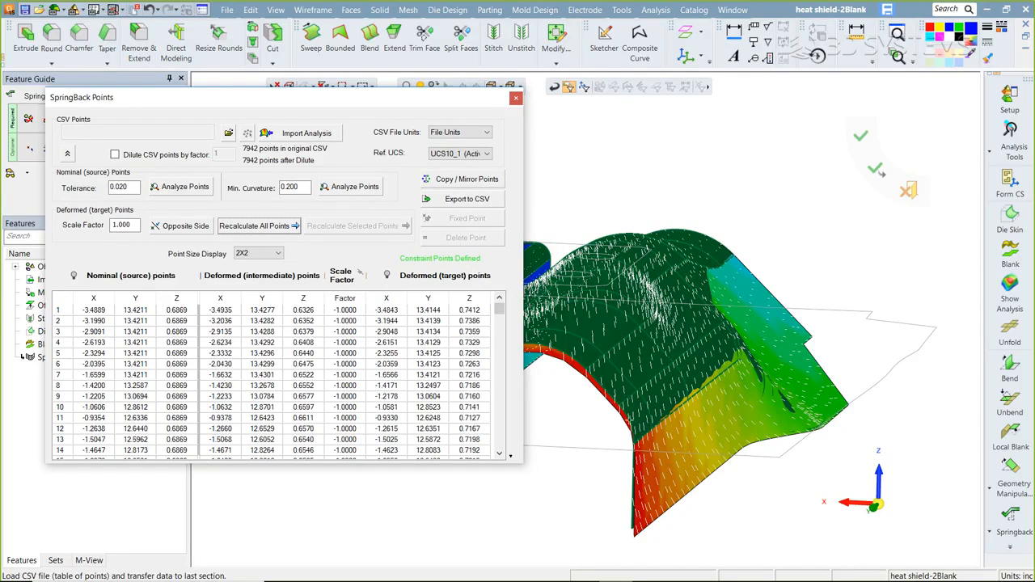
scroll(578, 370, "up", 5)
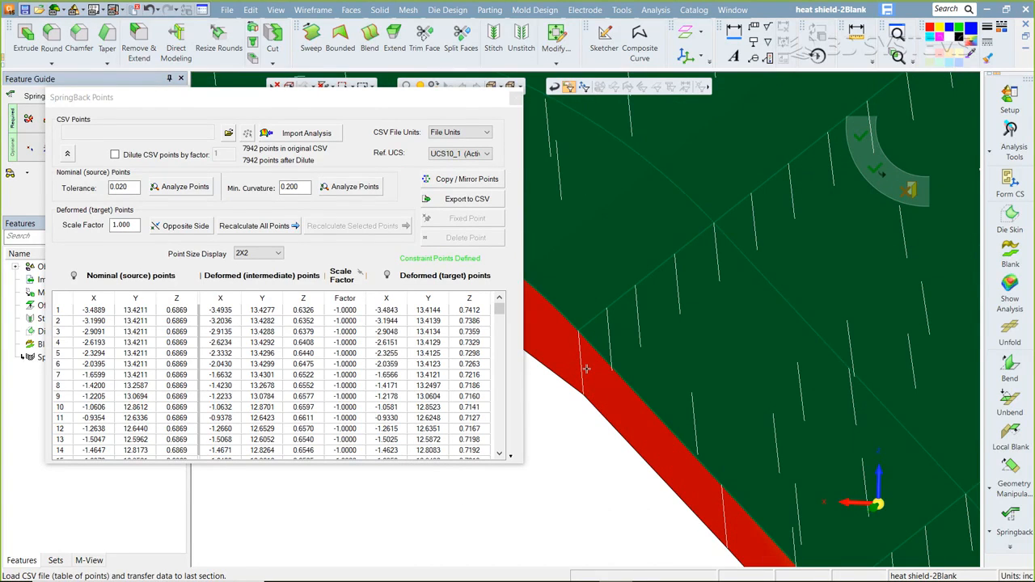
- Try switching the deformed points between Opposite Side and Same Side, and restore the original side setting
left_click(185, 225)
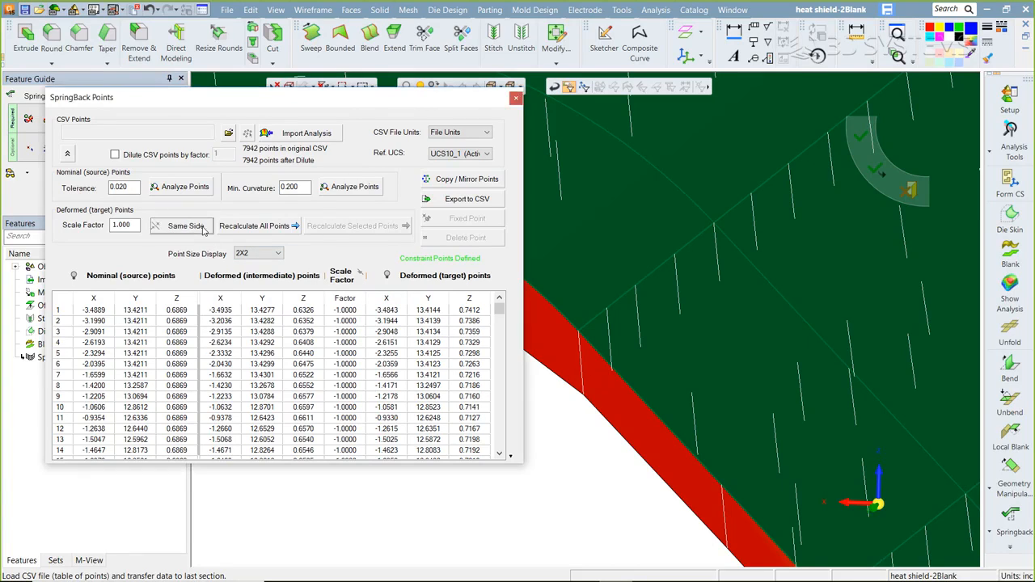
left_click(185, 225)
scroll(616, 292, "down", 3)
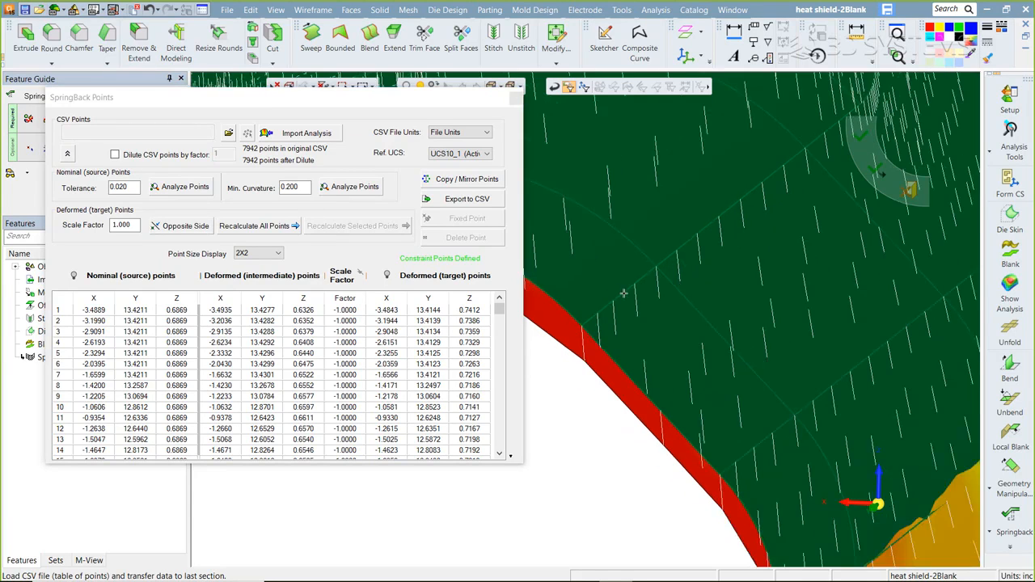
scroll(623, 299, "up", 3)
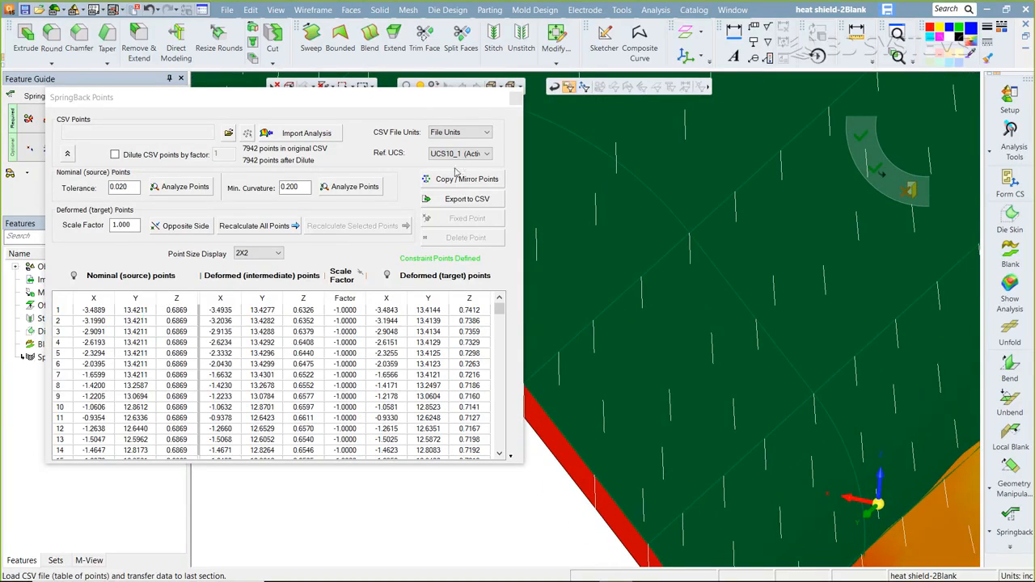
- Close the springback points table and apply the springback deformation to the heat shield skin
left_click(515, 98)
right_click_drag(517, 167, 531, 250, "ctrl")
middle_click_drag(531, 250, 606, 356, "ctrl")
right_click_drag(626, 252, 616, 288, "ctrl")
middle_click_drag(615, 288, 612, 302, "ctrl")
middle_click(314, 132)
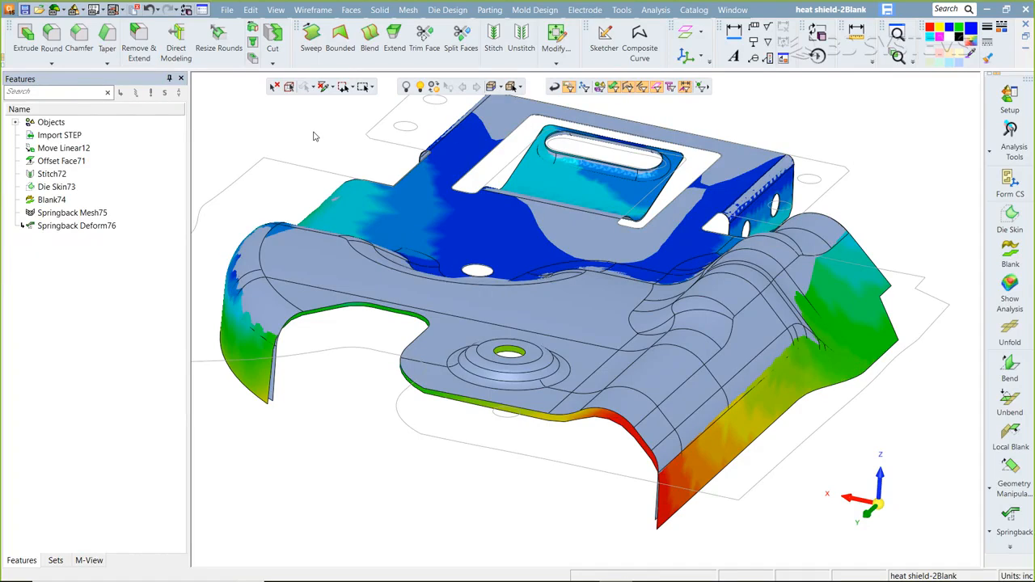
- Redisplay the hidden skin and compare it with the deformed part and springback mesh at the flange corner
scroll(603, 314, "down", 3)
scroll(670, 339, "up", 3)
mouse_move(670, 340)
middle_mouse_down()
mouse_move(665, 287)
mouse_move(670, 358)
middle_mouse_up()
scroll(671, 326, "up", 5)
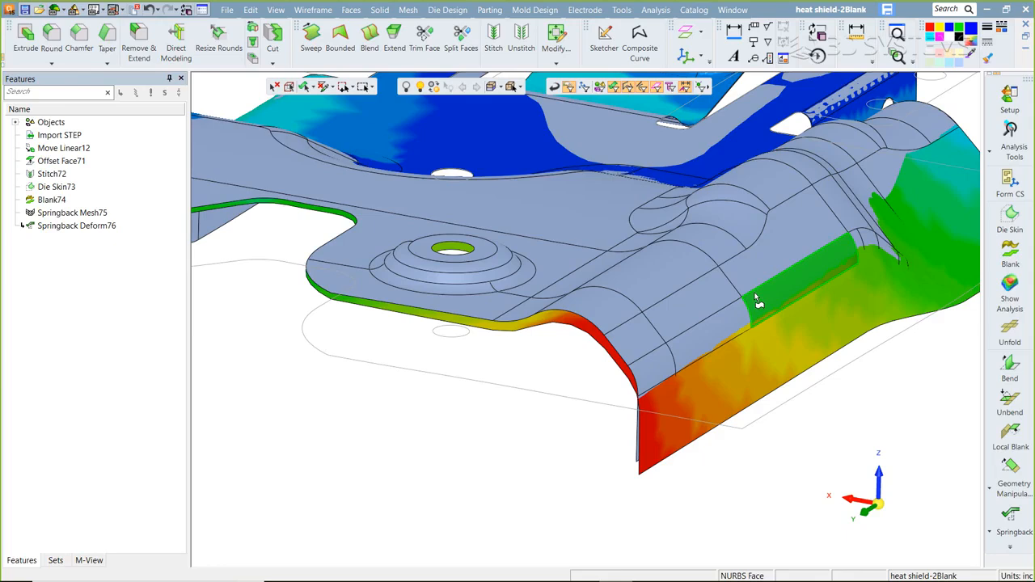
left_click(419, 86)
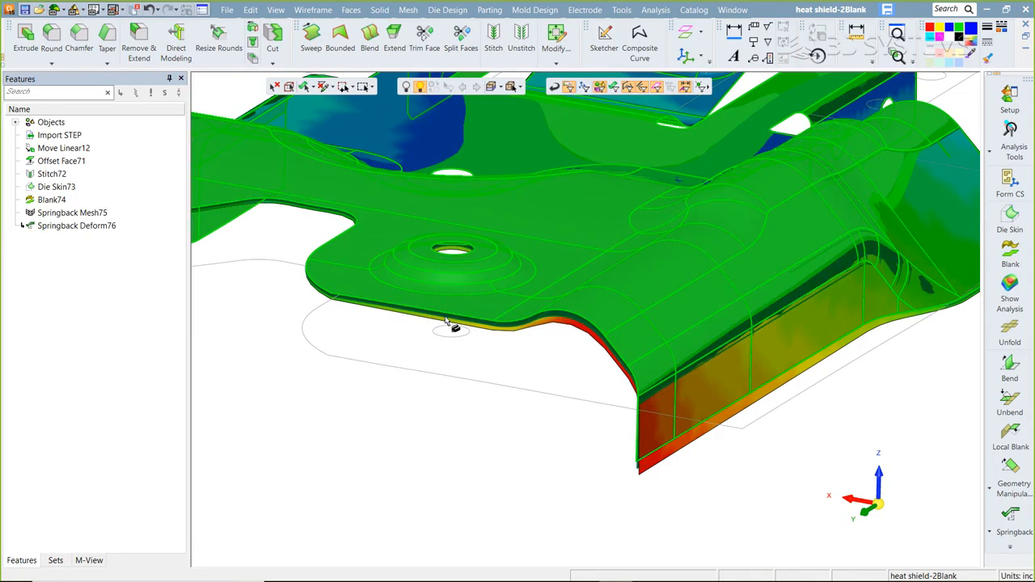
middle_click_drag(601, 450, 670, 468)
scroll(594, 459, "up", 5)
scroll(656, 423, "up", 4)
middle_click_drag(656, 423, 625, 425)
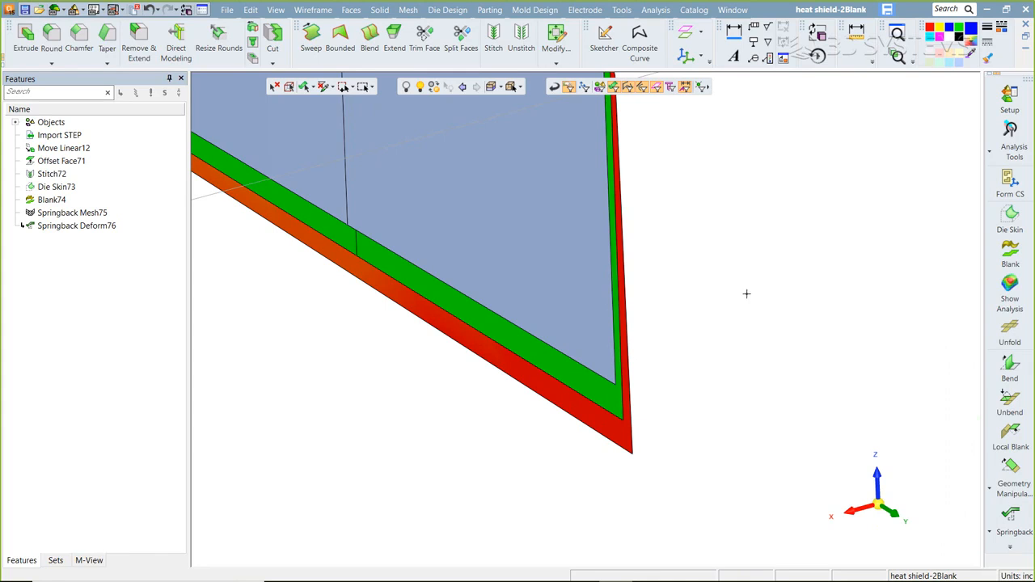
scroll(737, 291, "down", 5)
scroll(716, 285, "down", 4)
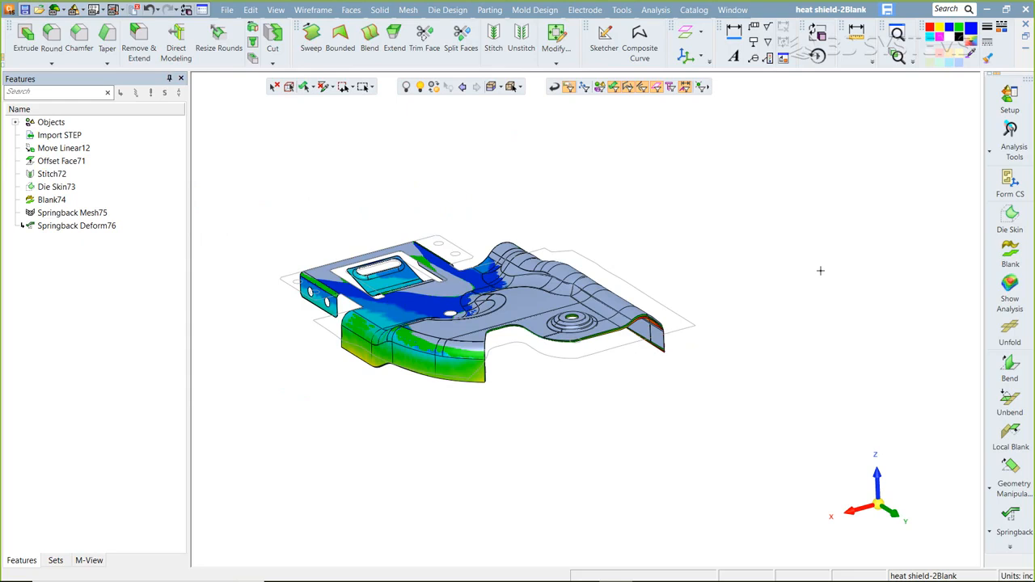
- Switch to the heat shield-SPB_PD document and bring the L-Flange Flat forming shape into close view
left_click(733, 9)
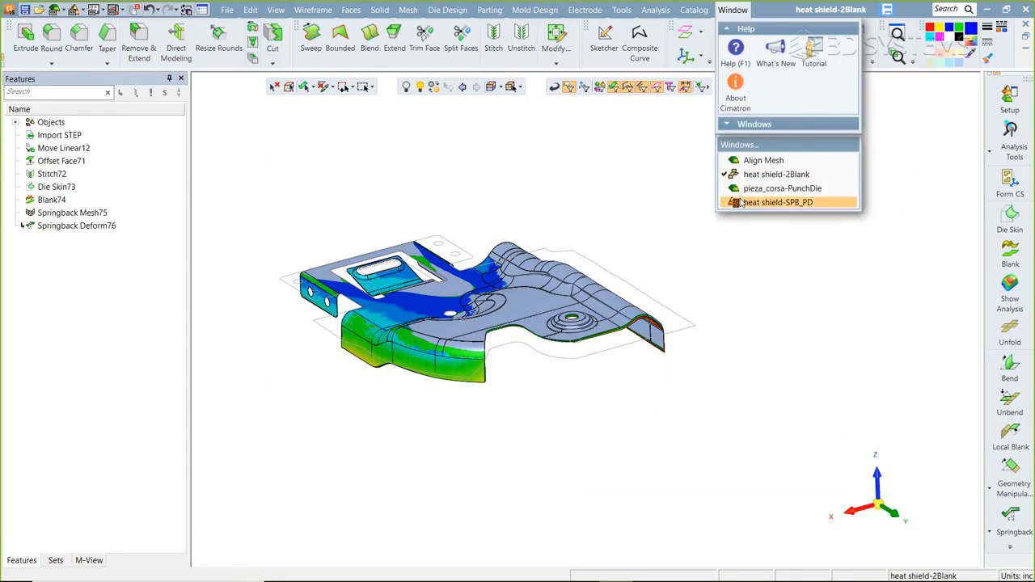
left_click(776, 202)
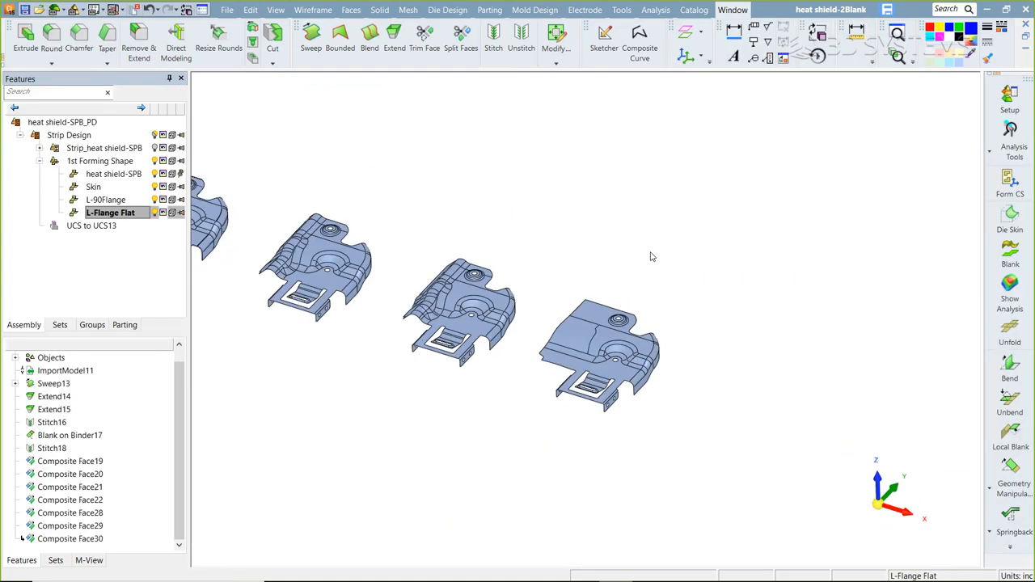
scroll(642, 399, "up", 8)
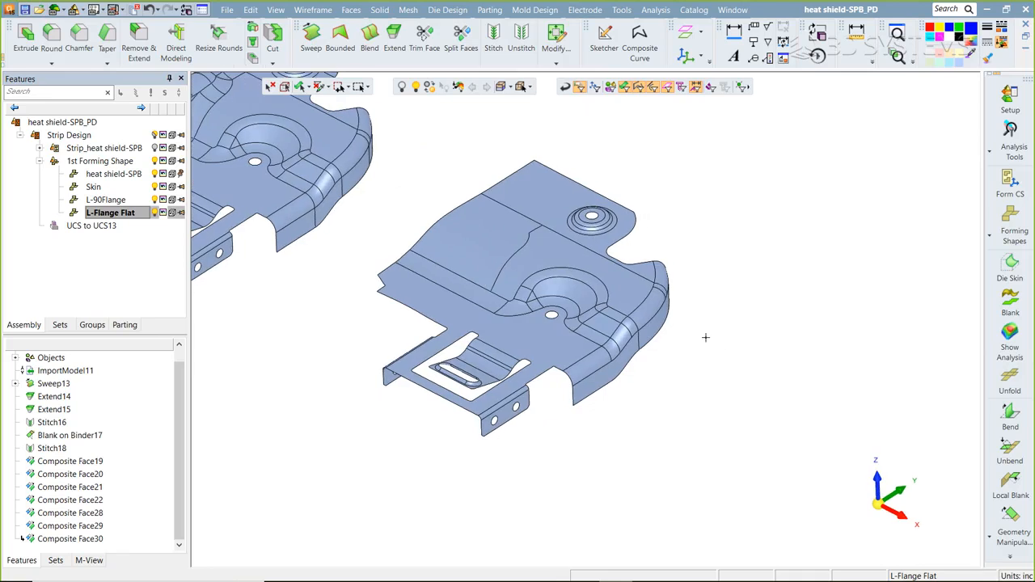
scroll(668, 304, "down", 3)
scroll(610, 315, "up", 3)
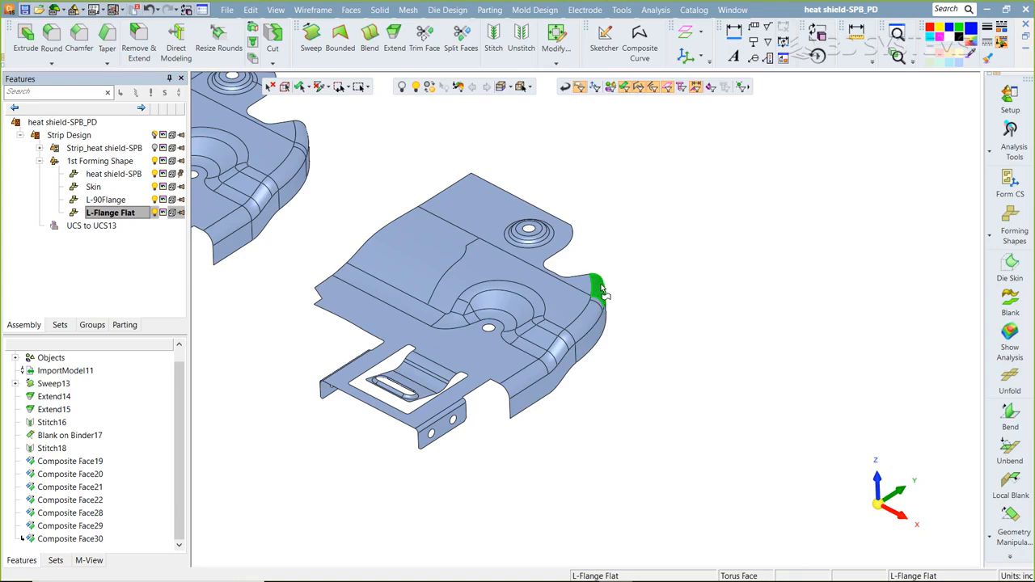
scroll(596, 299, "up", 1)
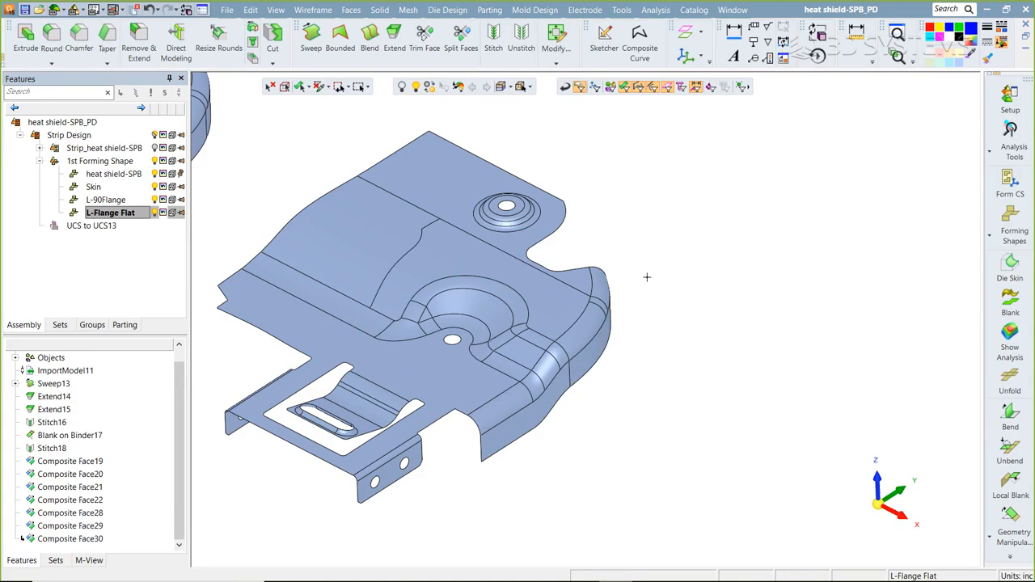
- Start Extend by Draft Angle on the curved outer flange's bend faces, with a 44 draft angle and 2.000000 delta
left_click(356, 9)
left_click(547, 193)
left_click(507, 372)
middle_click(726, 230)
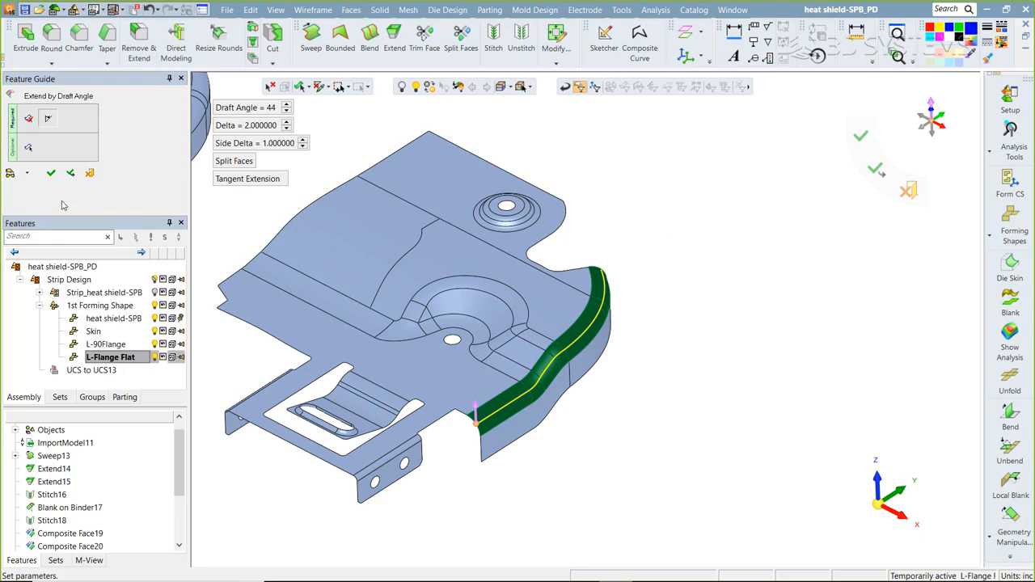
- Exclude the short transition faces from the extension and create the drafted surface along the flange
left_click(29, 149)
left_click(540, 377)
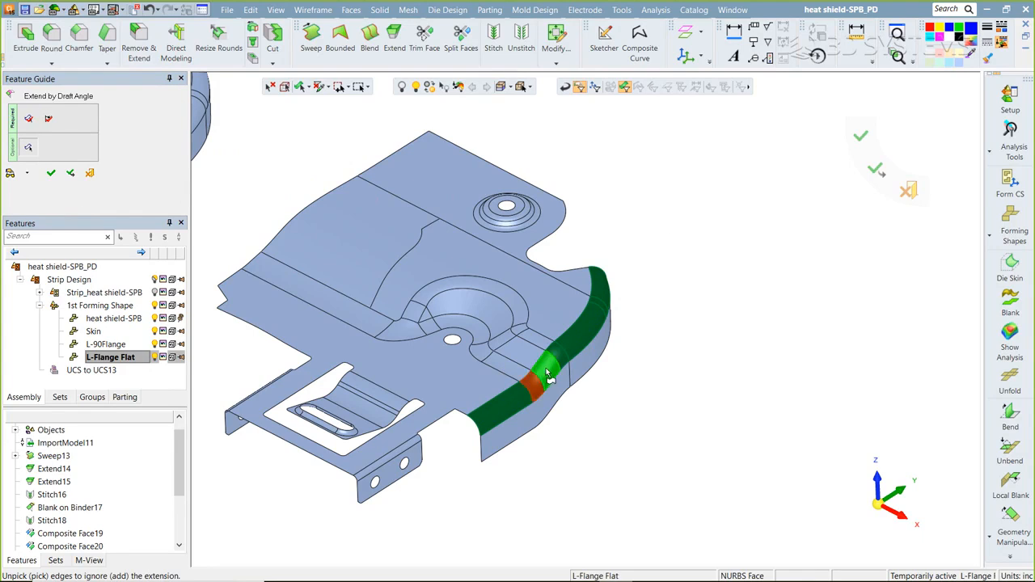
left_click(597, 305)
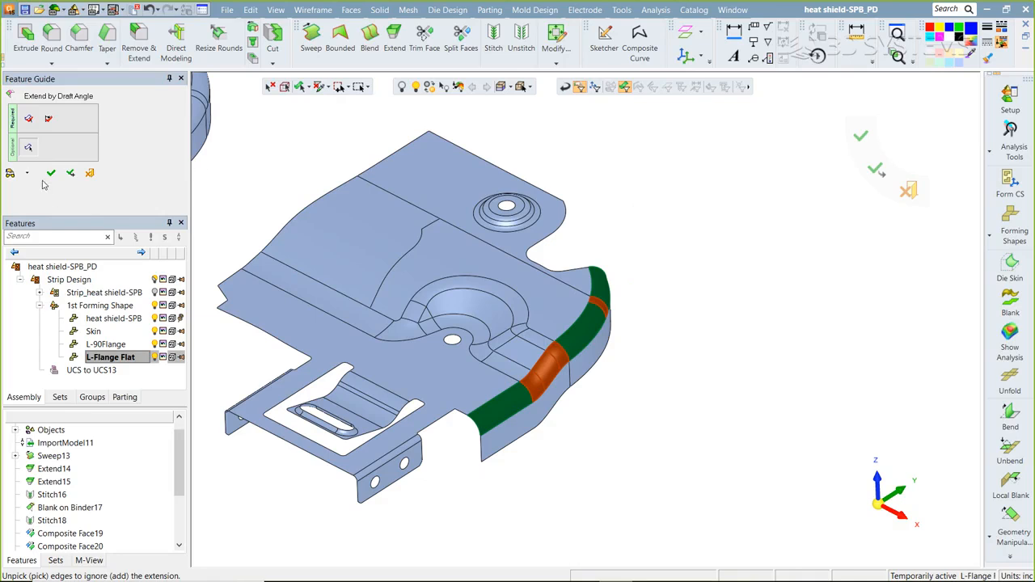
left_click(11, 173)
right_click_drag(663, 254, 672, 222)
middle_click(672, 222)
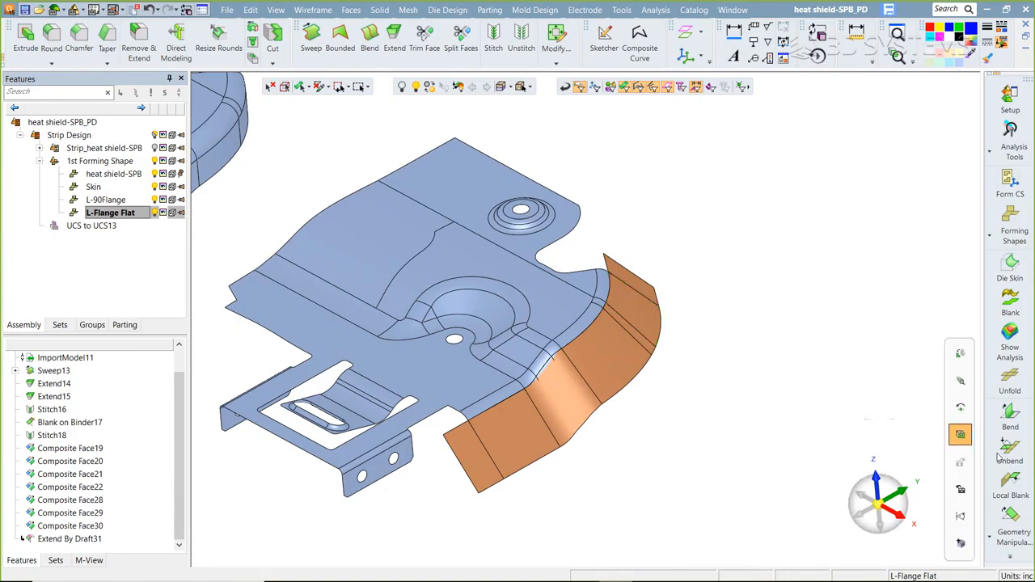
- Start Blank on Binder with the drafted extension as the binder body and the original outer flange faces to blank
left_click(1017, 525)
left_click(940, 478)
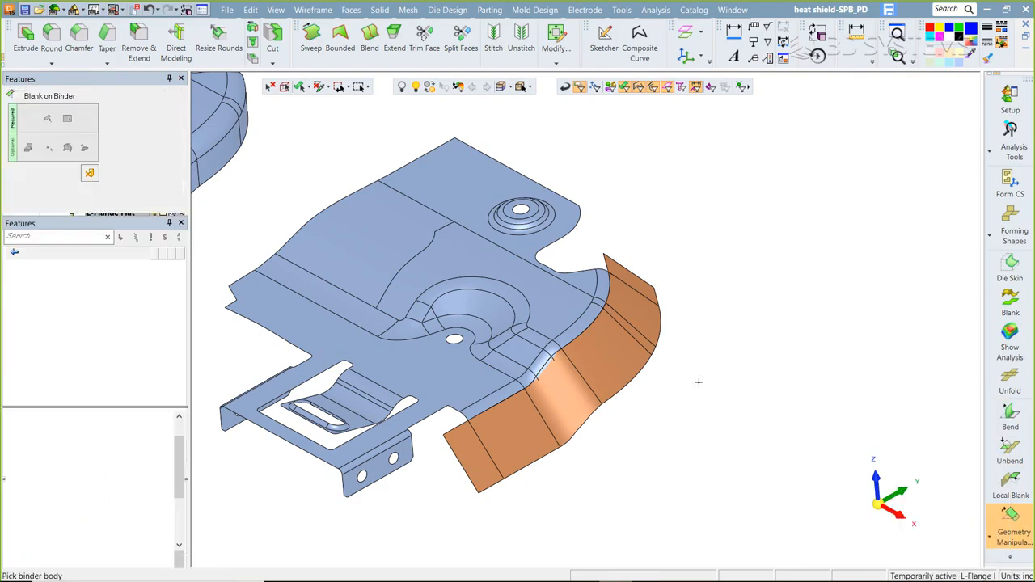
left_click(587, 350)
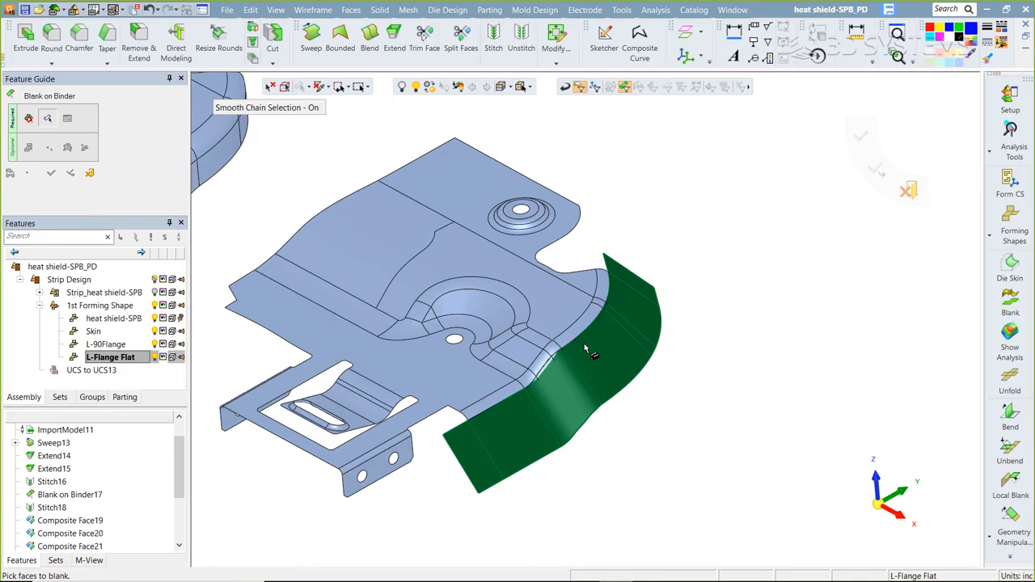
scroll(568, 351, "up", 3)
middle_click_drag(567, 362, 604, 349)
left_click(489, 445)
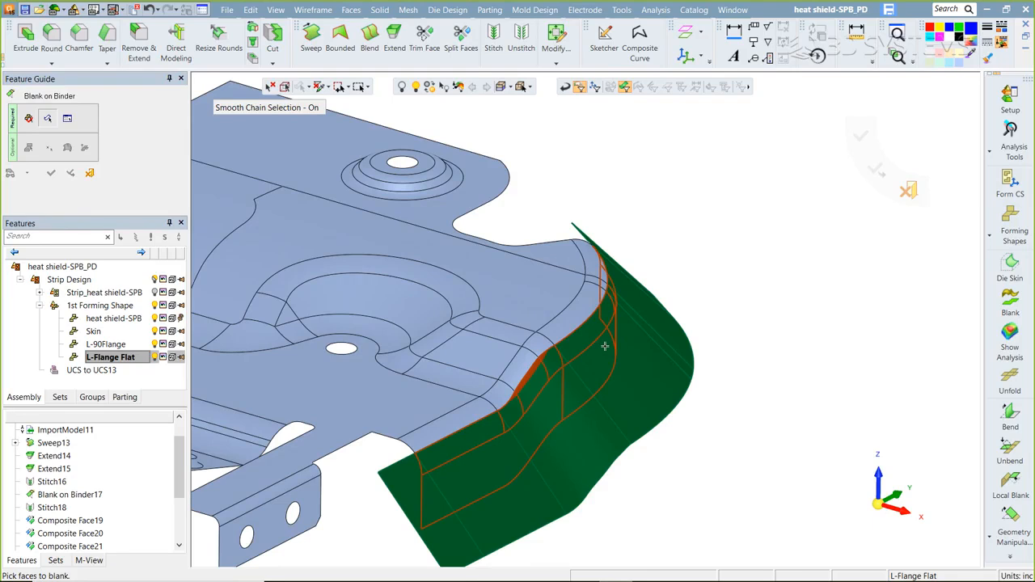
middle_click(588, 333)
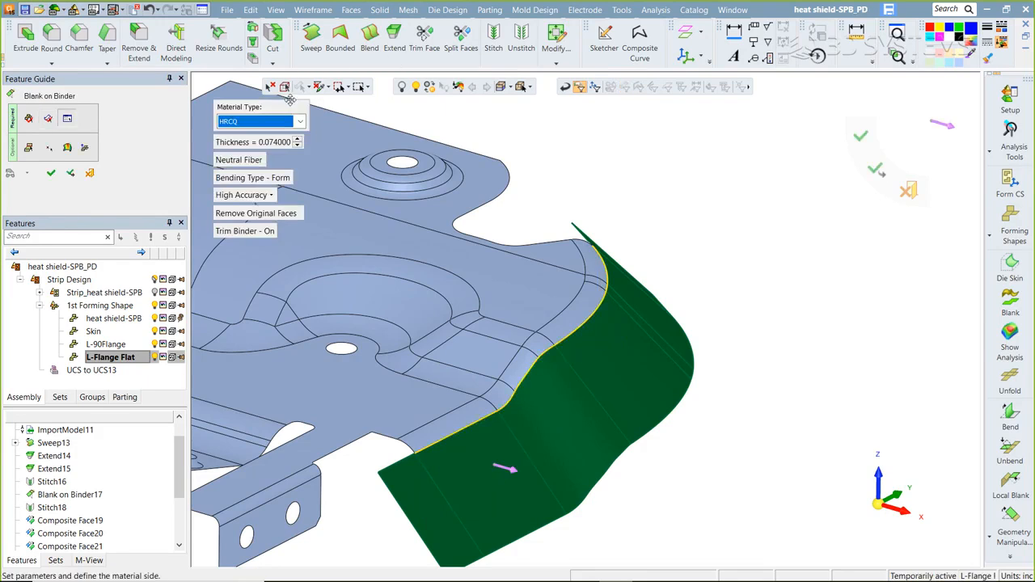
- Show the Thickness Strain Analysis for the blanked flange and complete the Blank on Binder operation
left_click(68, 147)
left_click(230, 107)
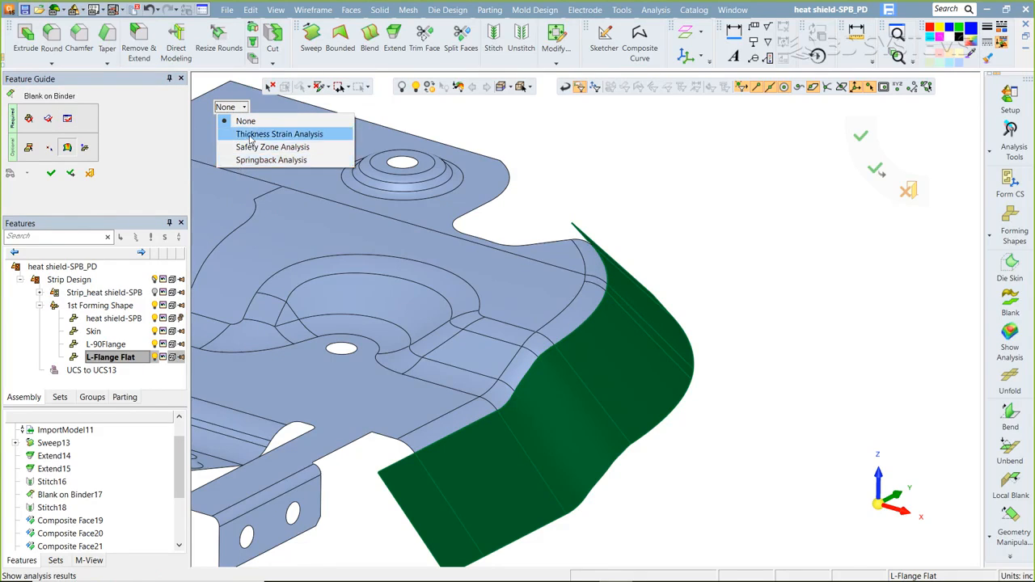
left_click(253, 135)
left_click(472, 327)
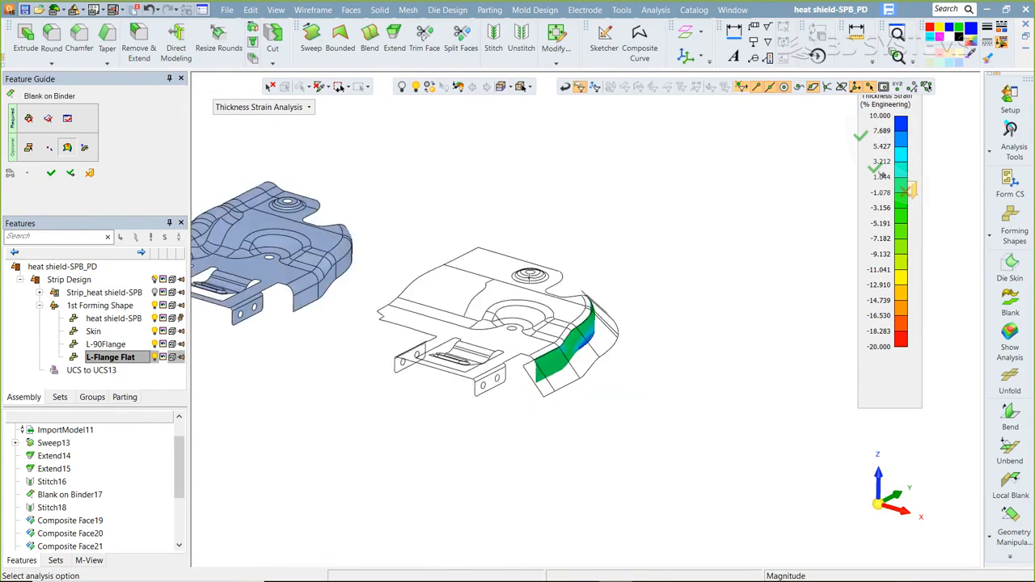
left_click(522, 189)
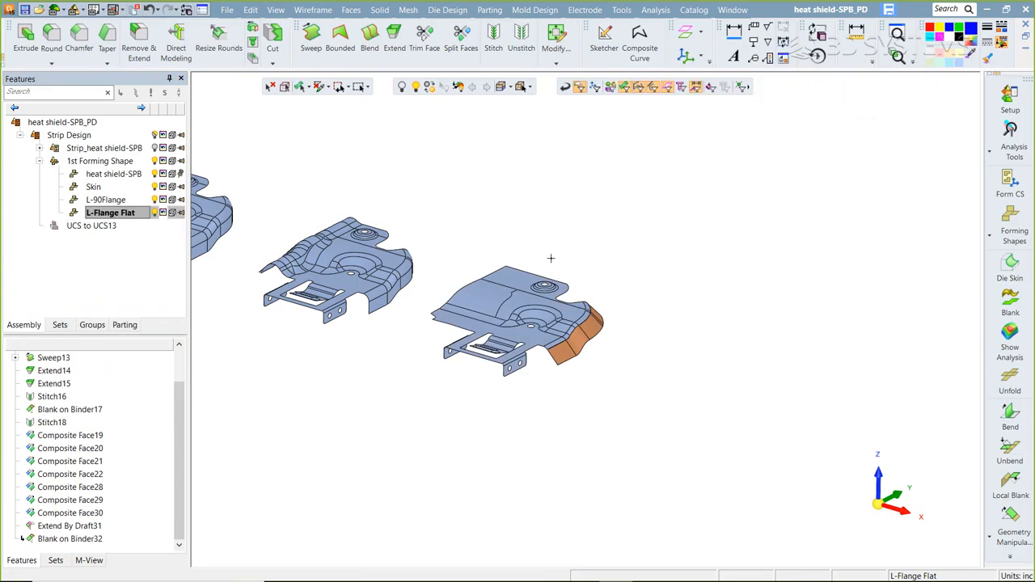
- Run a Springback Analysis on the L-Flange Flat shape with no alignment or constraint
scroll(572, 290, "up", 4)
mouse_move(649, 403)
middle_mouse_down()
mouse_move(567, 468)
mouse_move(652, 394)
middle_mouse_up()
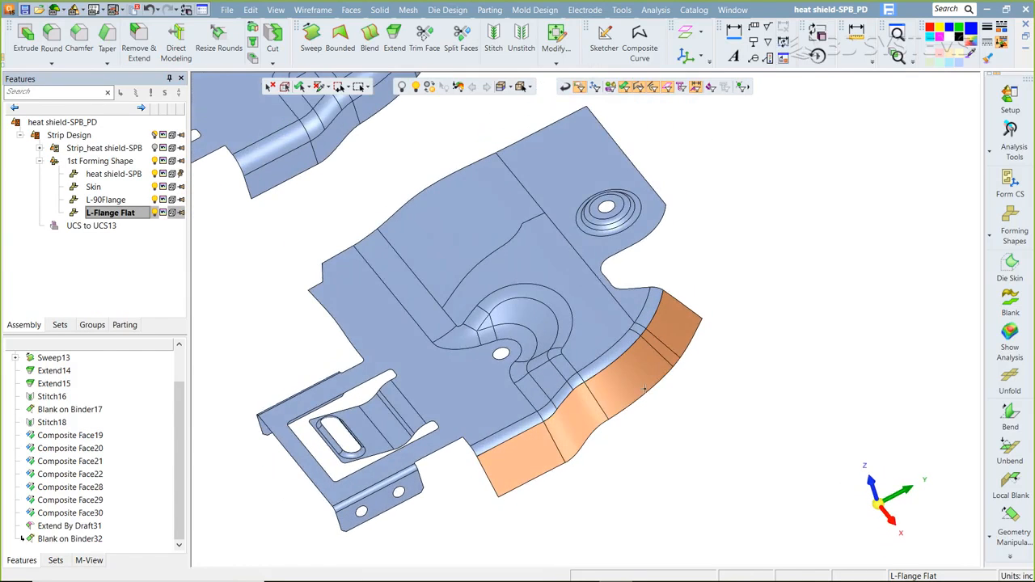
left_click(1010, 335)
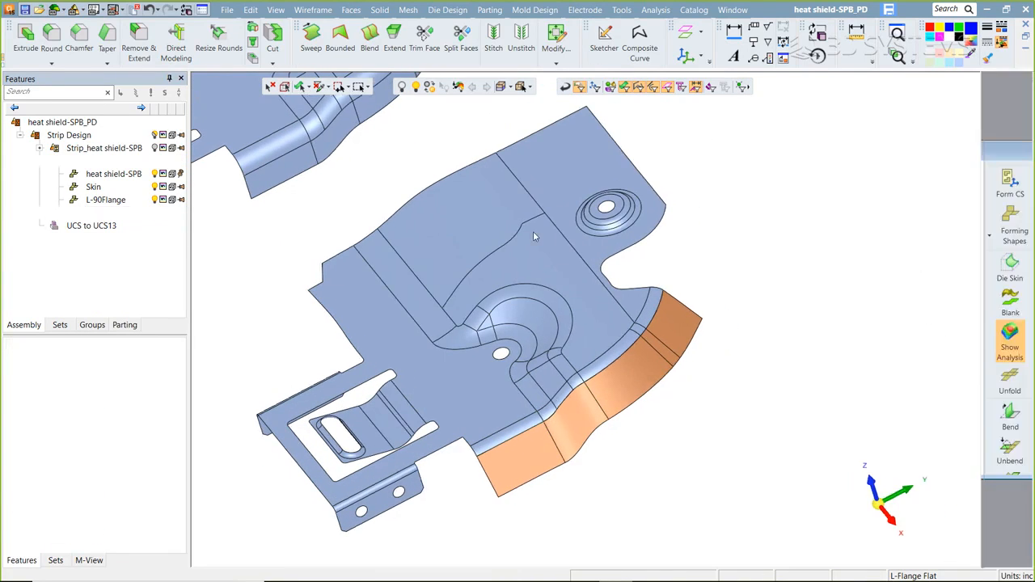
left_click(267, 111)
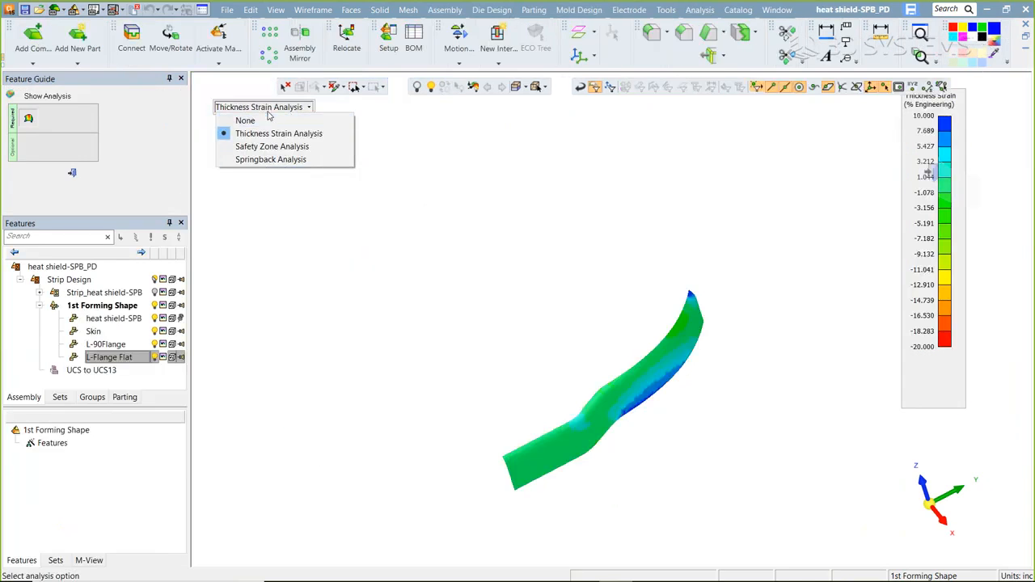
left_click(270, 159)
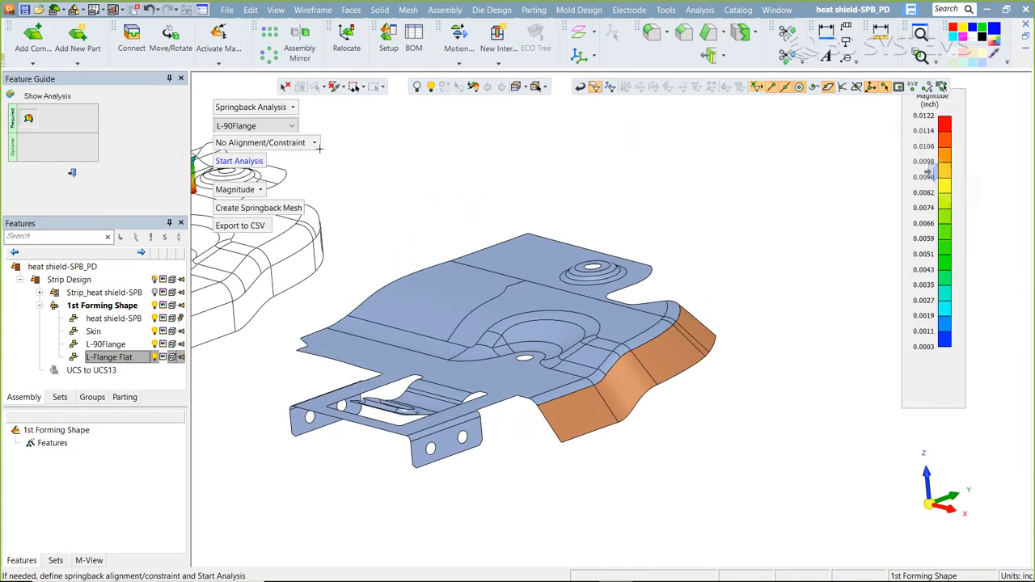
left_click(291, 125)
left_click(274, 149)
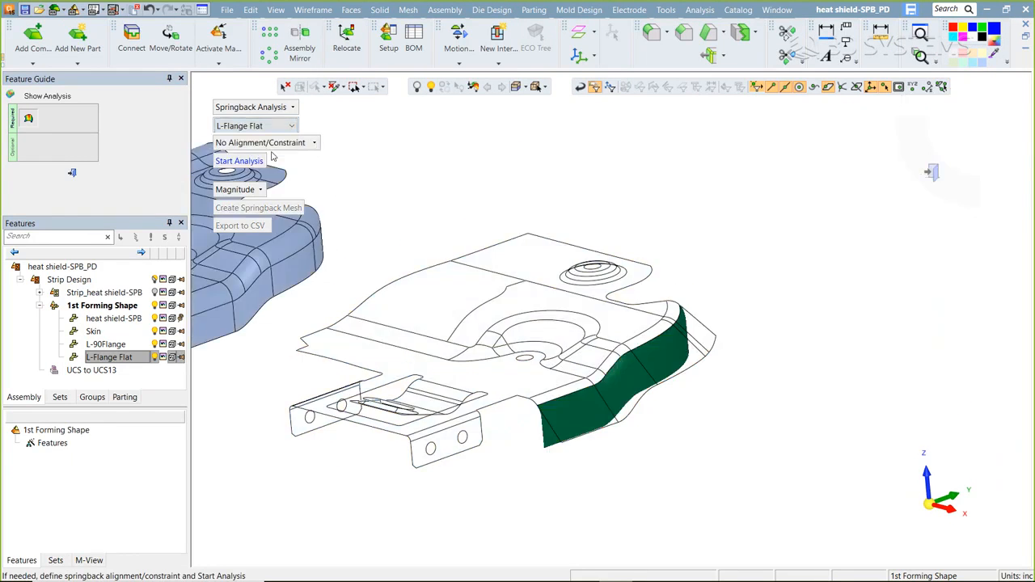
left_click(227, 167)
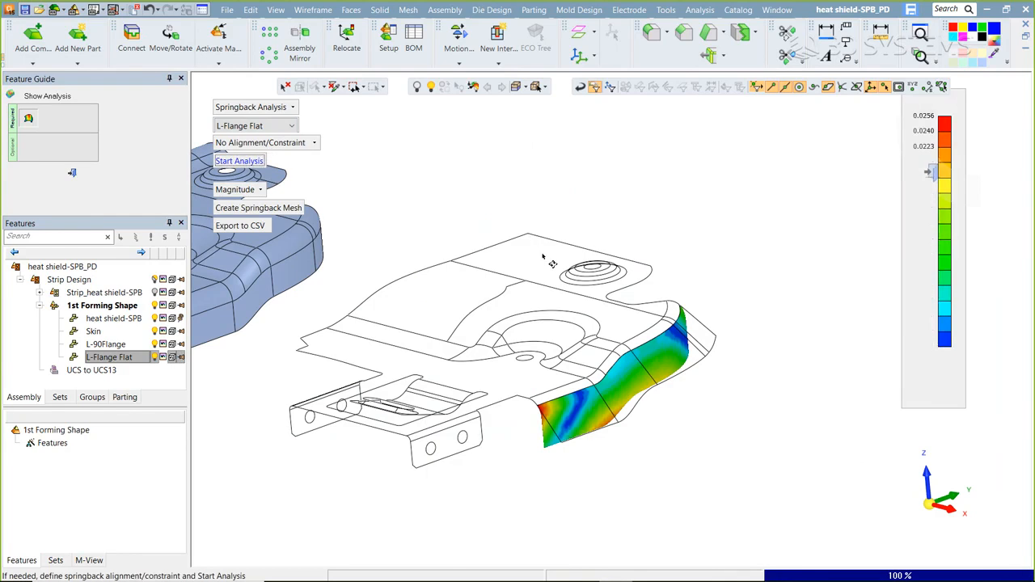
- Review the springback analysis results of heat shield-SPB, L-Flange Flat and L-90Flange, and close the analysis display
left_click(242, 130)
left_click(243, 161)
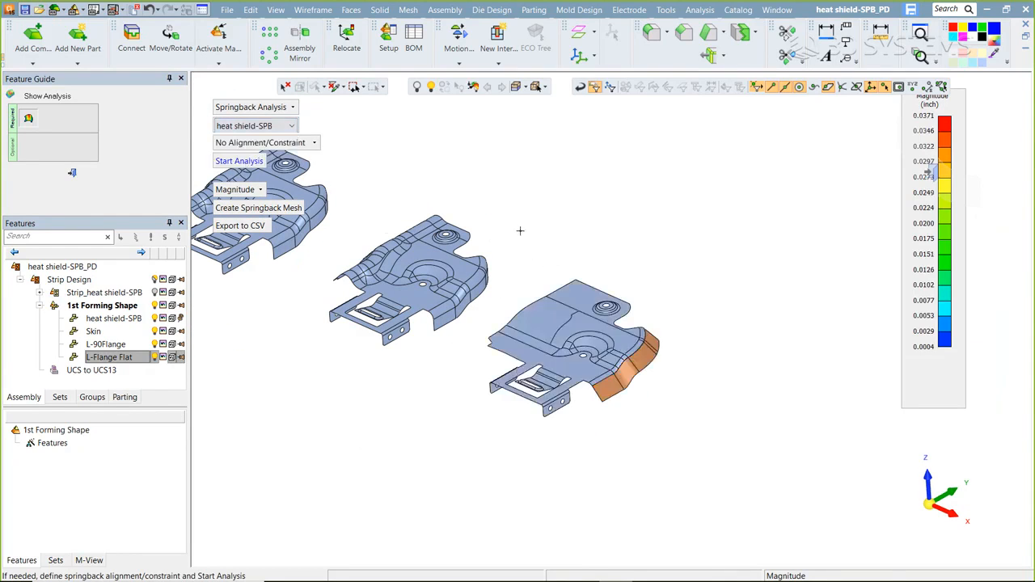
left_click(277, 127)
left_click(239, 150)
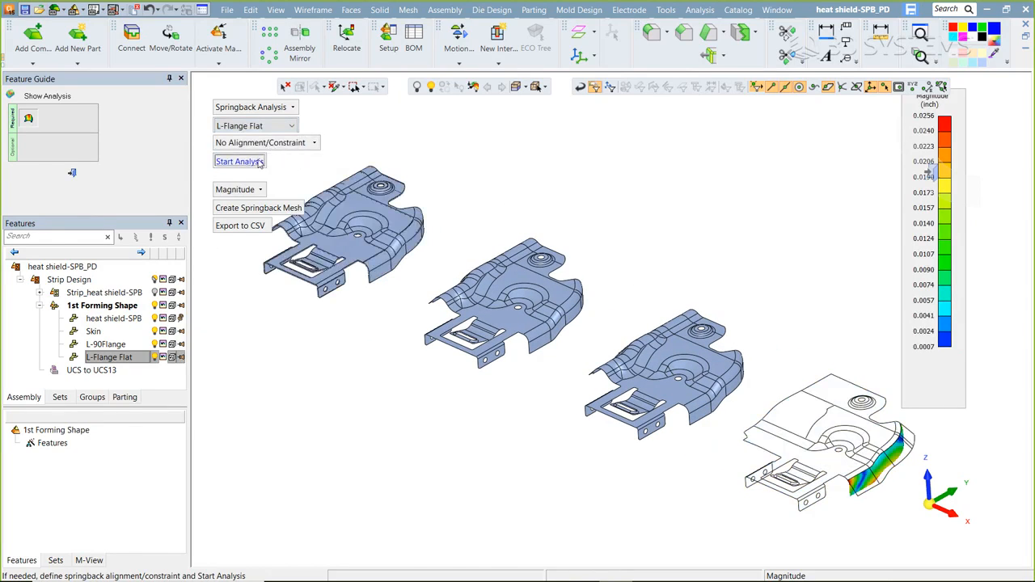
left_click(273, 129)
left_click(265, 141)
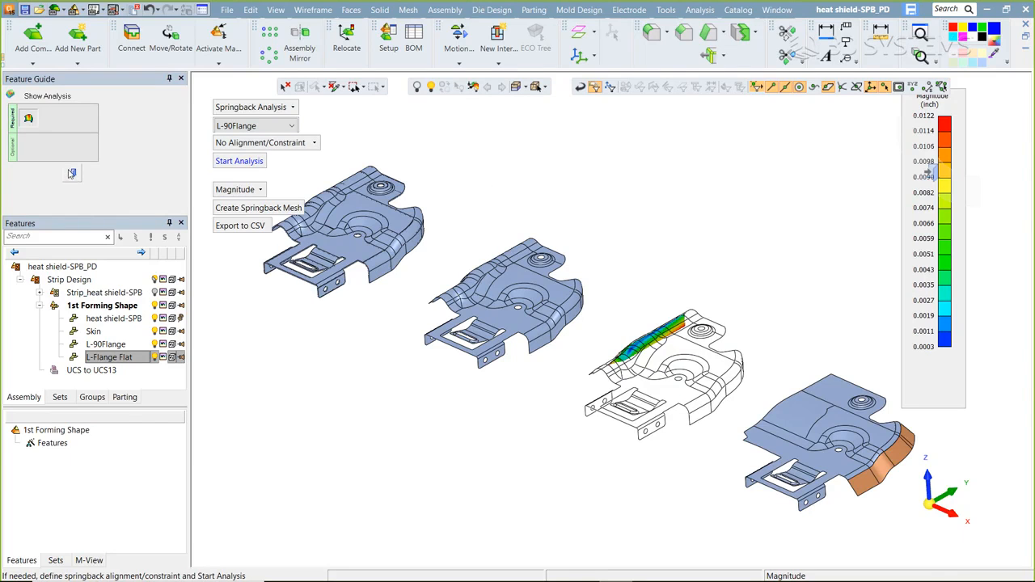
left_click(72, 172)
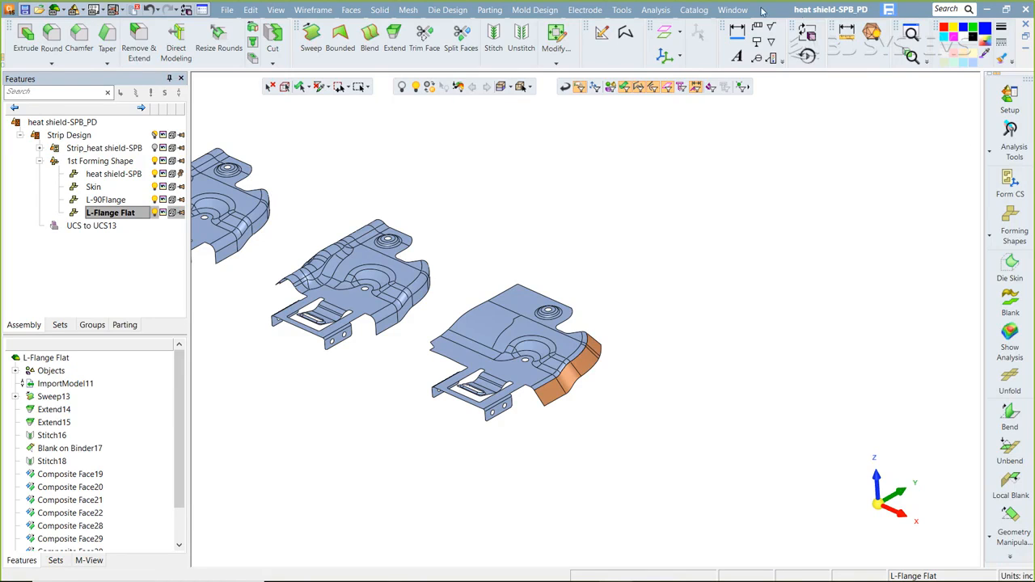
- Switch to the pieza_corsa-PunchDie document and examine the final part resting on the die steel
left_click(733, 10)
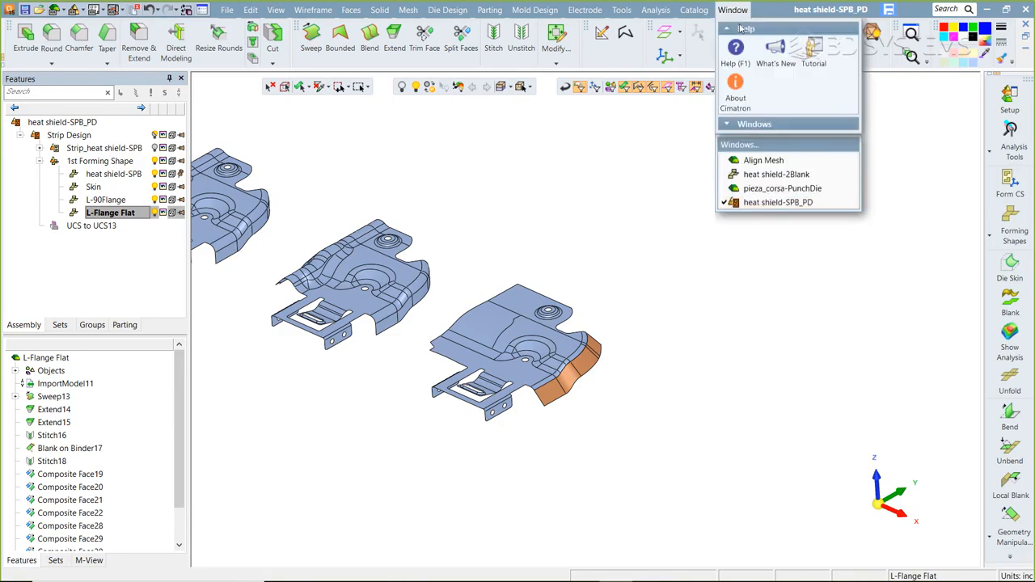
left_click(770, 193)
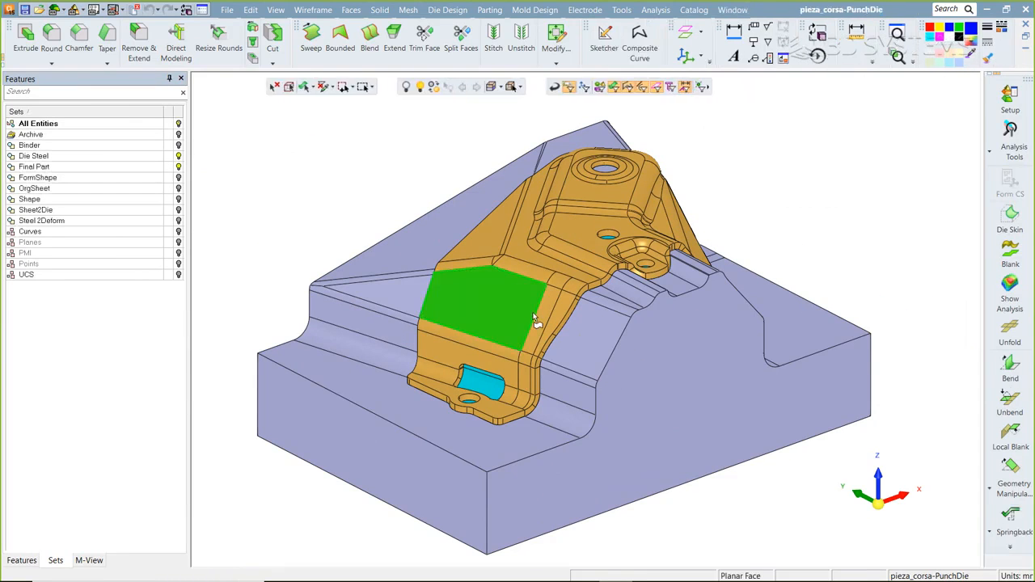
middle_click_drag(625, 357, 578, 330)
scroll(579, 323, "up", 3)
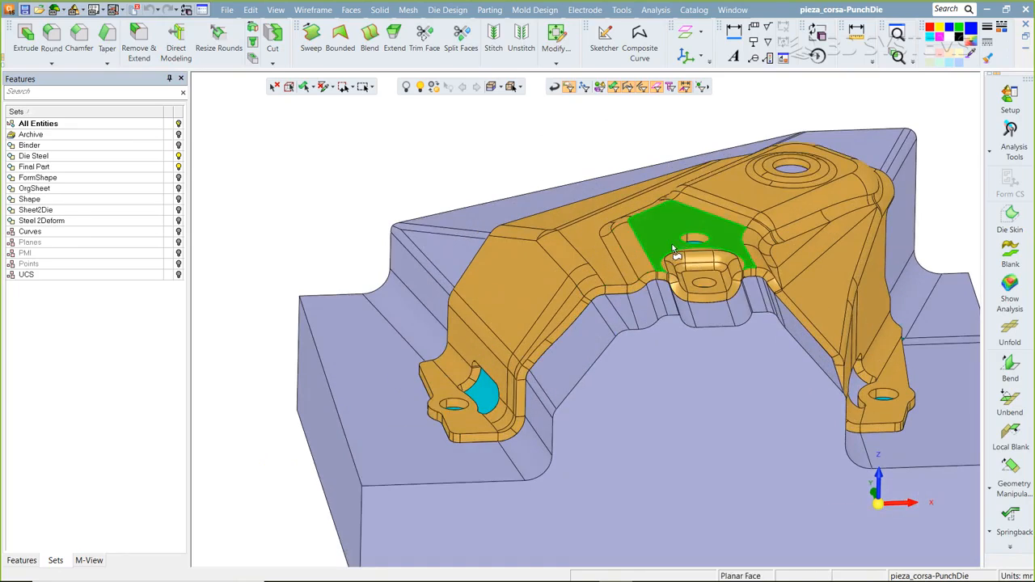
middle_click_drag(570, 369, 602, 356)
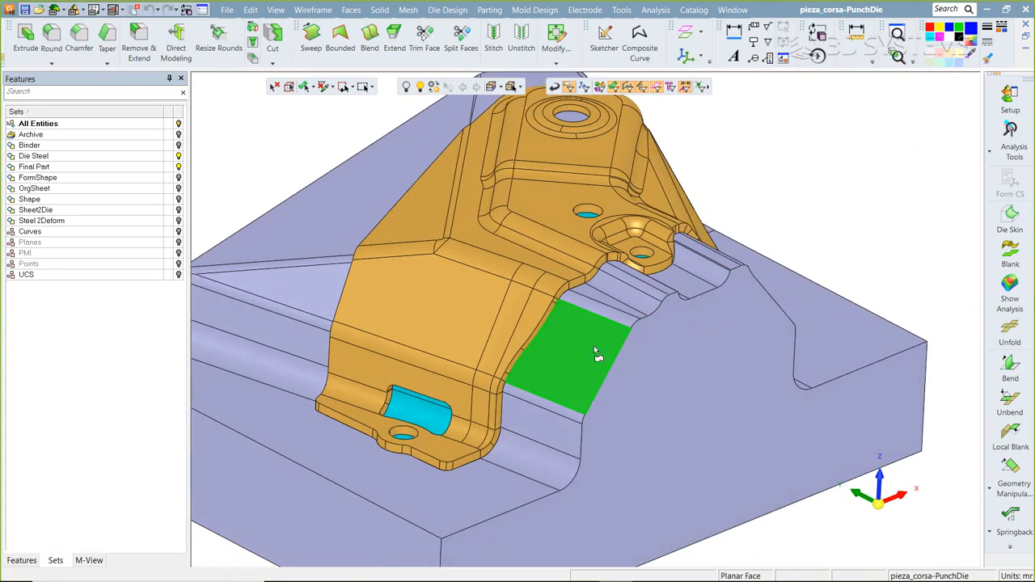
- Hide the Final Part and Die Steel sets and show the Steel 2Deform set
left_click(179, 168)
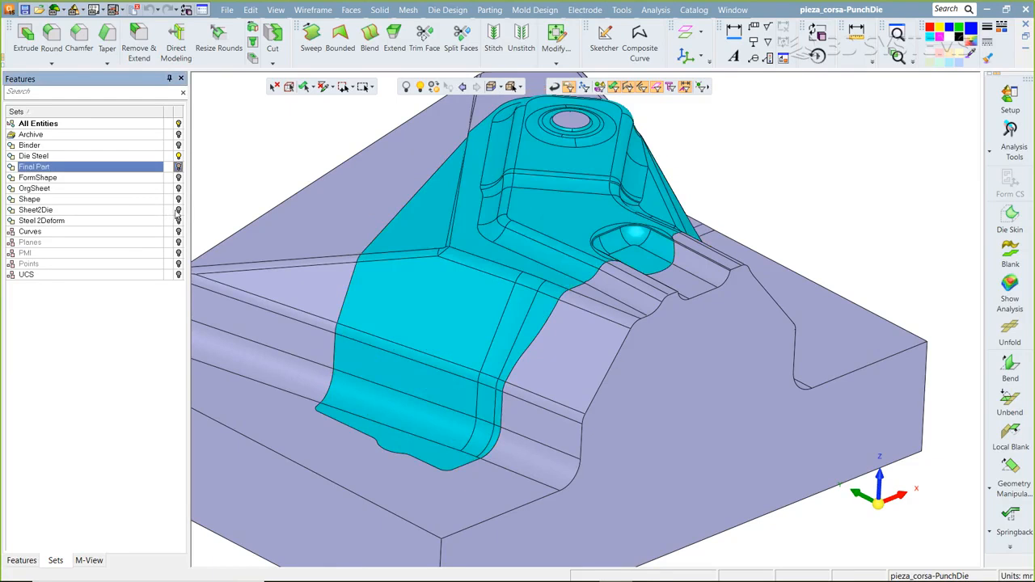
left_click(179, 210)
left_click(179, 210)
left_click(178, 221)
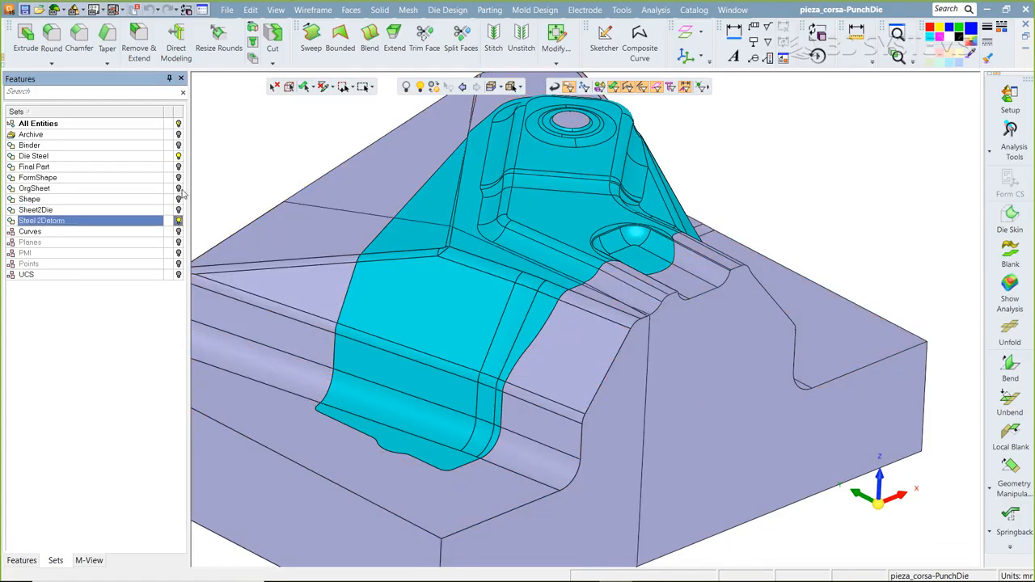
left_click(179, 156)
left_click(179, 157)
scroll(450, 292, "down", 4)
middle_click_drag(449, 294, 473, 305)
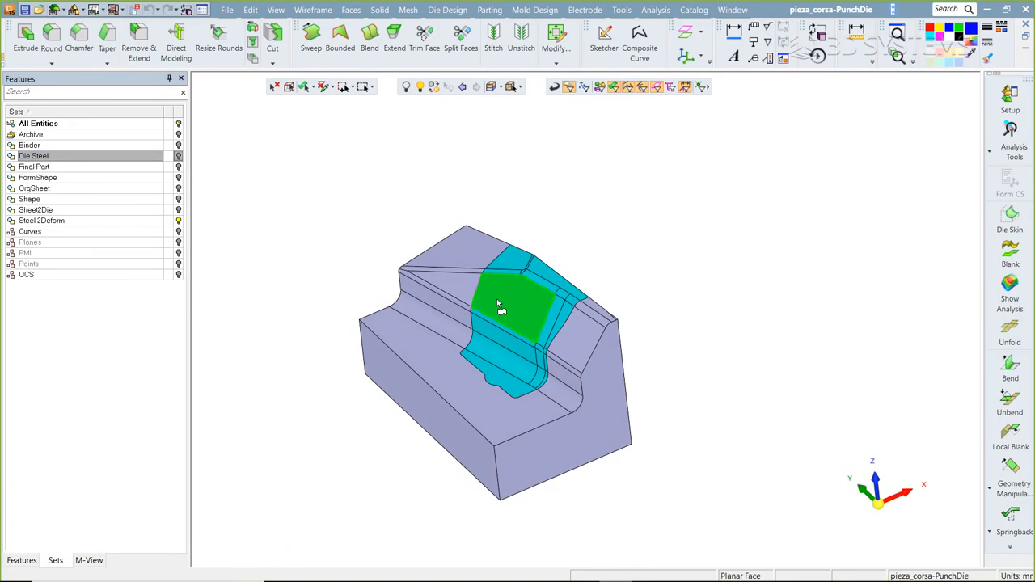
- Show the Shape and Binder sets together with the steel to be deformed, and examine how they overlap
left_click(178, 199)
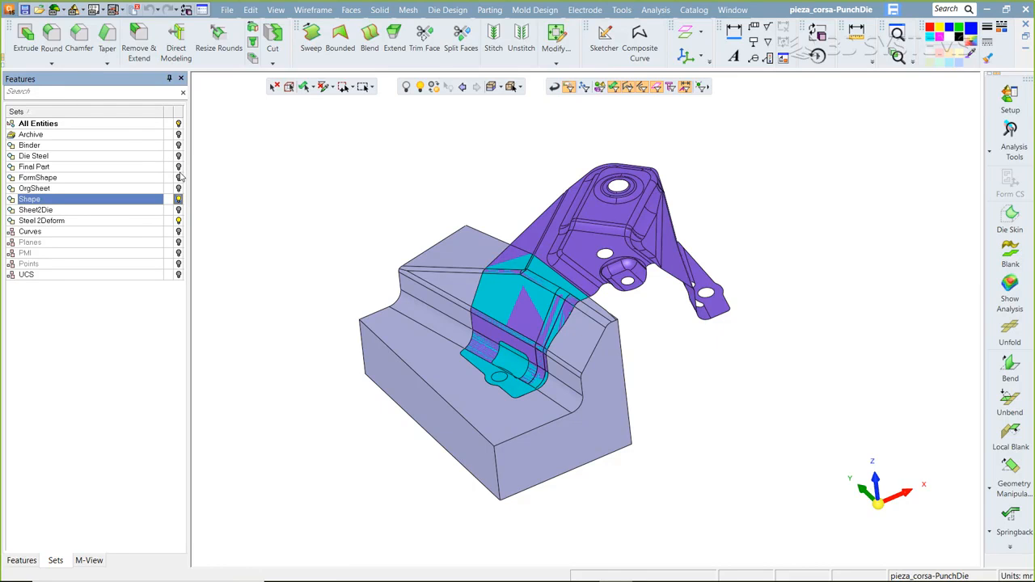
left_click(178, 146)
scroll(529, 291, "up", 5)
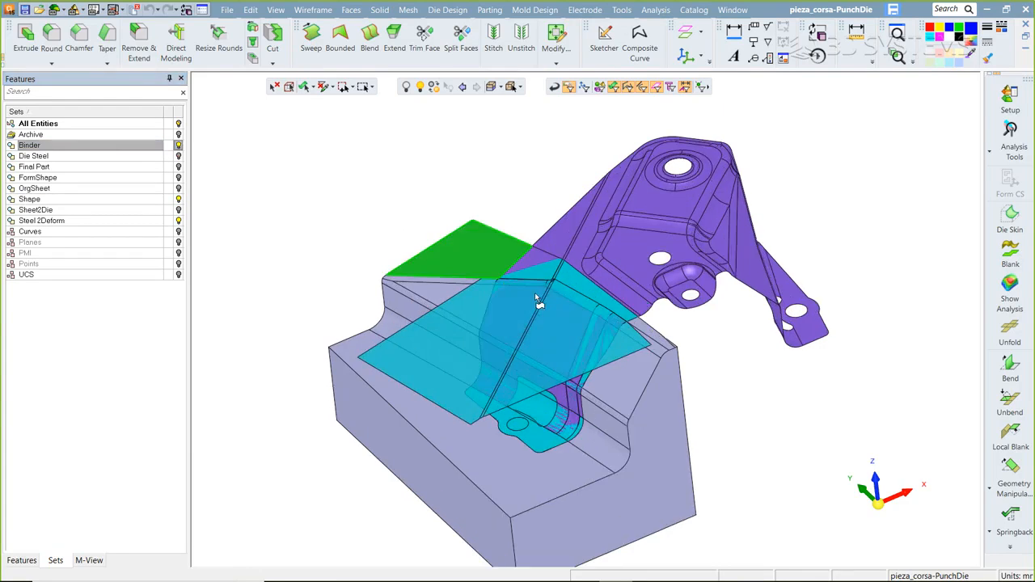
middle_click_drag(569, 264, 575, 255)
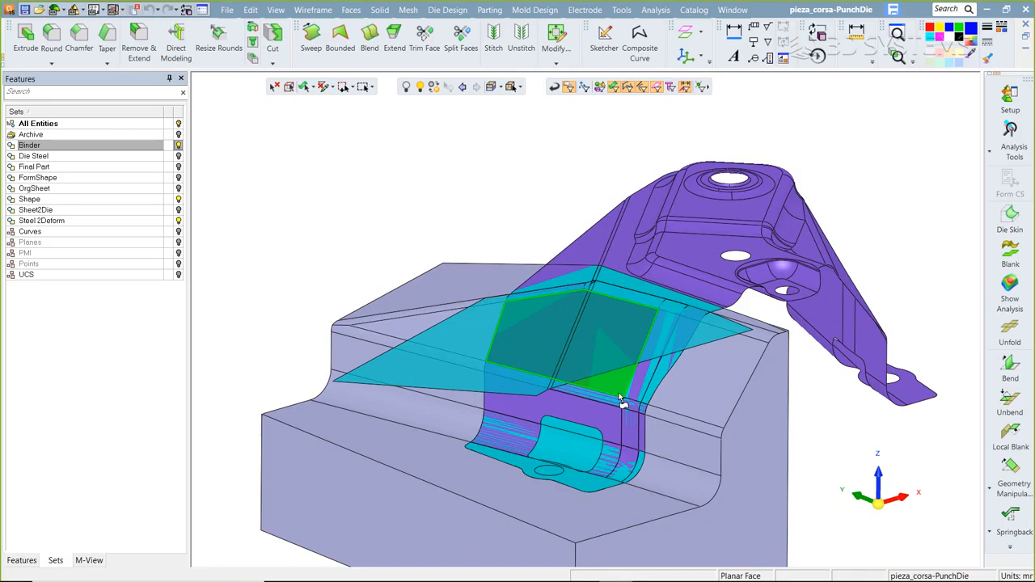
middle_click_drag(639, 391, 648, 351, "ctrl")
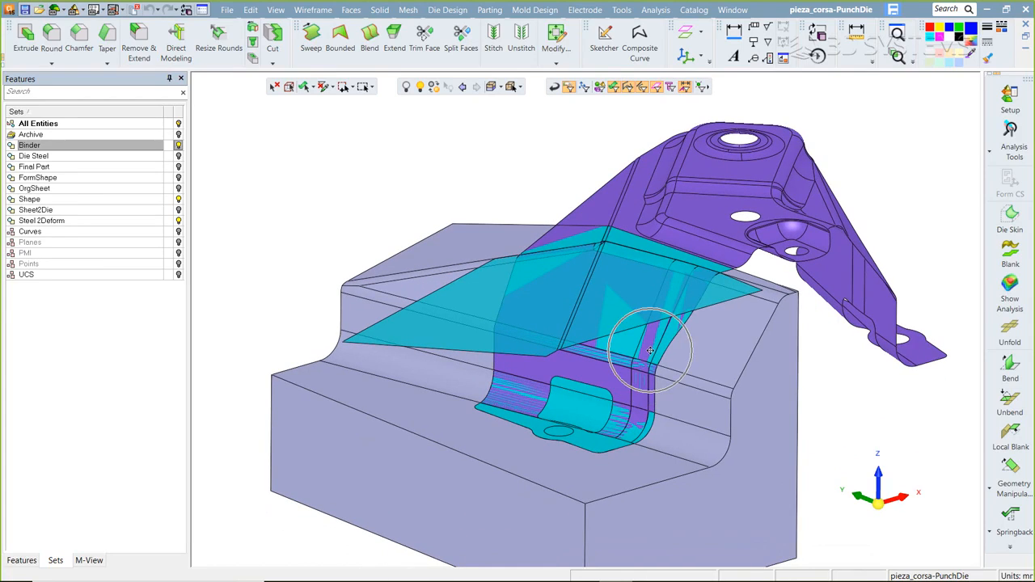
- Run Blank on Binder, blanking the purple shape's lower flange faces onto the binder body with HSLA 350 material and Trim Binder on
left_click(1016, 479)
left_click(963, 524)
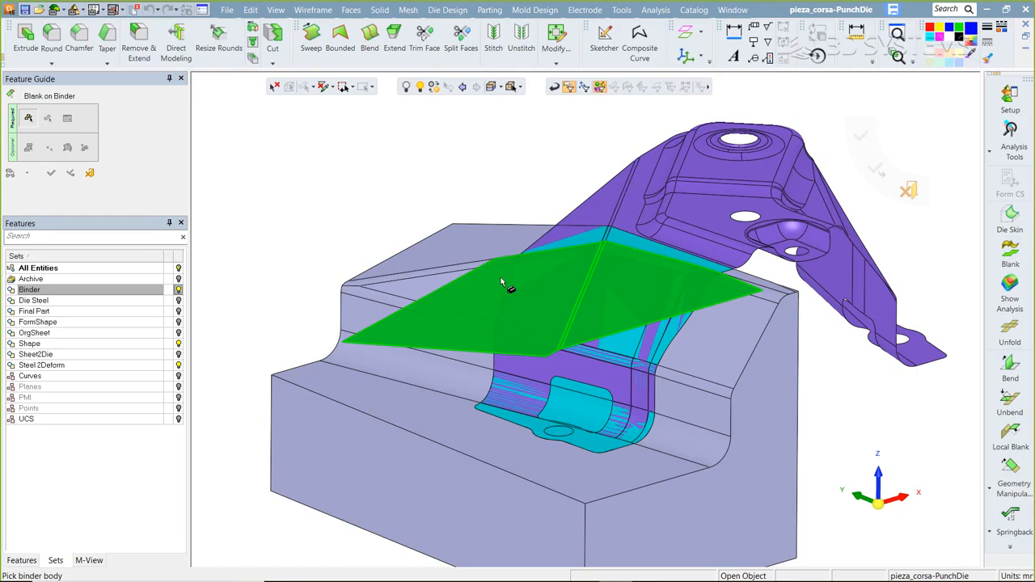
left_click(504, 290)
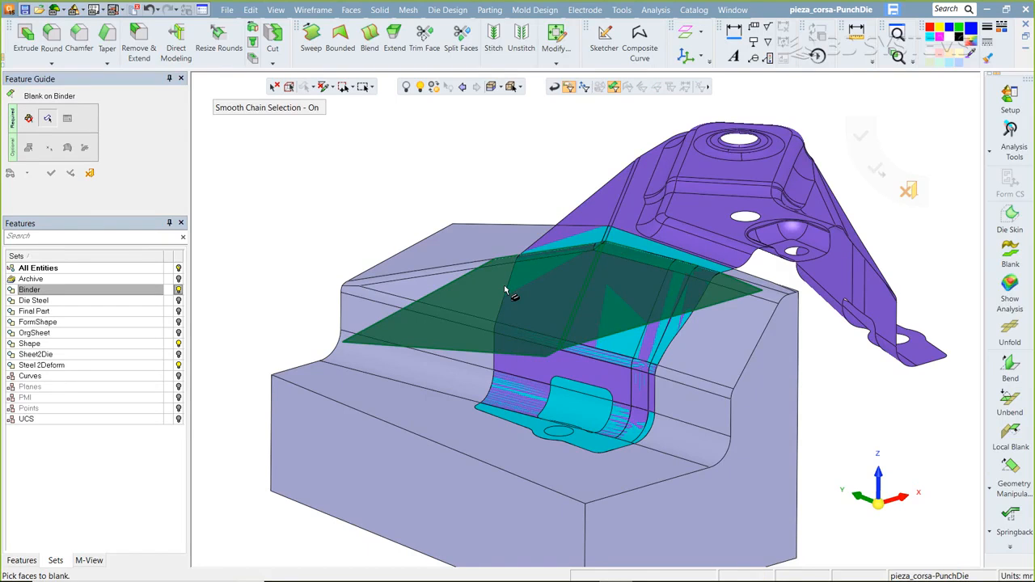
left_click(526, 376)
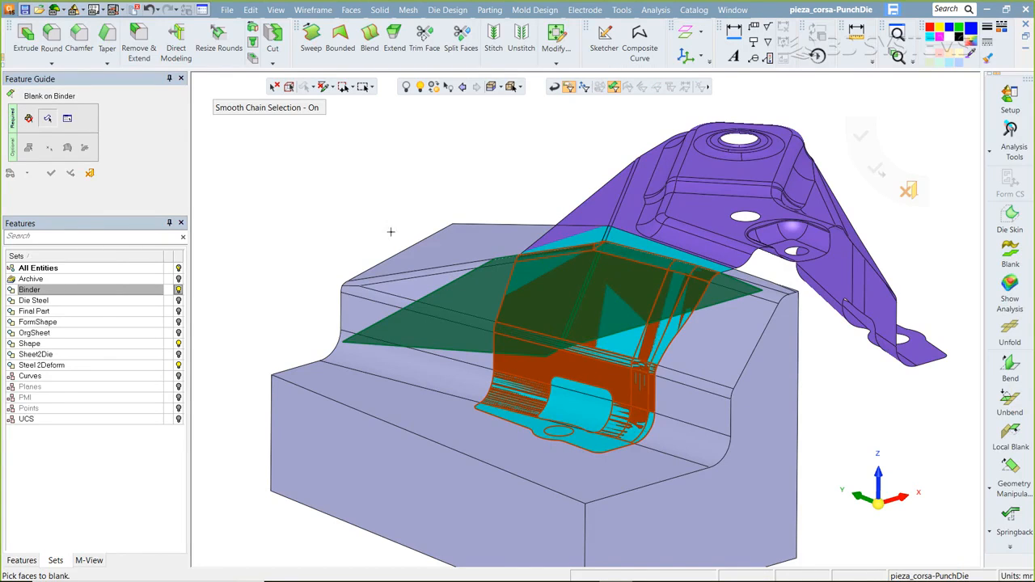
middle_click(347, 203)
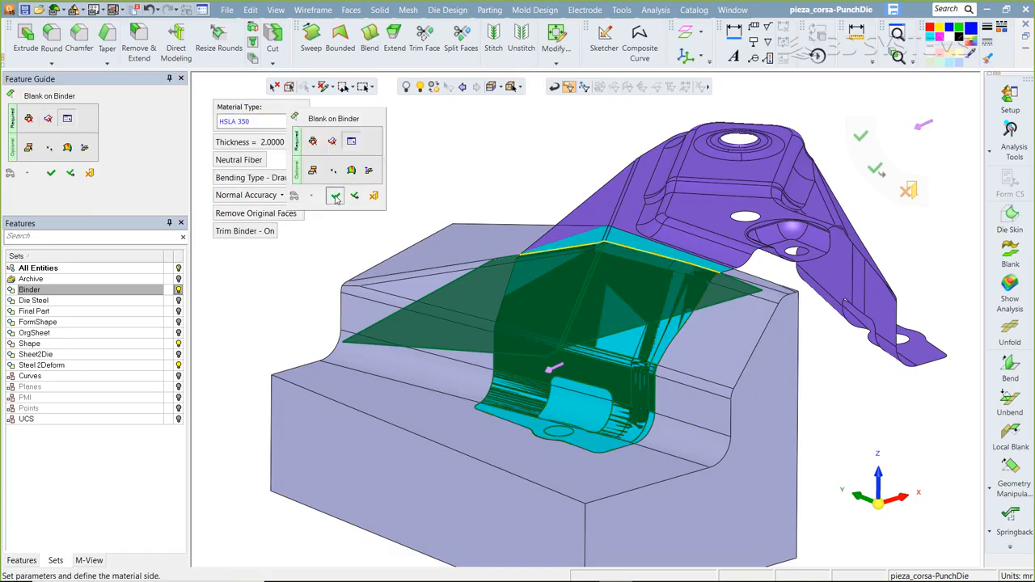
middle_click(335, 200)
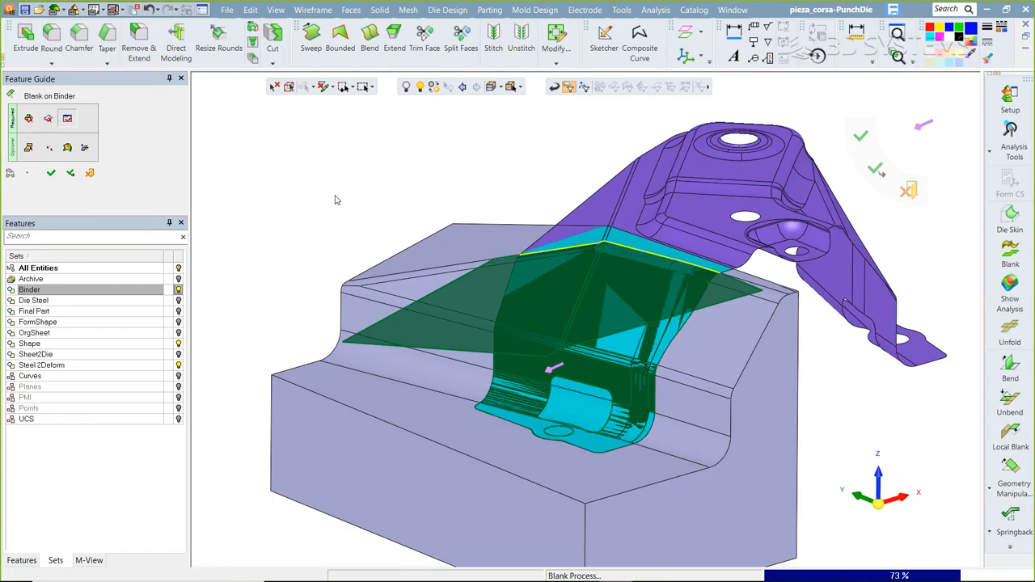
- Hide the Shape set and leave the blanked Binder result displayed over the deformable steel
middle_click_drag(702, 279, 653, 368)
scroll(611, 273, "down", 3)
middle_click_drag(612, 275, 621, 198)
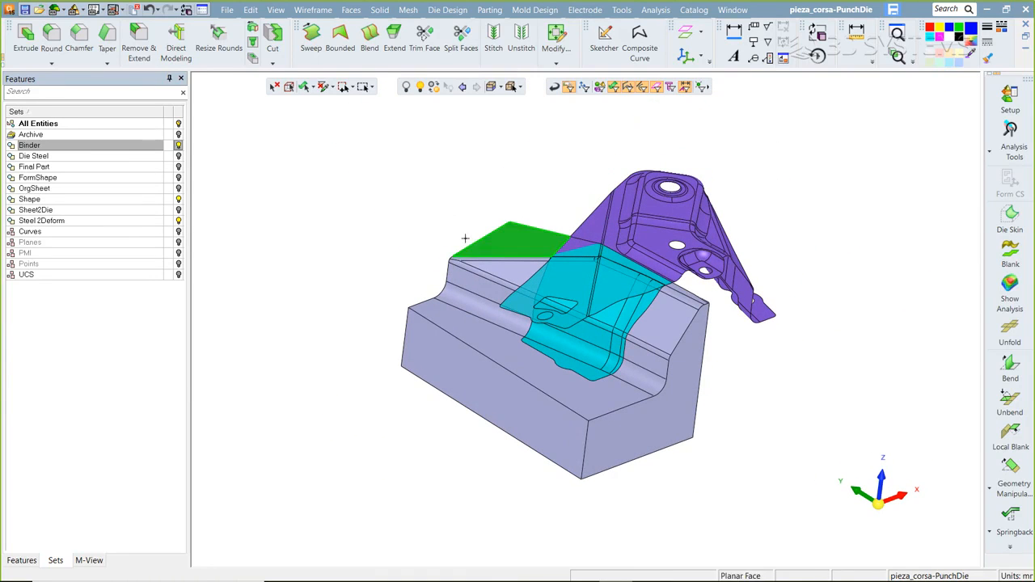
left_click(179, 146)
left_click(179, 199)
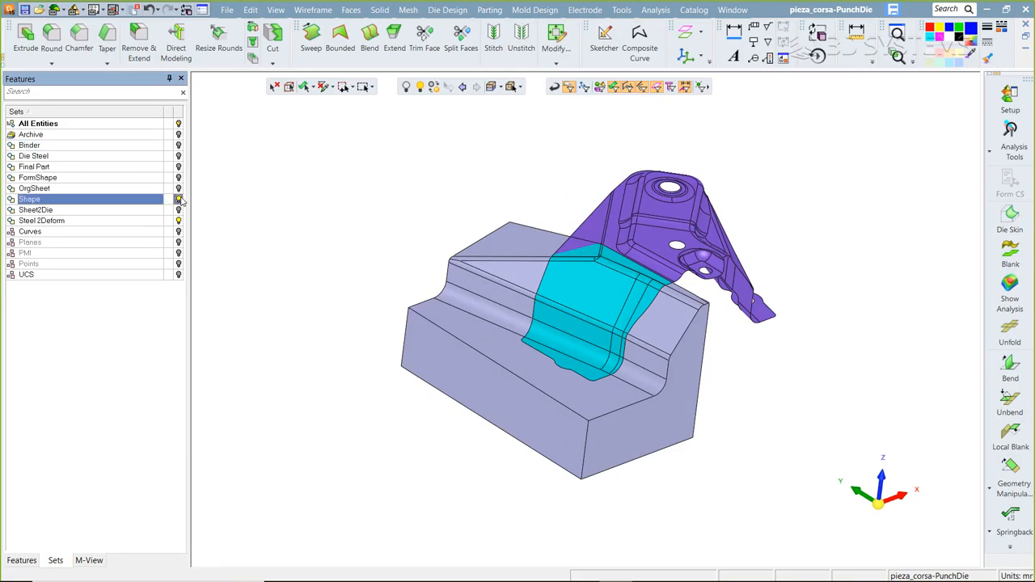
middle_click_drag(369, 185, 347, 211)
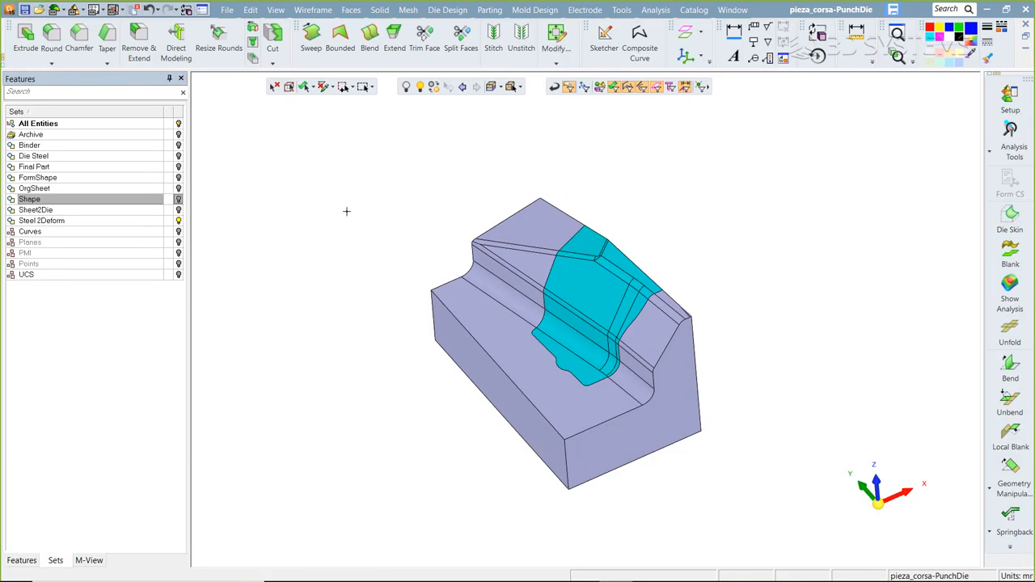
left_click(178, 146)
left_click(179, 145)
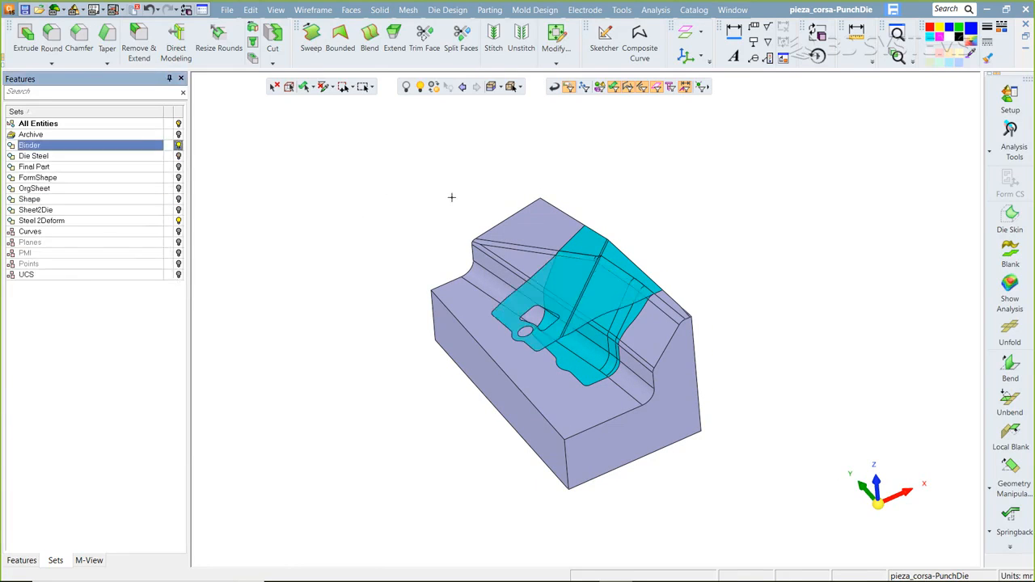
middle_click_drag(451, 196, 456, 191)
scroll(566, 339, "up", 6)
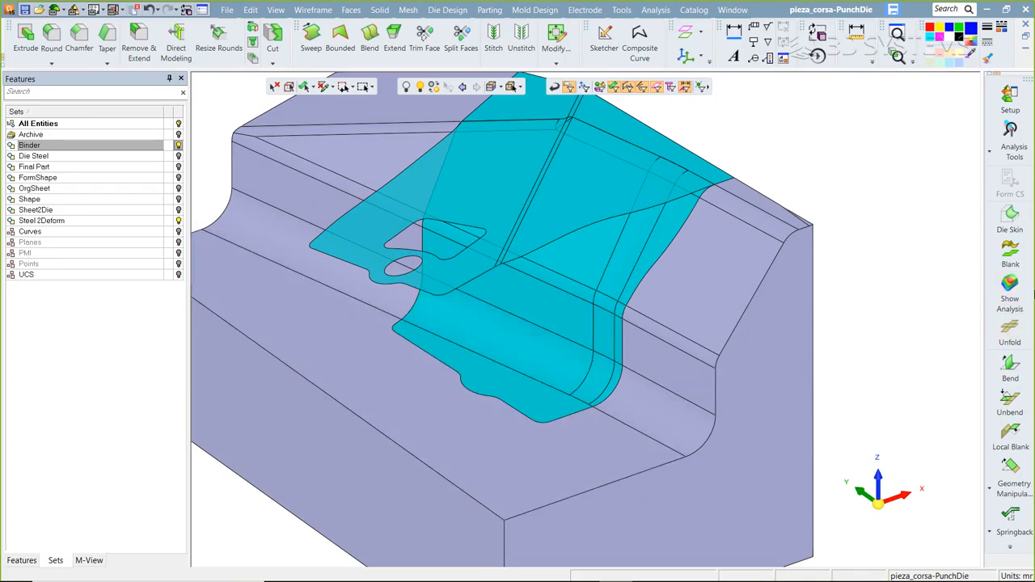
- Open the analysis of the blanked flange and set it to Springback Analysis with Constraint Edges/Points
left_click(1009, 287)
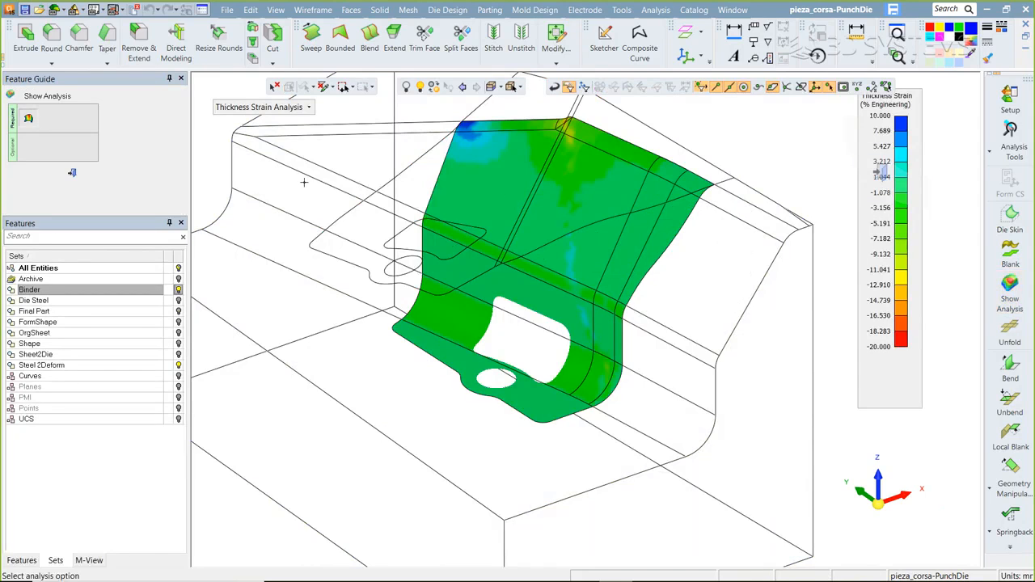
left_click(308, 107)
left_click(279, 159)
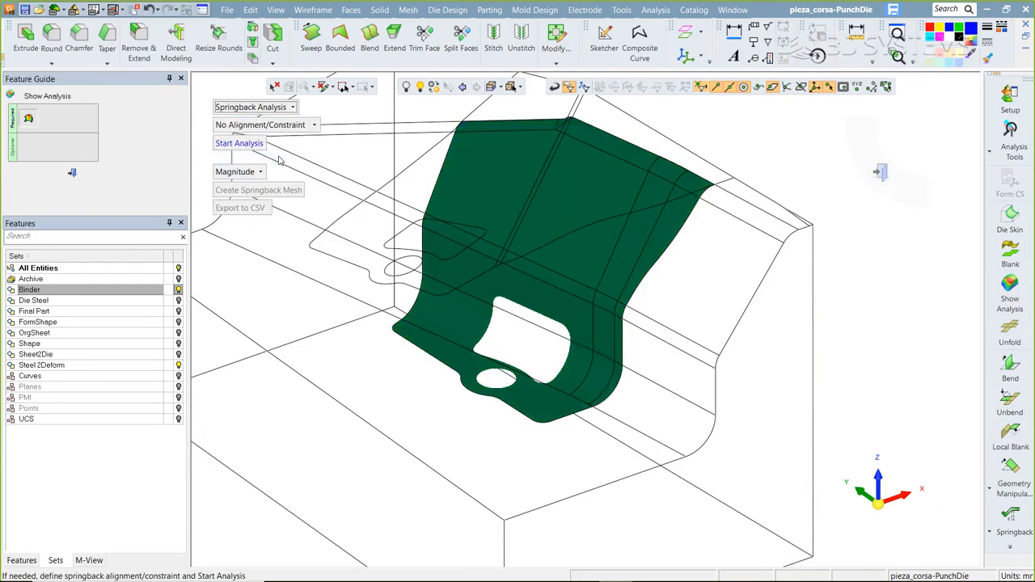
left_click(281, 126)
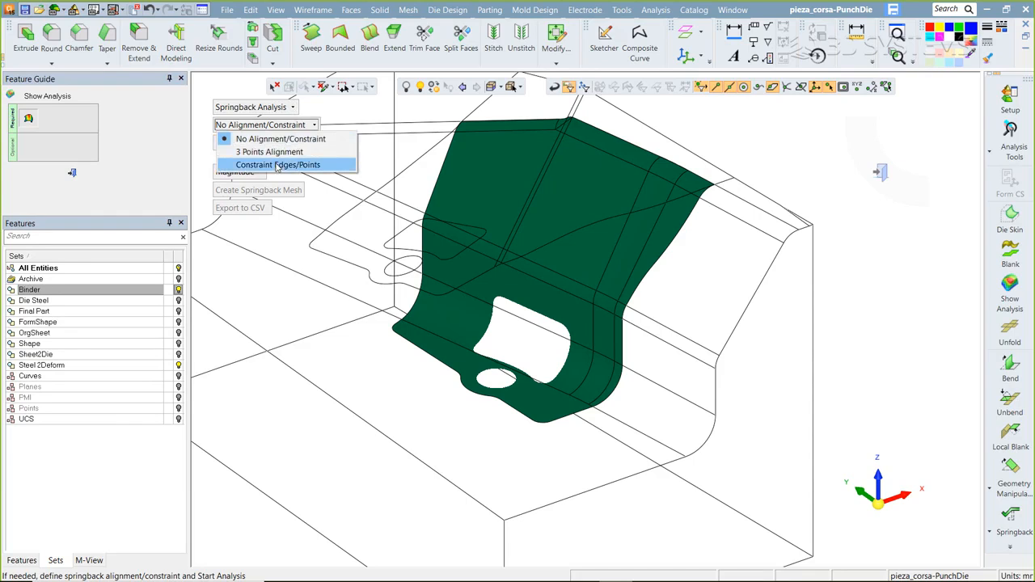
left_click(276, 164)
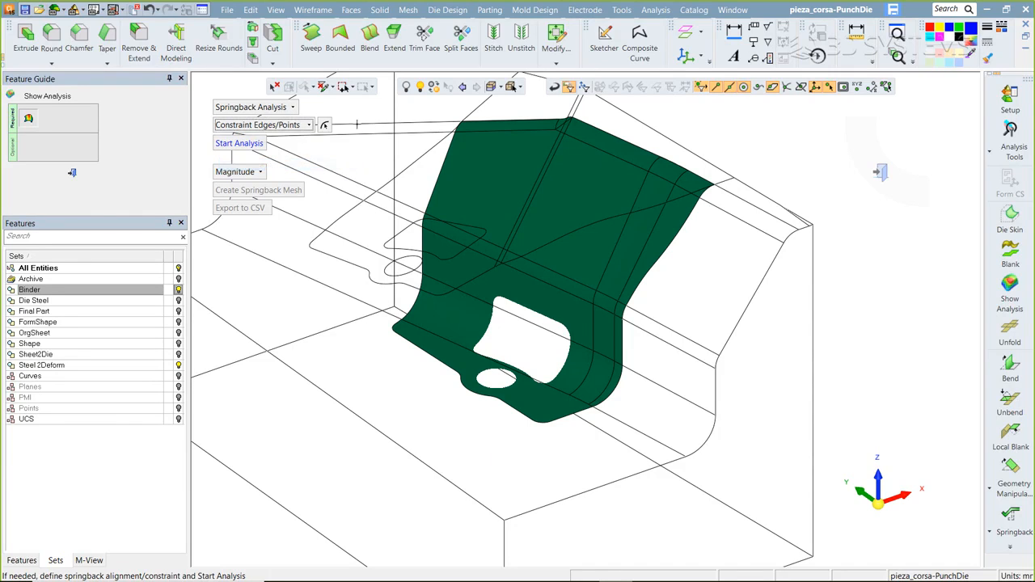
- Pick the flange's upper boundary edges as springback constraints and start the analysis
left_click(325, 126)
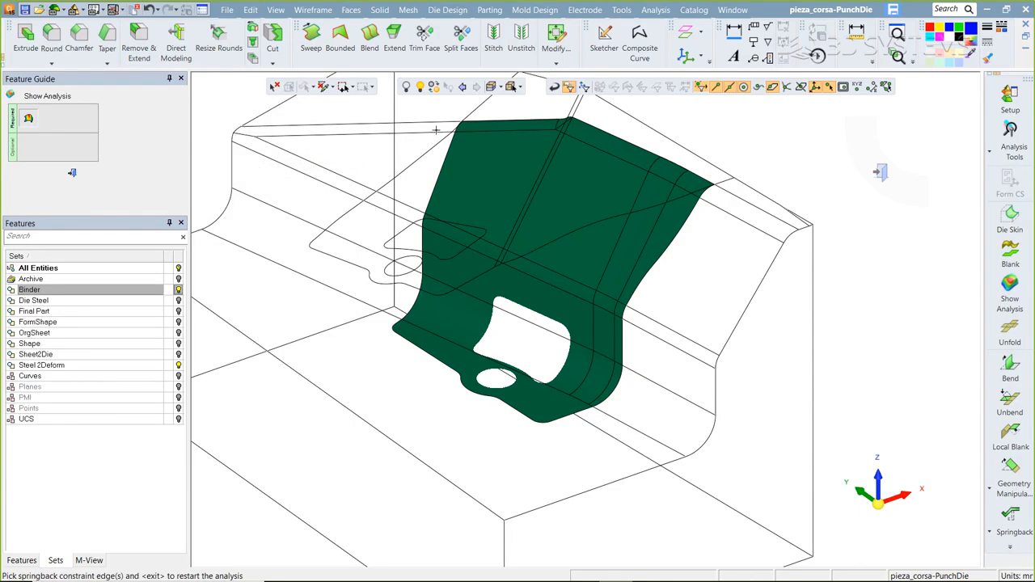
left_click(503, 120)
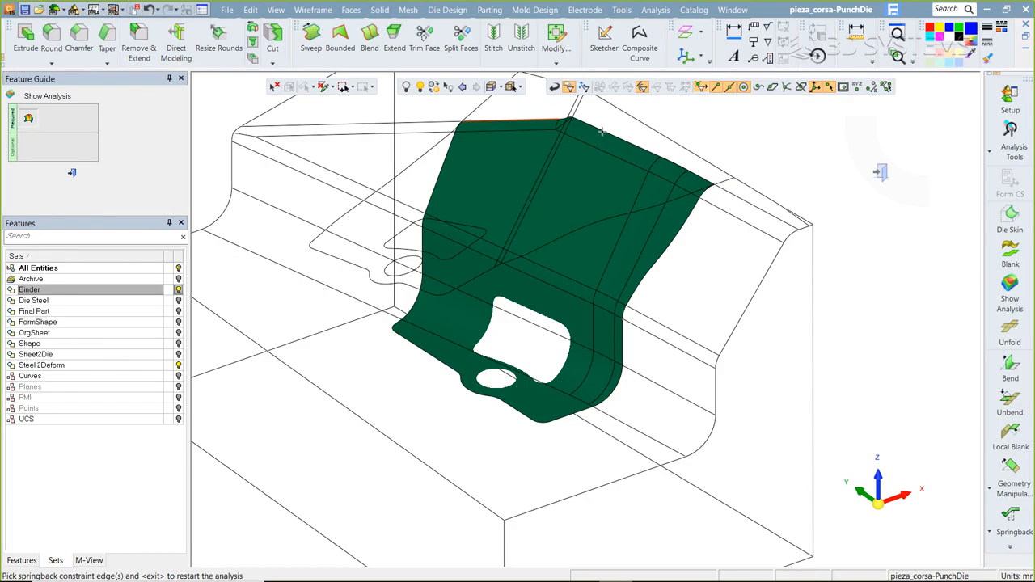
left_click(687, 173)
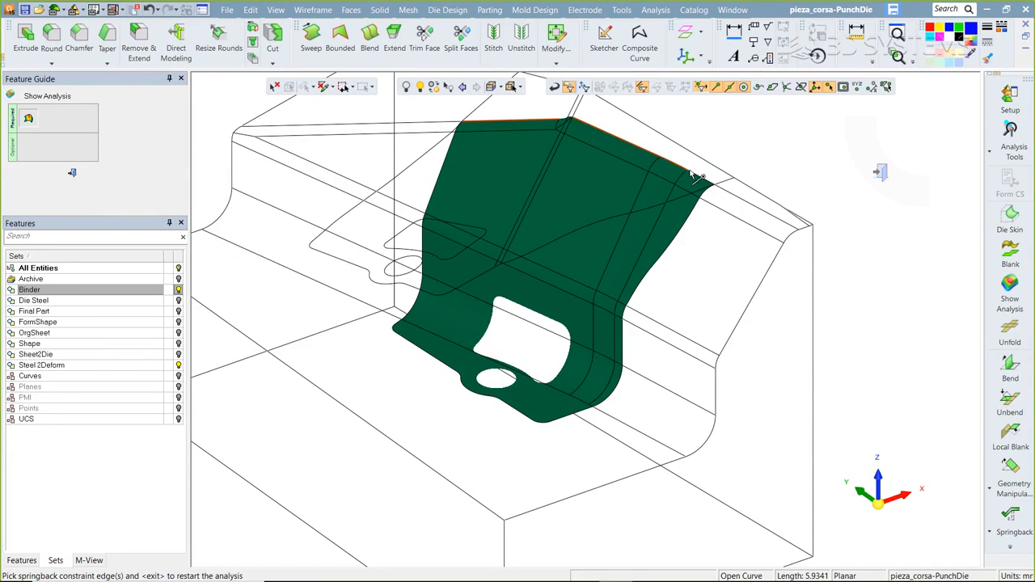
middle_click(649, 228)
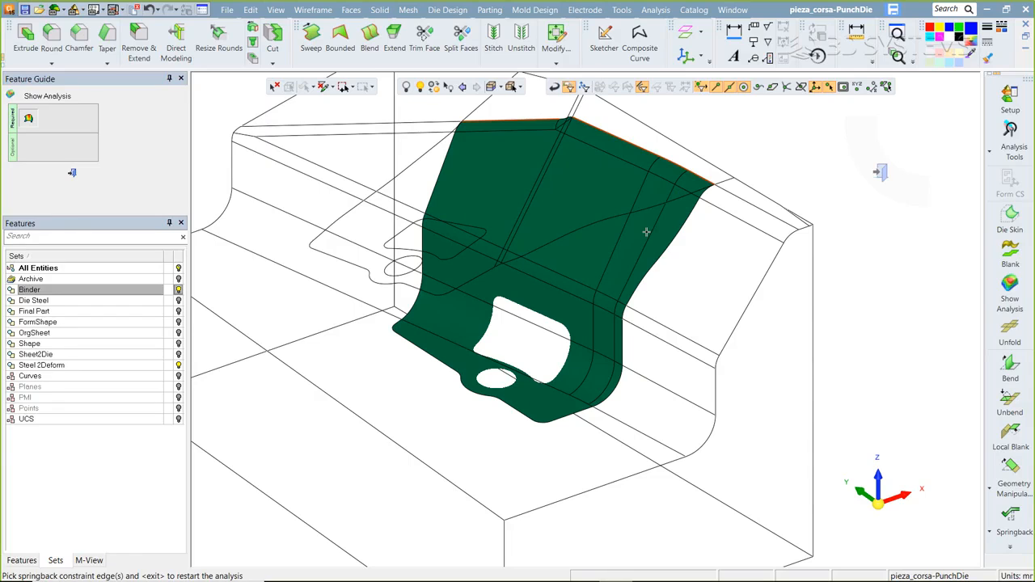
left_click(239, 143)
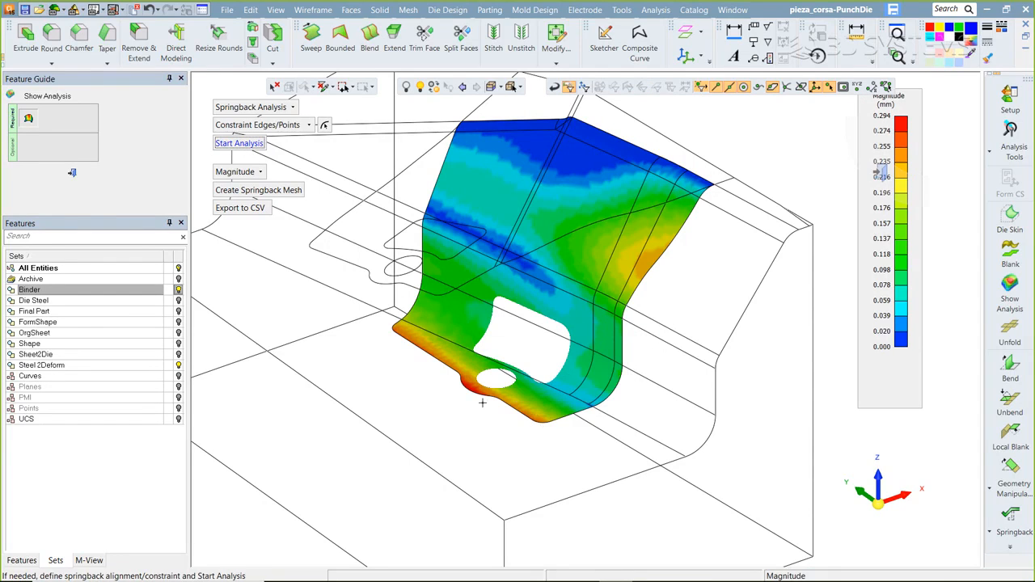
- Display the springback result as Deflection and inspect the values at the flange's lower lip
left_click(259, 171)
left_click(256, 202)
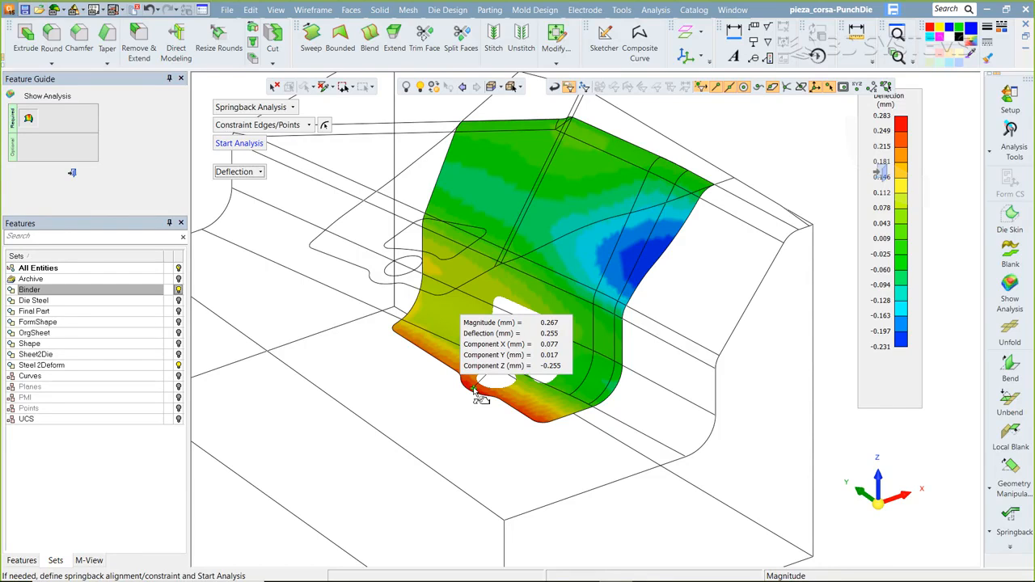
scroll(477, 392, "down", 2)
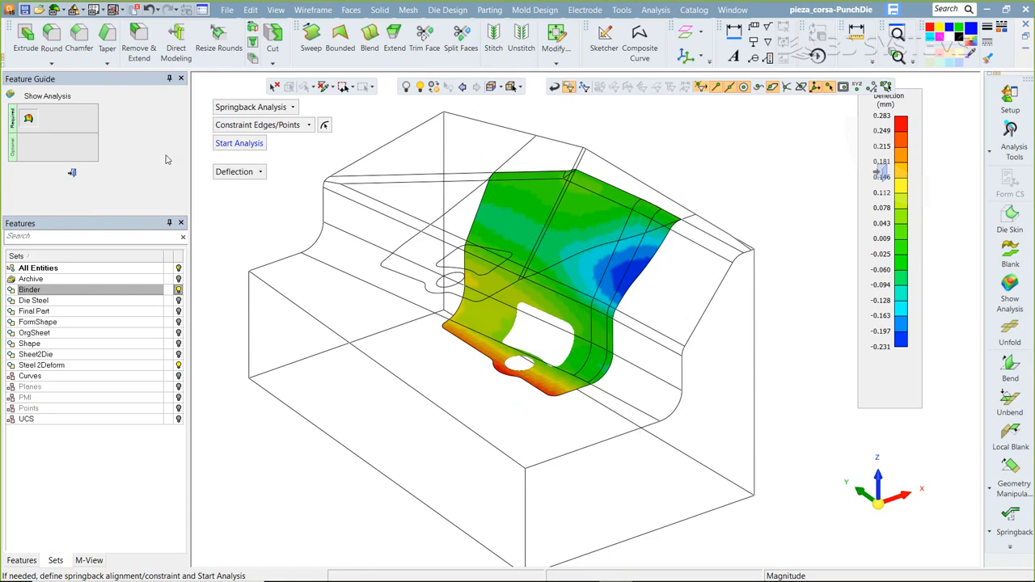
- Set the springback result to Magnitude, create a dummy springback mesh from it, and hide the Binder set
left_click(254, 171)
left_click(248, 186)
left_click(251, 191)
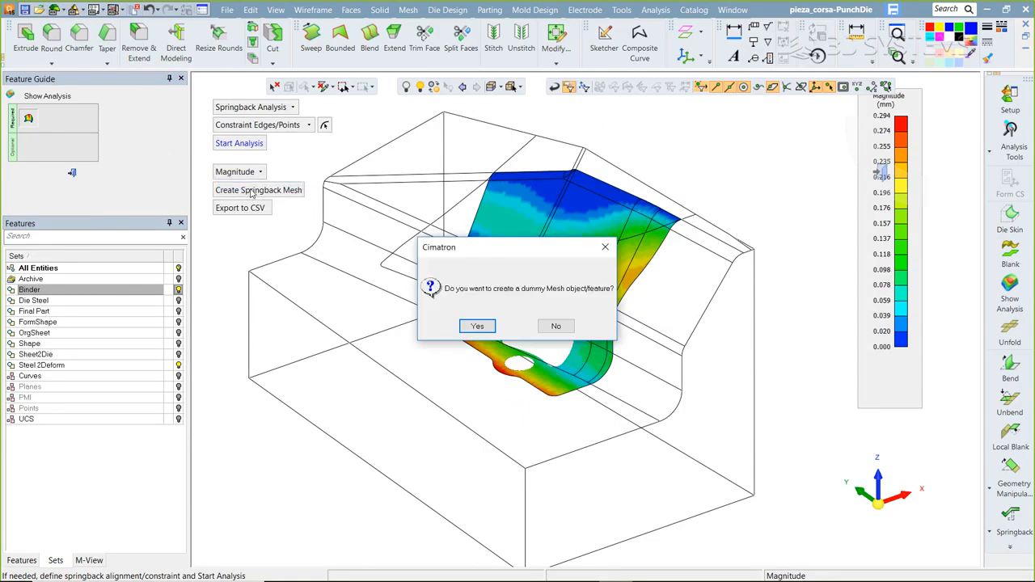
left_click(477, 326)
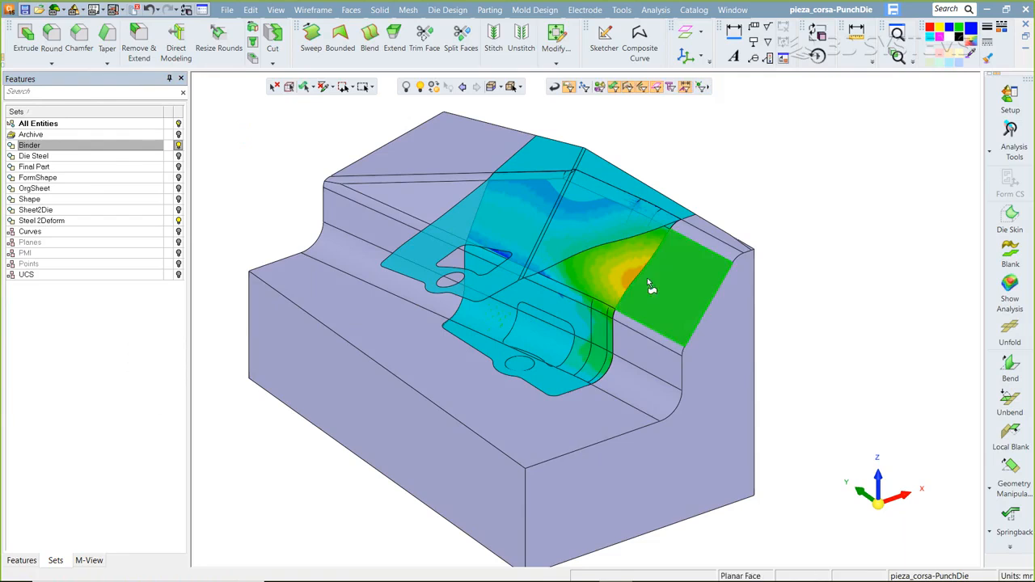
left_click(179, 144)
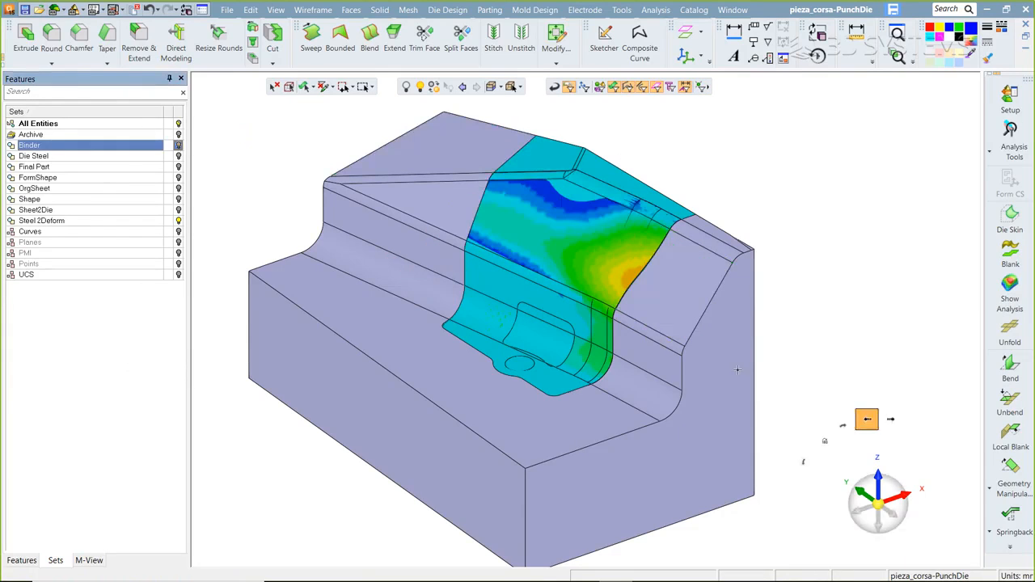
- Preview a dynamic section cut inward from the steel's end face, close it, and examine the springback mesh edge against the steel surface
left_click(708, 343)
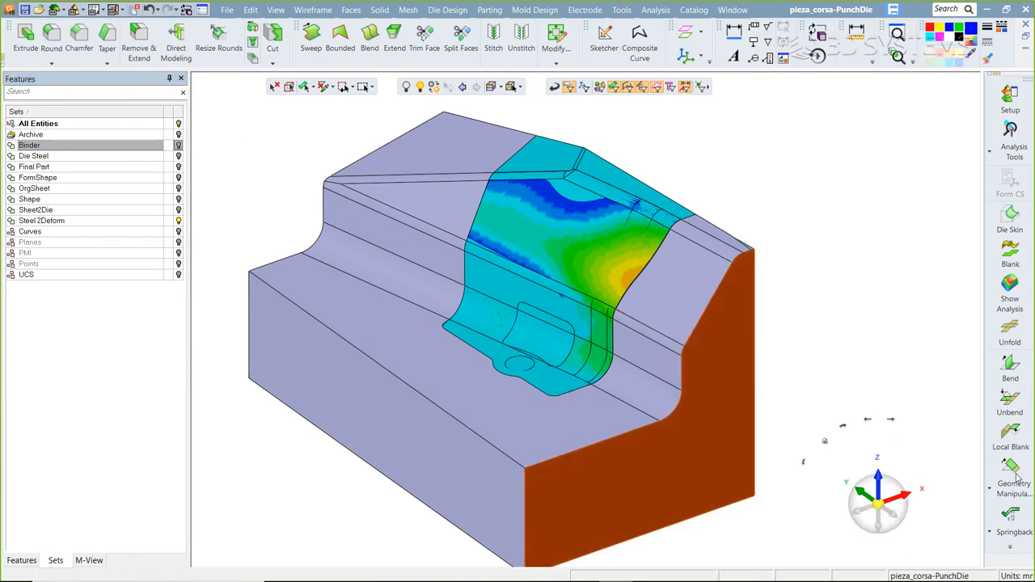
left_click(961, 435)
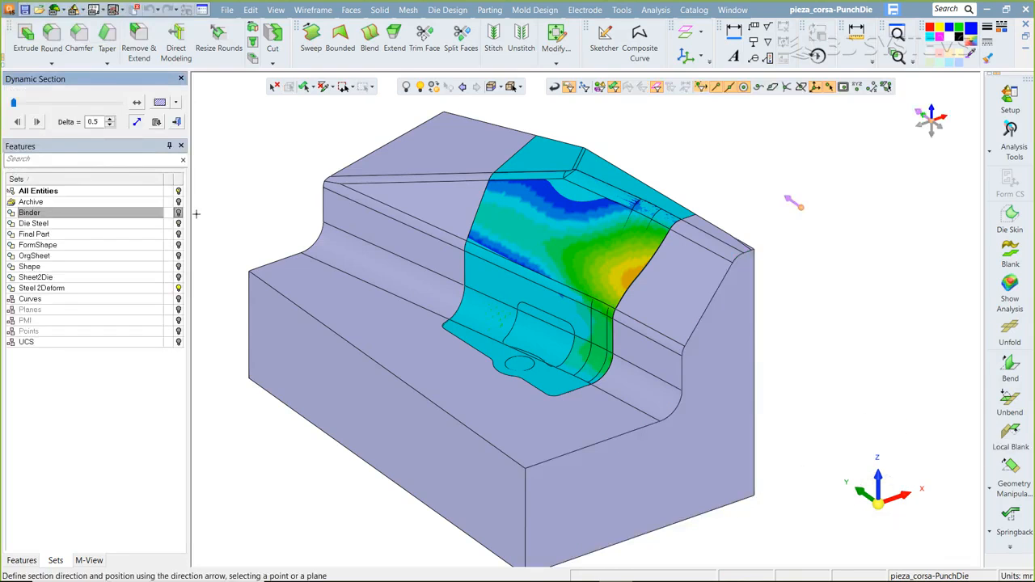
mouse_move(13, 104)
left_mouse_down()
mouse_move(41, 105)
mouse_move(25, 106)
left_mouse_up()
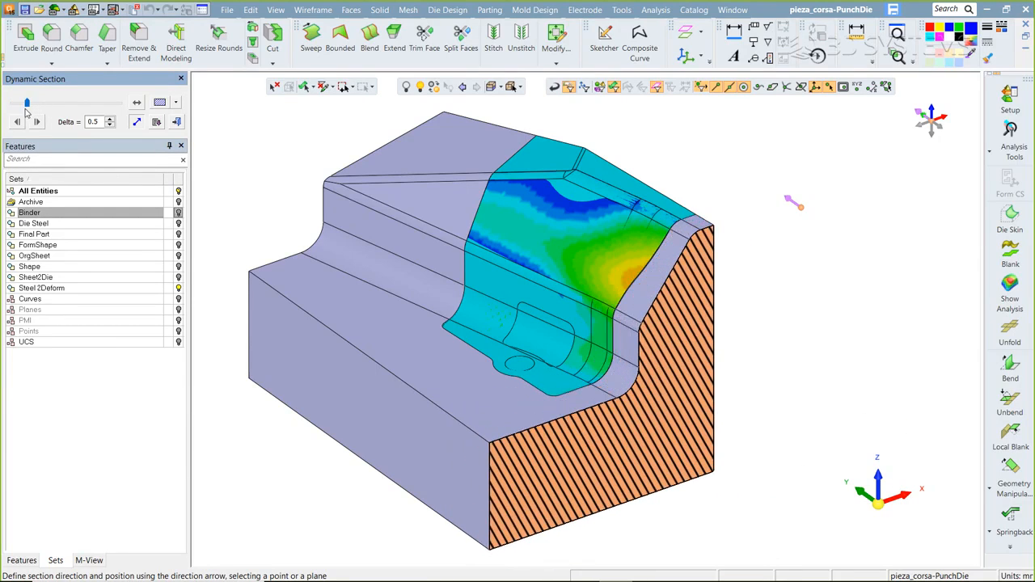
left_click(178, 122)
scroll(657, 236, "up", 5)
middle_click_drag(545, 291, 555, 324)
scroll(630, 351, "up", 1)
scroll(572, 380, "up", 4)
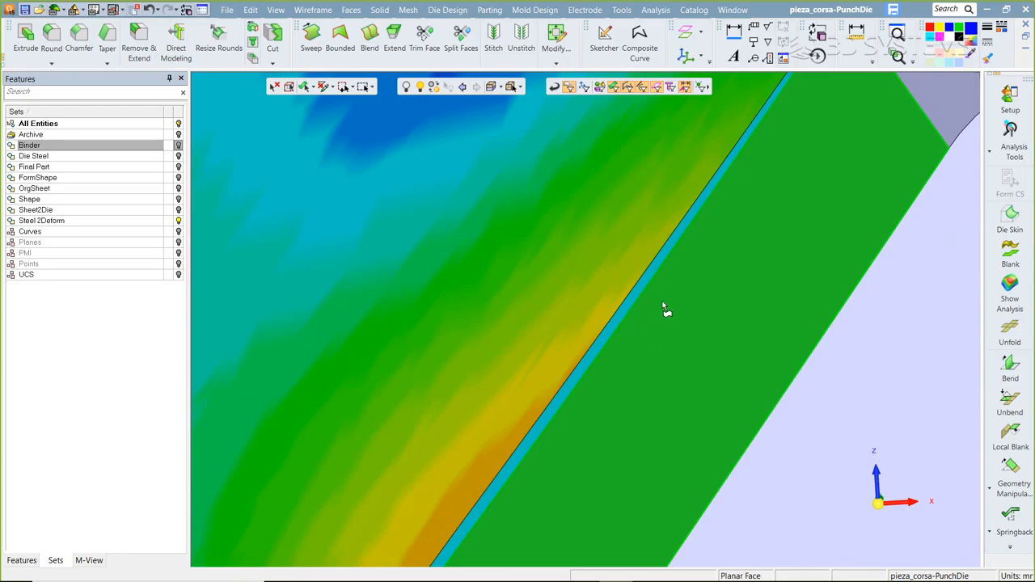
- Start Springback Deform and select the punch die steel as the object to deform
scroll(615, 376, "down", 3)
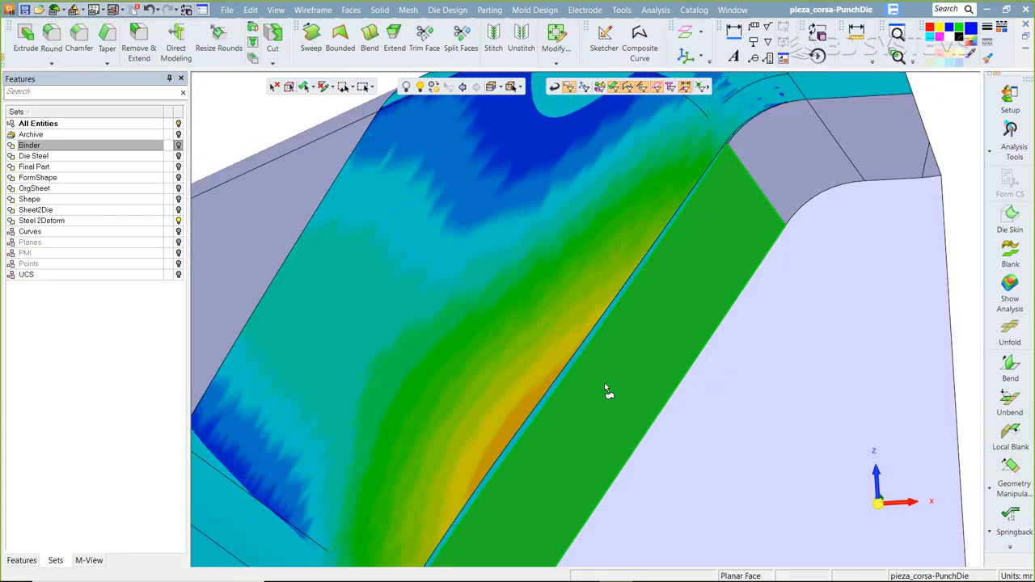
scroll(500, 428, "down", 1)
middle_click_drag(500, 429, 566, 312, "ctrl")
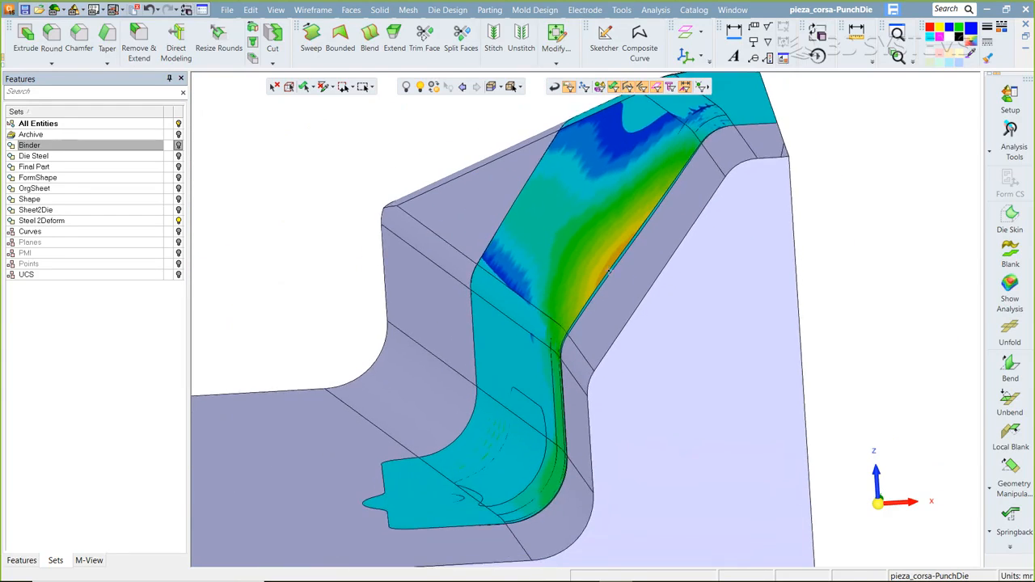
middle_click_drag(402, 494, 511, 388, "ctrl")
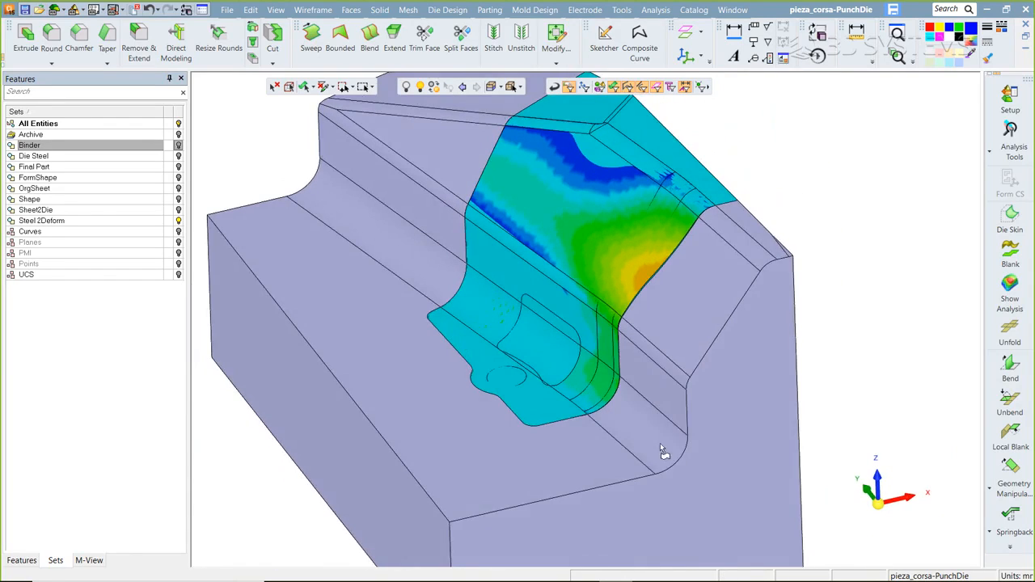
left_click(1010, 519)
left_click(946, 476)
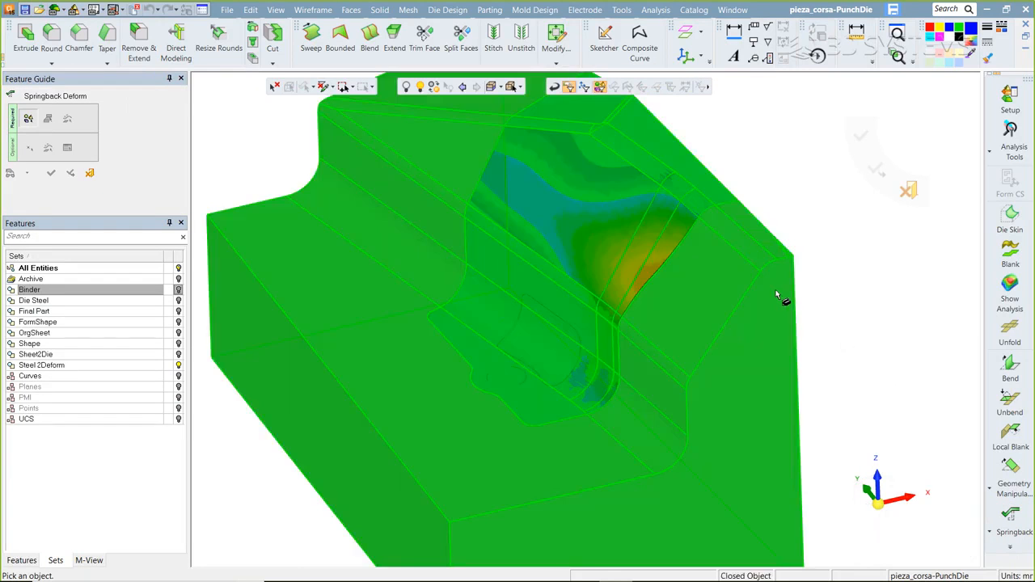
left_click(775, 291)
middle_click(799, 310)
- Import the analysis points into the springback table, analyze them with minimum curvature 3.000, and calculate all deformed target points
left_click(68, 147)
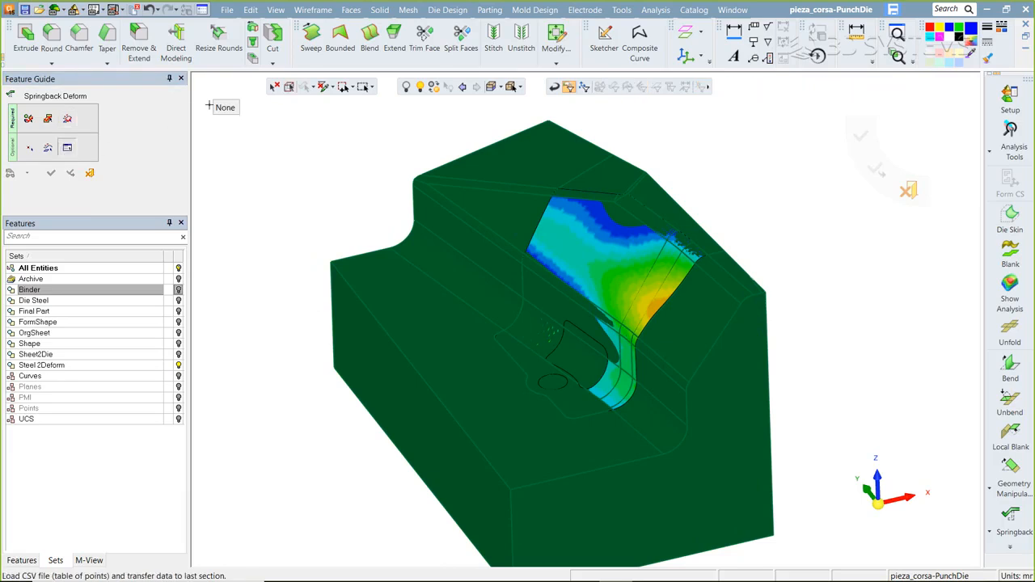
left_click(220, 107)
left_click(307, 133)
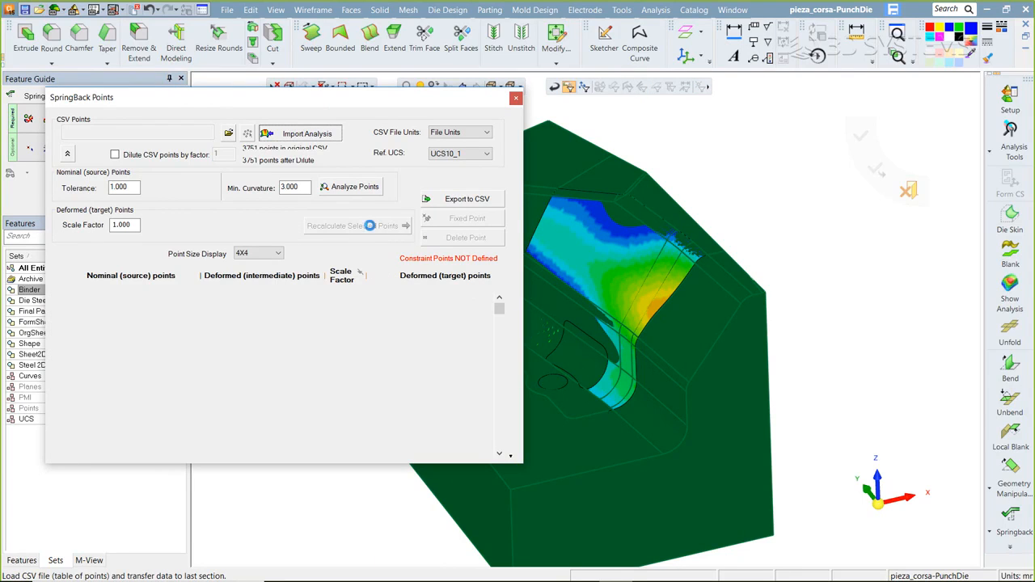
left_click(354, 188)
scroll(563, 194, "up", 3)
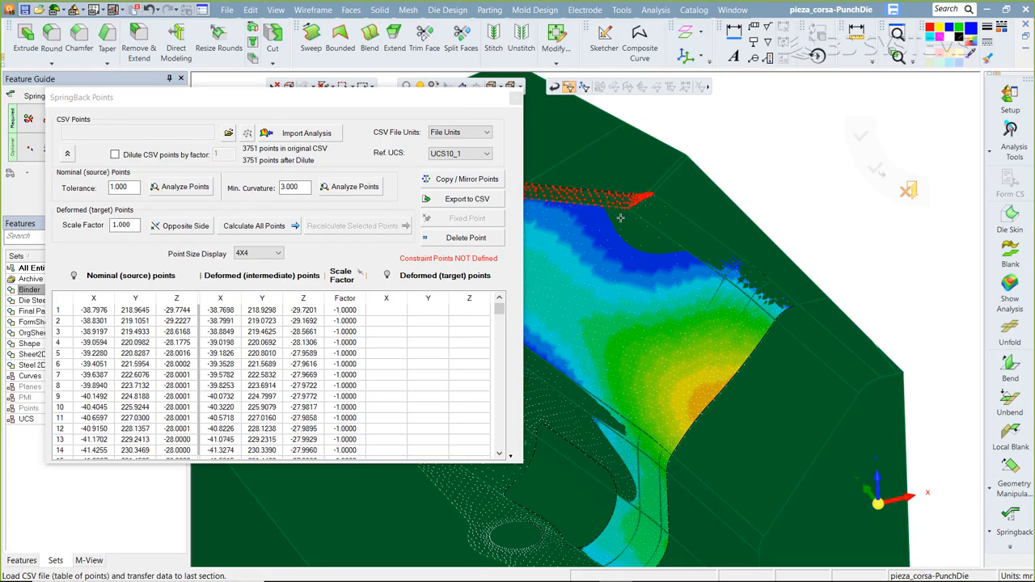
left_click(259, 226)
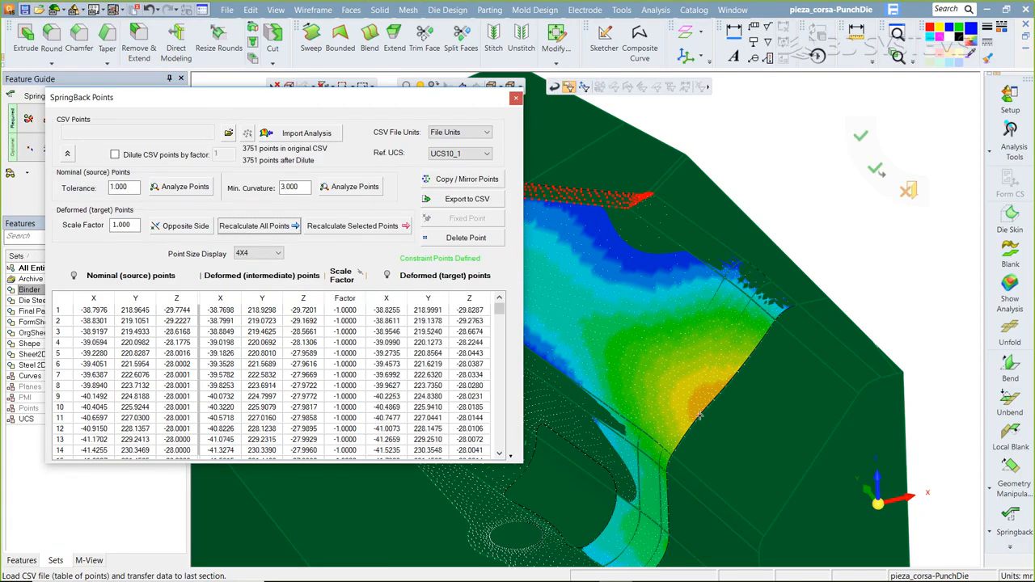
- Select point 7 in the springback table, examine its source and target positions on the steel, and close the table
middle_click_drag(765, 380, 941, 340, "ctrl")
left_click(364, 375)
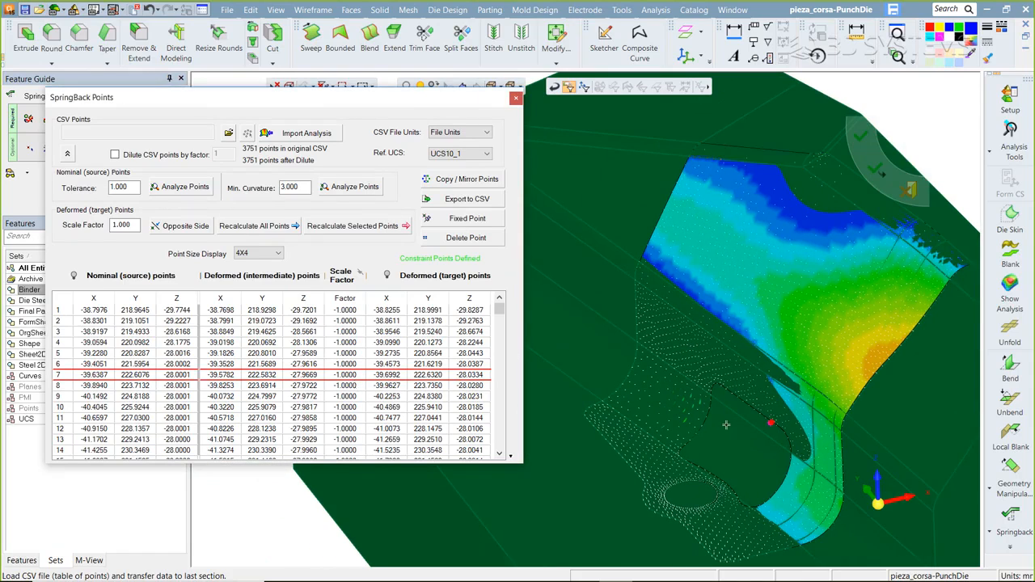
scroll(712, 416, "up", 10)
scroll(715, 353, "down", 3)
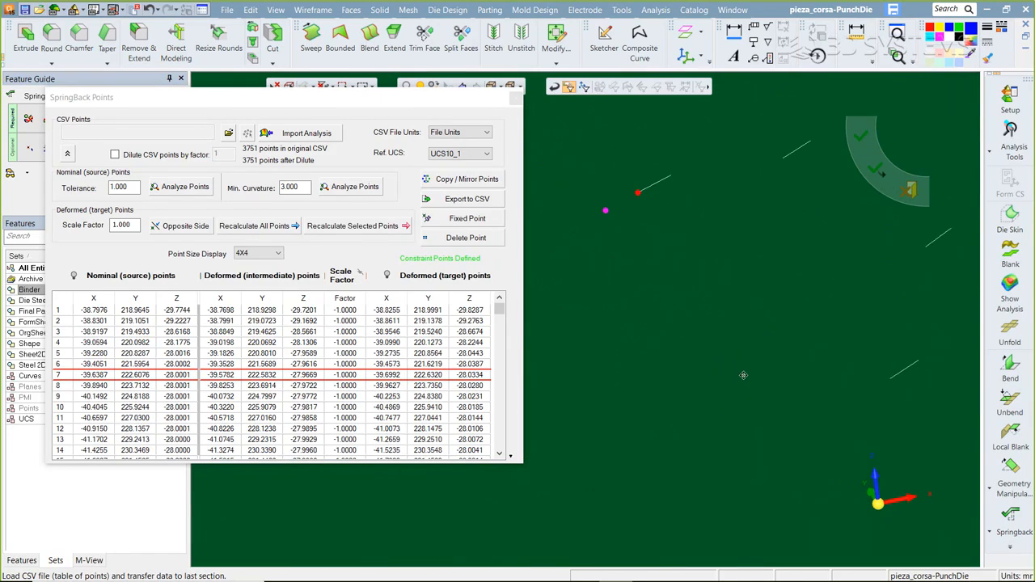
scroll(608, 237, "down", 5)
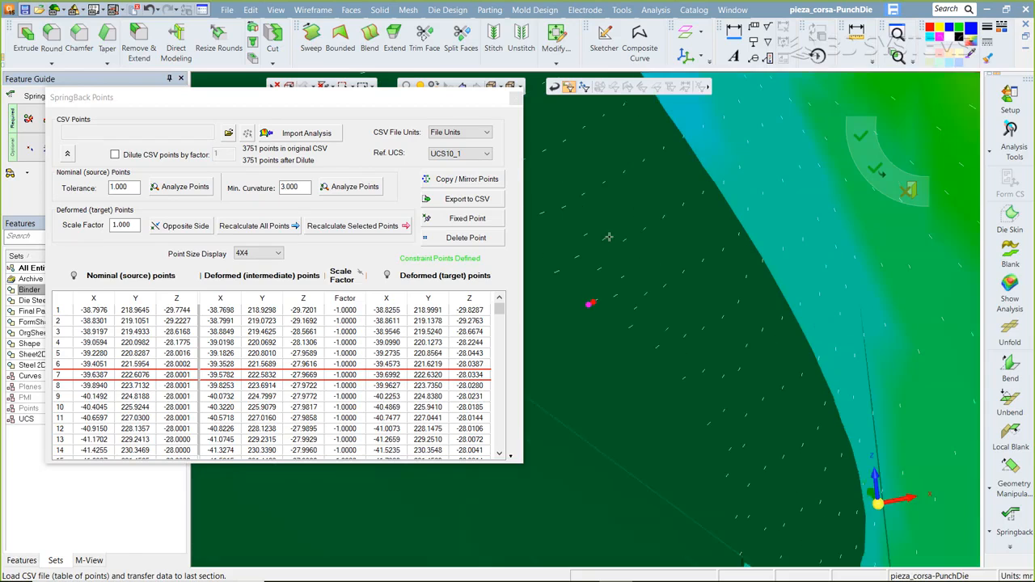
left_click(510, 99)
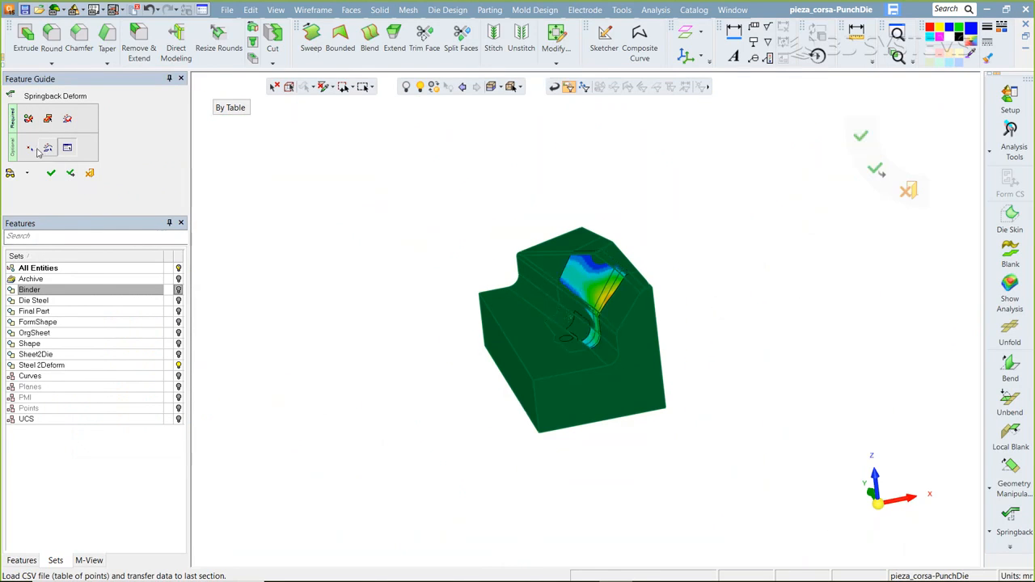
- Pick the midpoints of the steel block's outer edges, on every side, as deformation points with 0.0000 offset
scroll(488, 393, "up", 3)
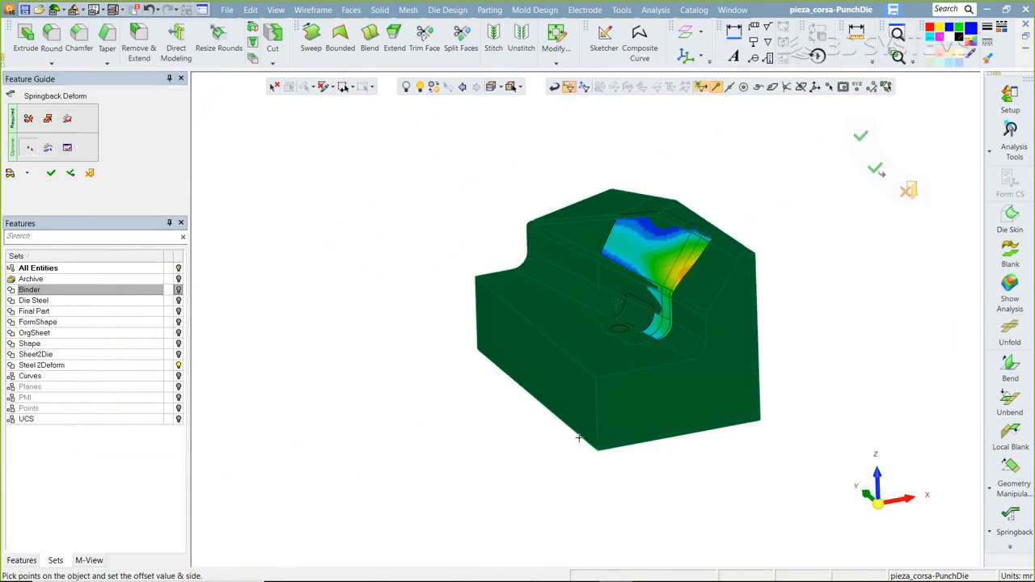
left_click(729, 87)
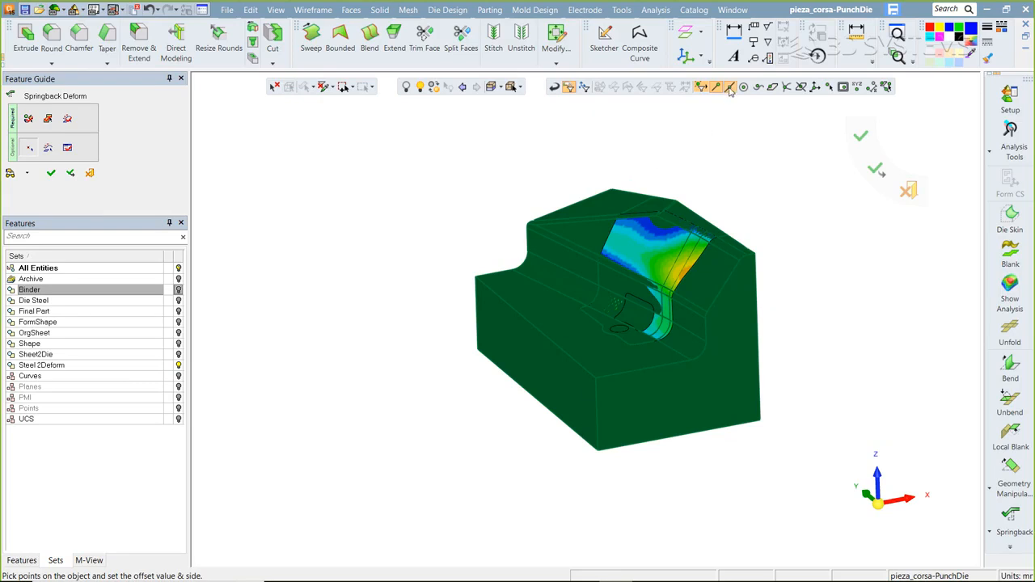
left_click(599, 458)
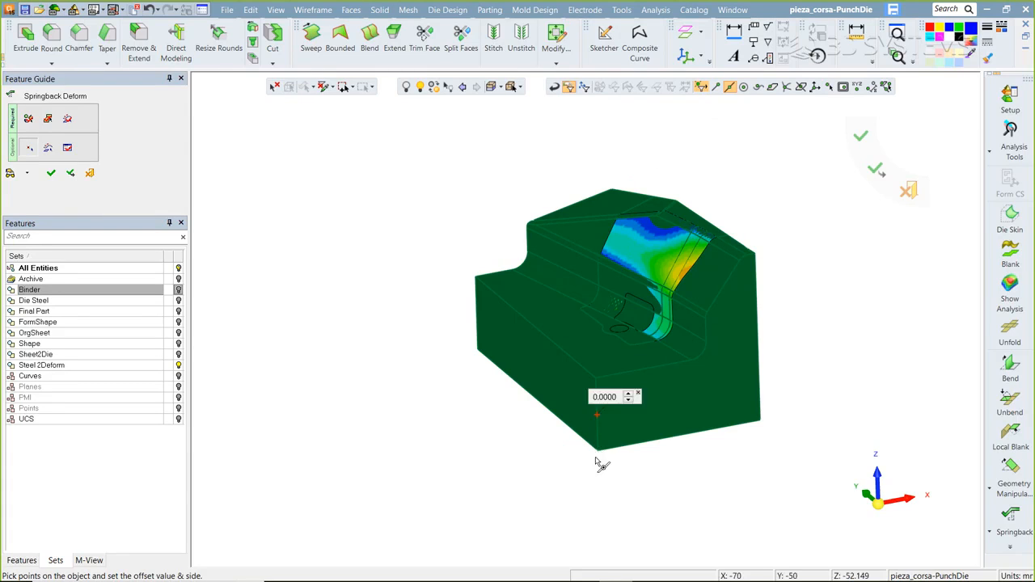
left_click(679, 435)
left_click(537, 400)
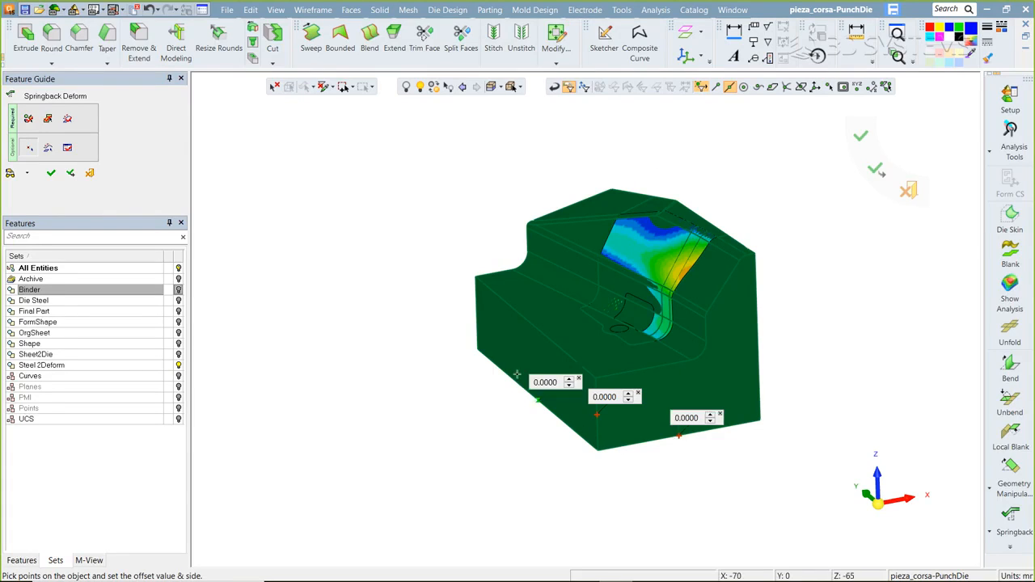
left_click(476, 313)
left_click(762, 339)
mouse_move(762, 340)
middle_mouse_down()
mouse_move(390, 443)
mouse_move(538, 372)
mouse_move(599, 438)
middle_mouse_up()
left_click(570, 406)
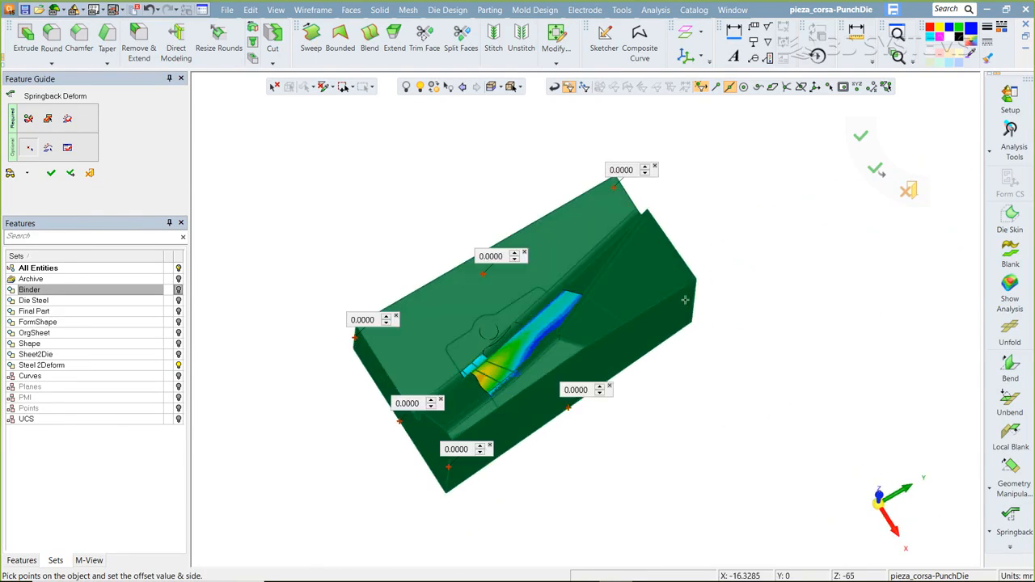
left_click(693, 296)
left_click(673, 246)
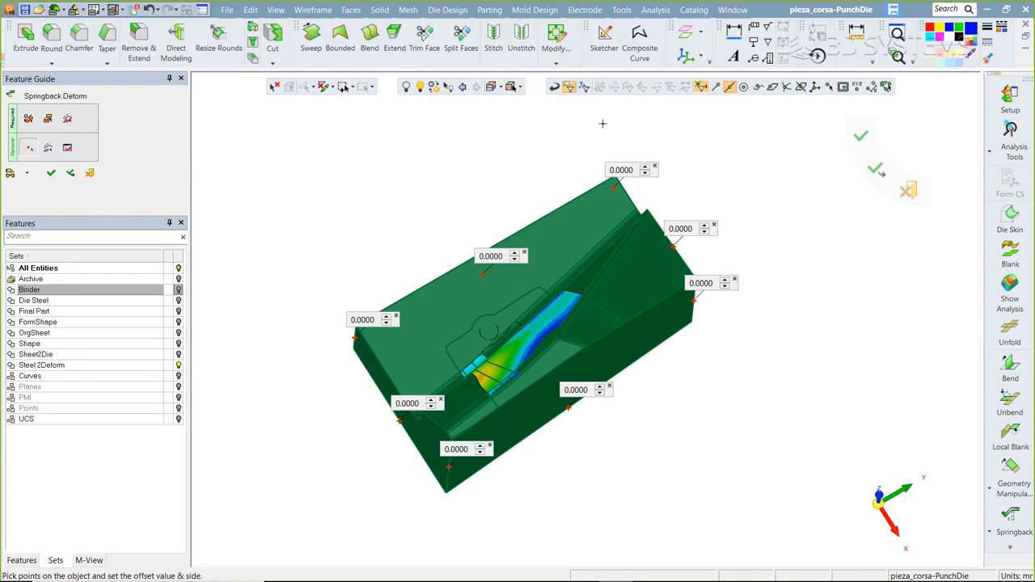
- Add deformation points with 0.0000 offset at the edge endpoints along the steel's upper ridge above the flange
left_click(716, 87)
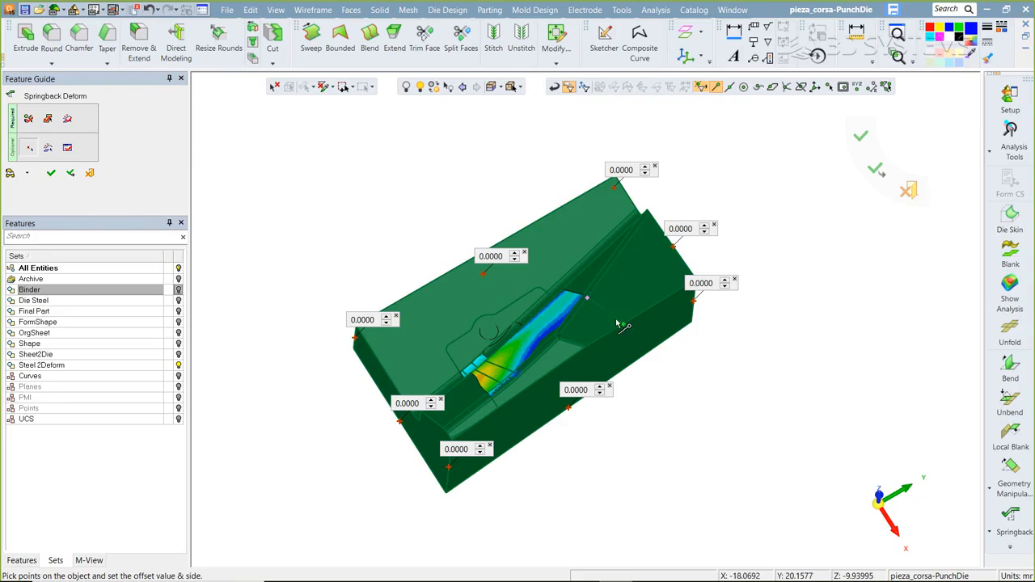
left_click(620, 325)
left_click(584, 348)
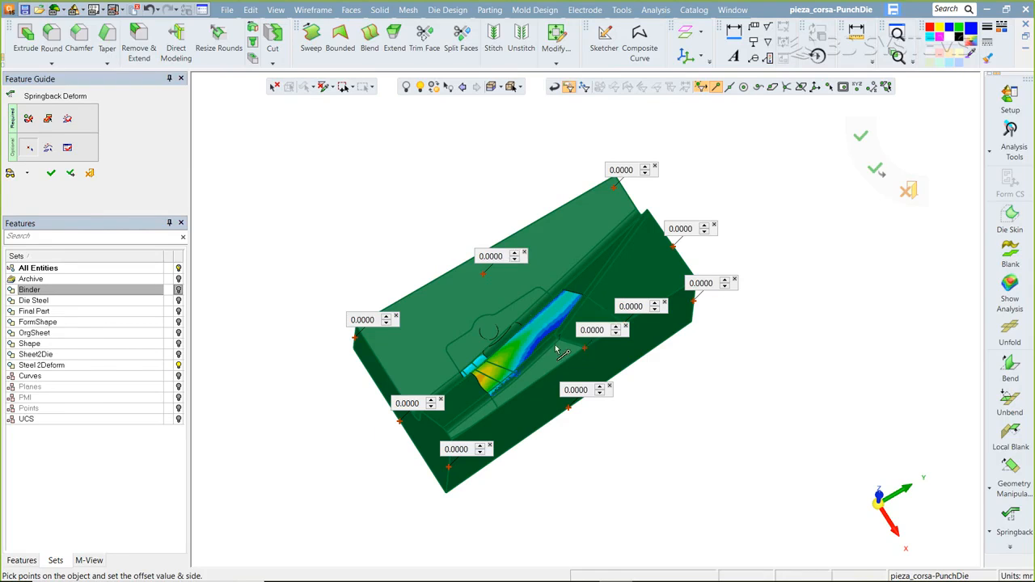
left_click(559, 340)
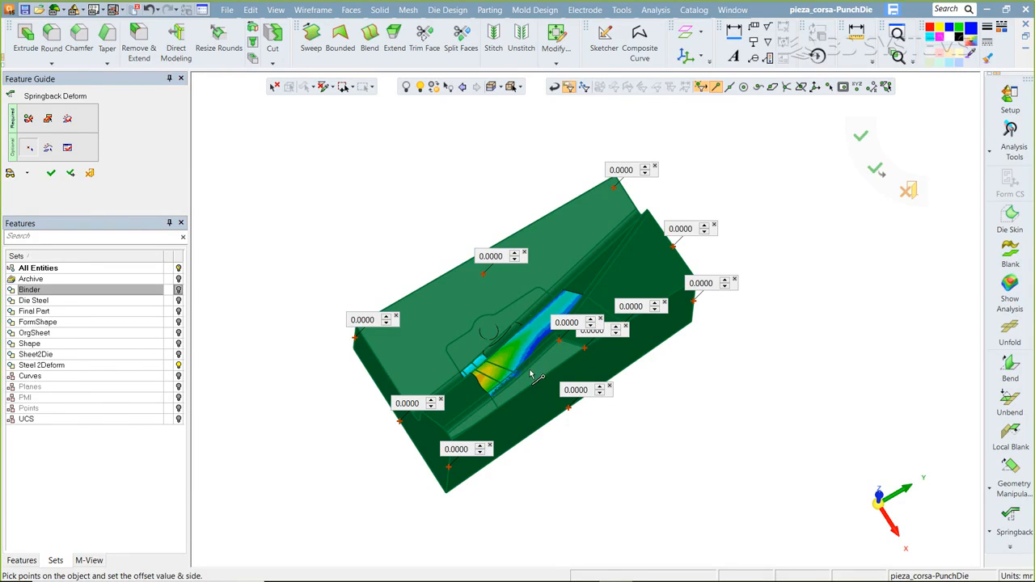
left_click(520, 377)
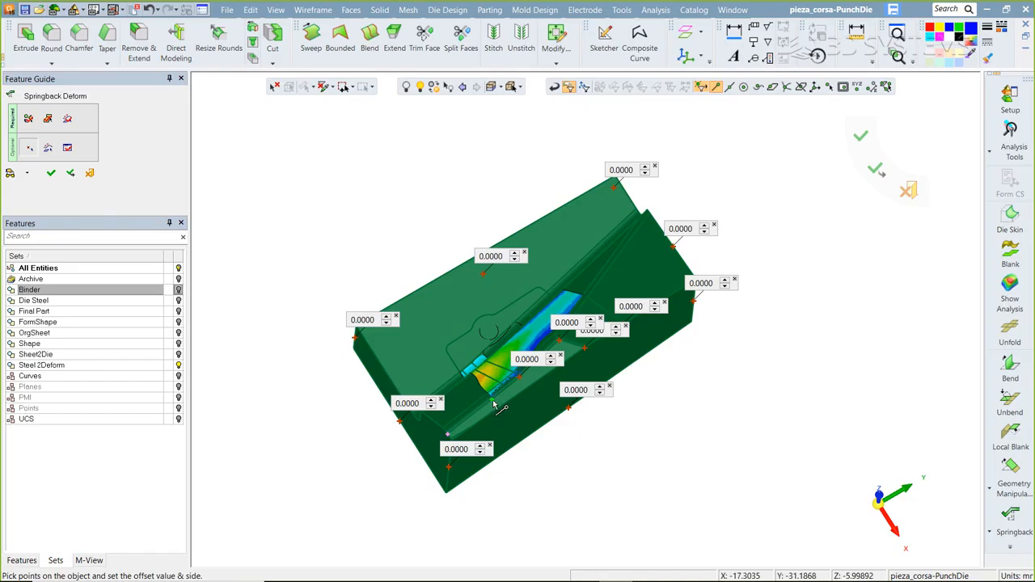
left_click(492, 401)
left_click(498, 408)
- Add the four bottom corners of the steel block as zero-offset points and apply the springback deformation
middle_click_drag(498, 409, 522, 352)
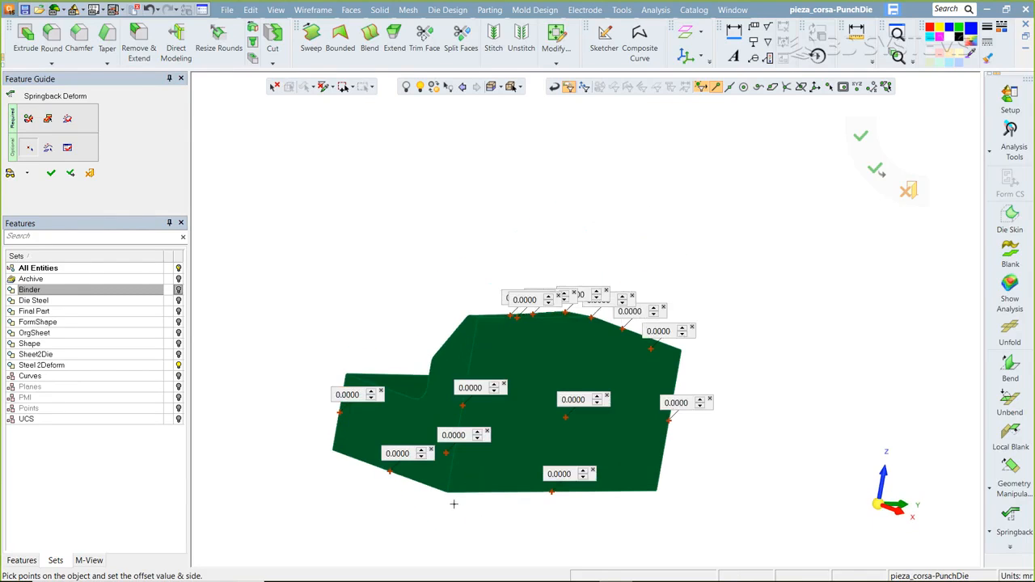
left_click(447, 492)
left_click(332, 449)
middle_click_drag(427, 449, 623, 474)
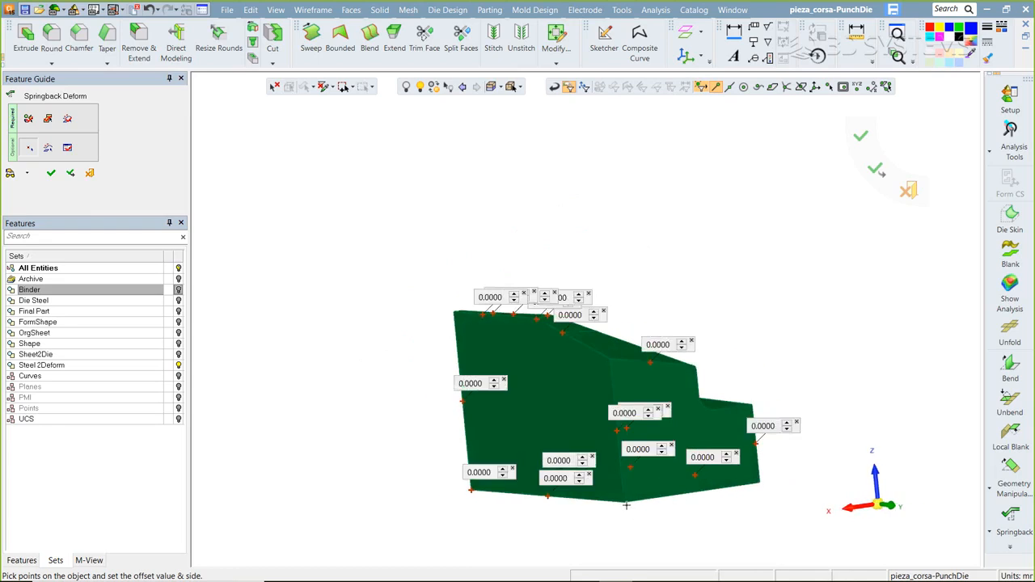
left_click(624, 503)
left_click(760, 482)
middle_click_drag(613, 356, 584, 266)
scroll(585, 267, "up", 5)
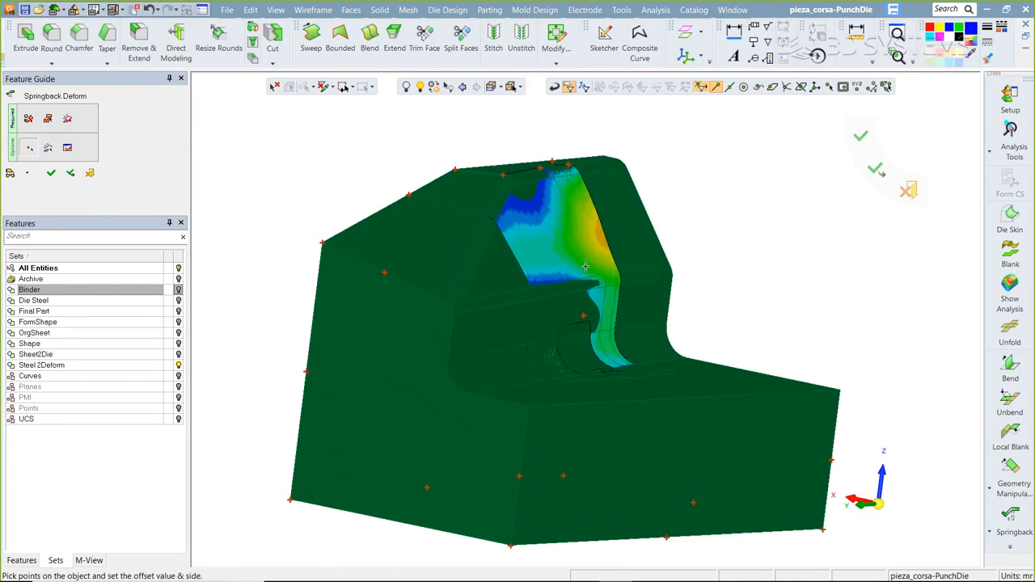
middle_click(771, 268)
left_click(771, 268)
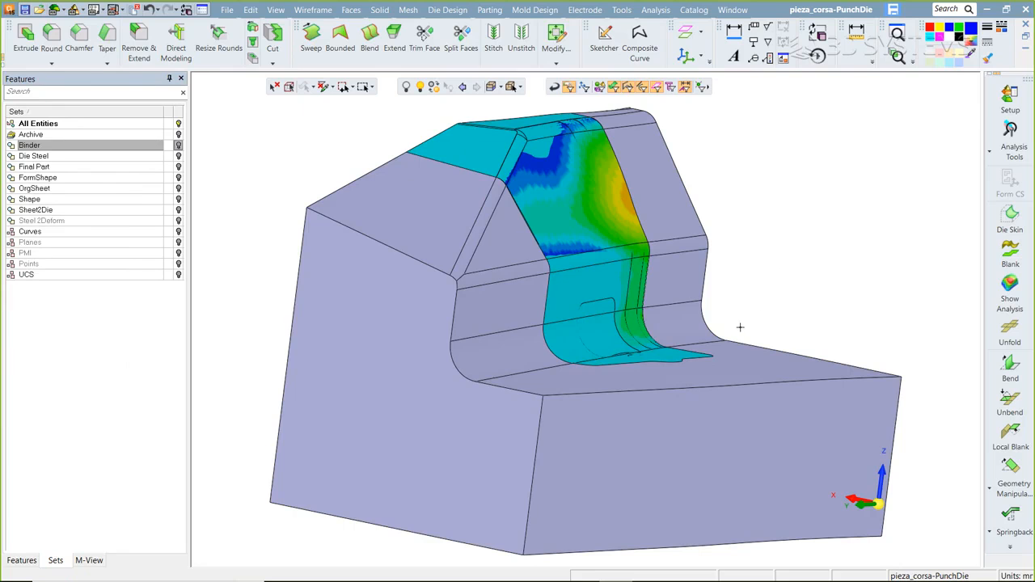
- Hide the colored springback mesh and show the Final Part set over the deformed steel
middle_click_drag(740, 327, 568, 314)
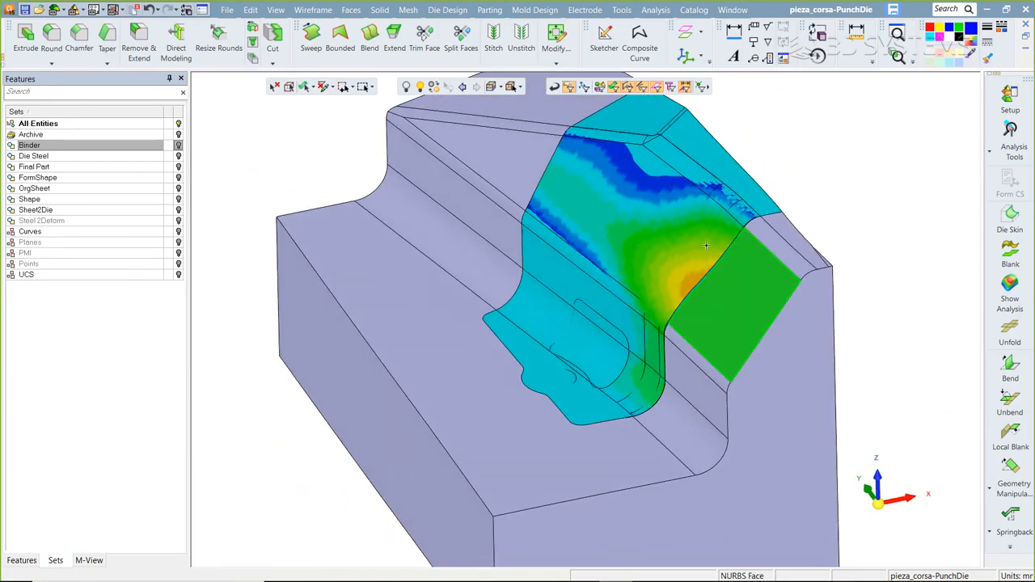
left_click(406, 88)
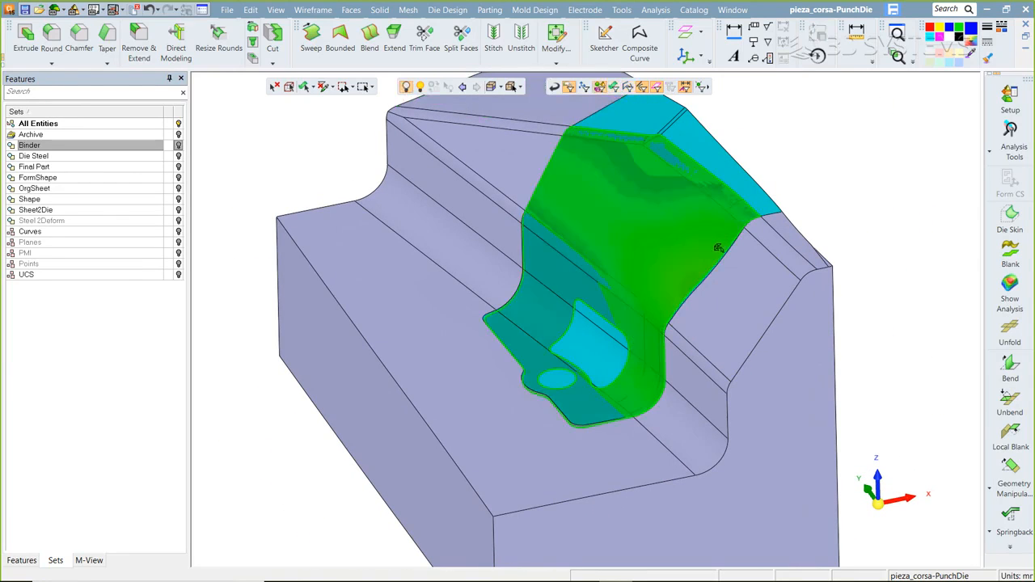
middle_click(880, 158)
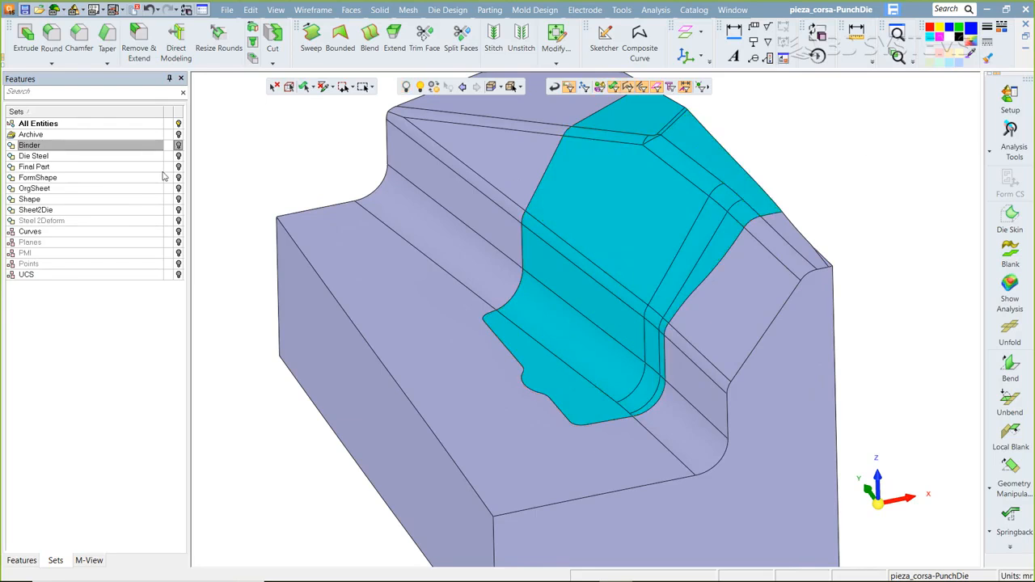
left_click(179, 167)
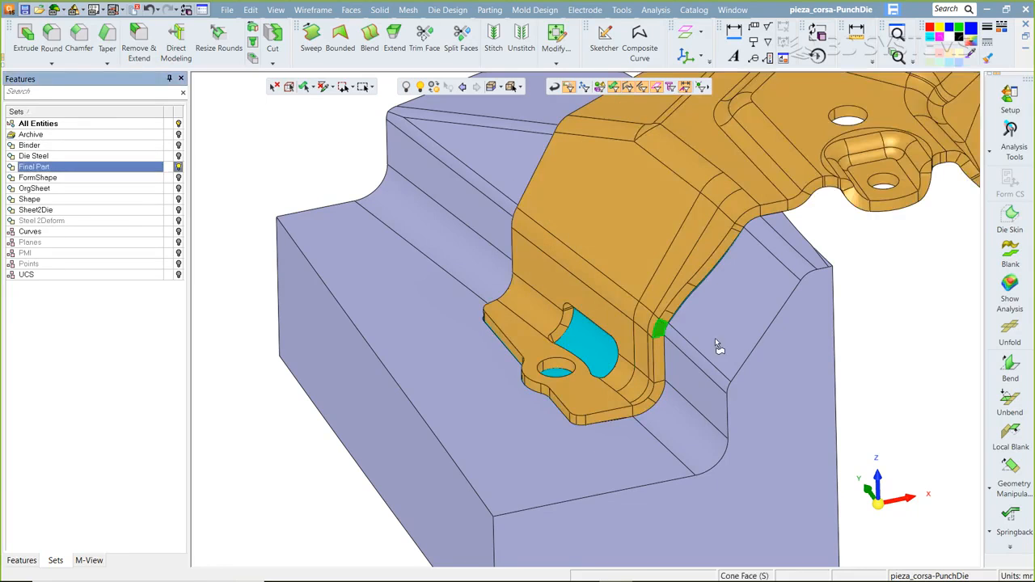
- Create a dynamic section from the steel's end face, give it a solid fill, and move the cut inward through the flange
left_click(814, 359)
left_click(961, 437)
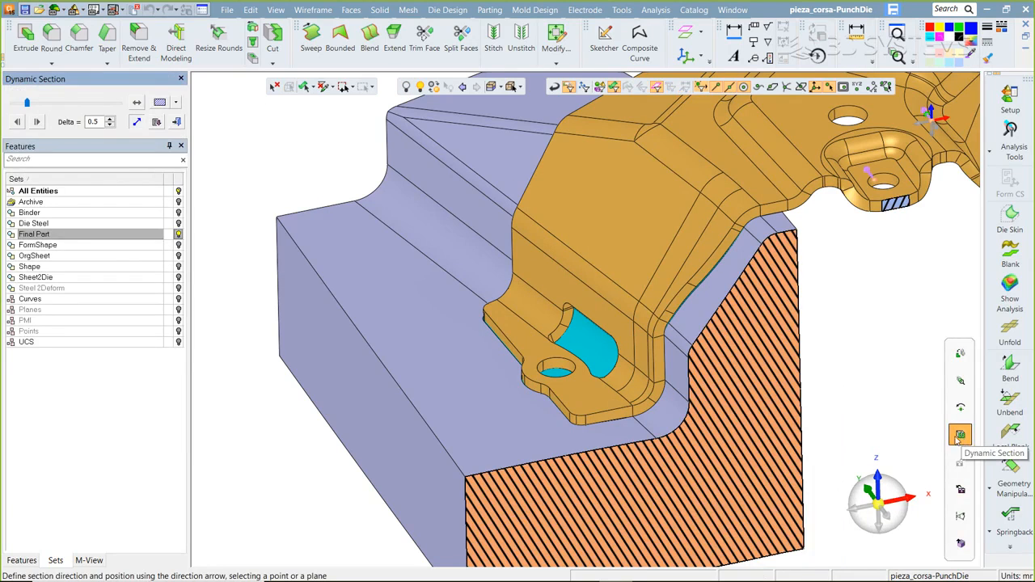
left_click(161, 105)
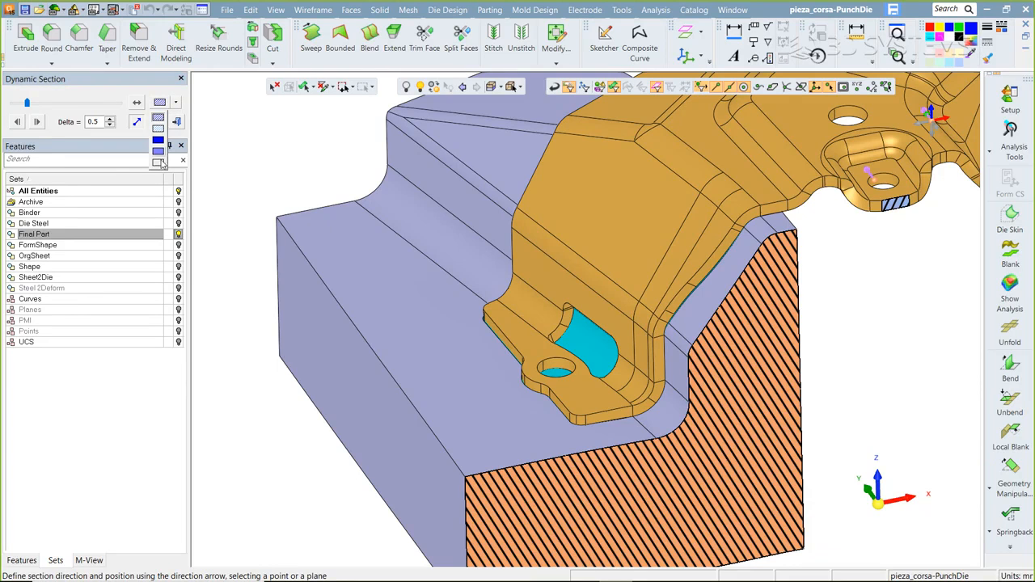
left_click(166, 144)
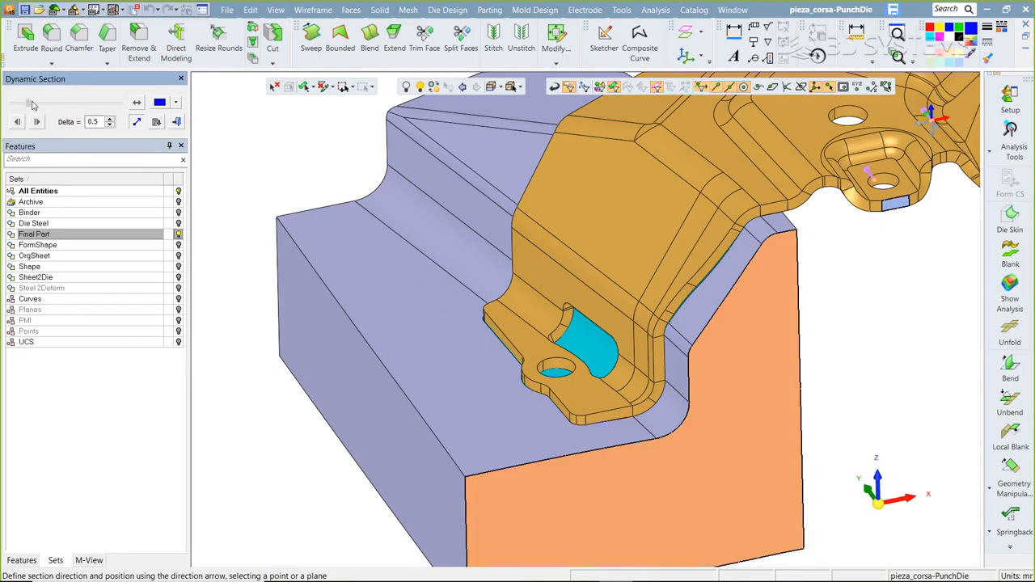
left_click_drag(26, 103, 42, 103)
- Examine the deviation between the final part's profile and the deformed steel surface along the sectioned lower lip and flange wall
middle_click_drag(625, 277, 603, 275)
scroll(573, 387, "up", 6)
middle_click_drag(555, 406, 487, 311)
middle_click_drag(442, 338, 587, 347, "ctrl")
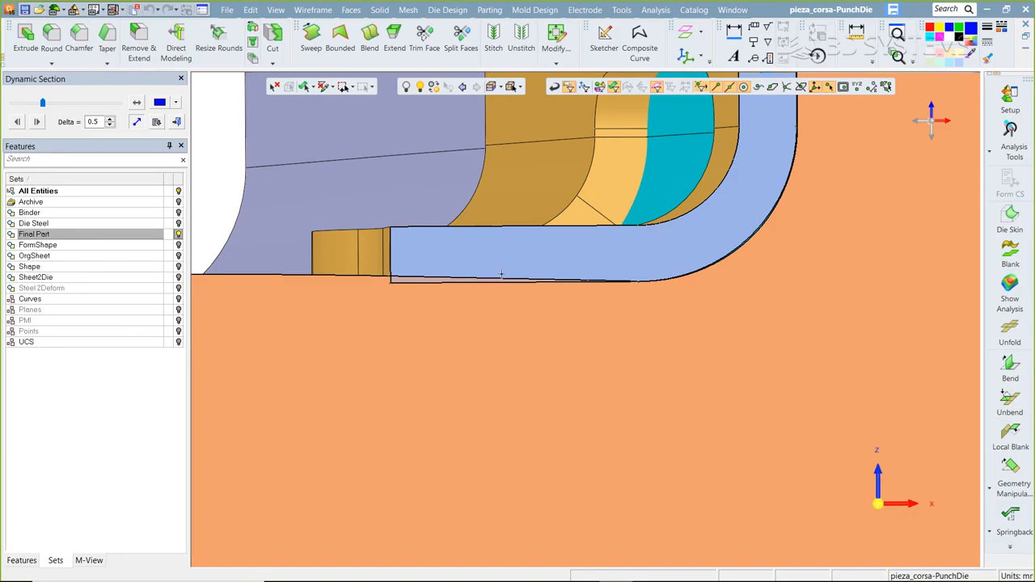
scroll(501, 270, "down", 3)
scroll(606, 323, "up", 2)
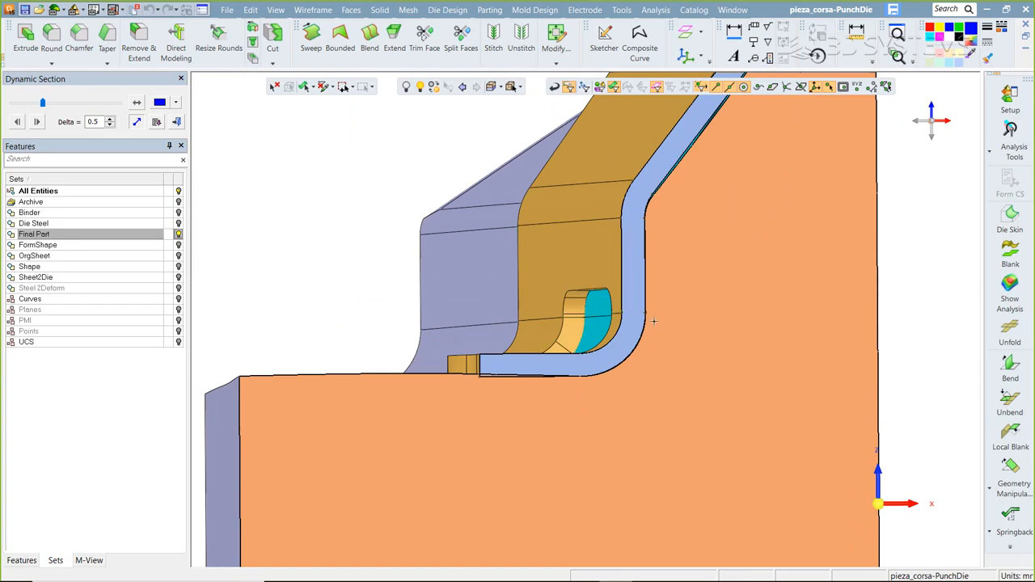
- Examine the gap between the final part's sectioned profile and the deformed steel along the lower bend radius, sloped wall and top edge
scroll(654, 321, "up", 6)
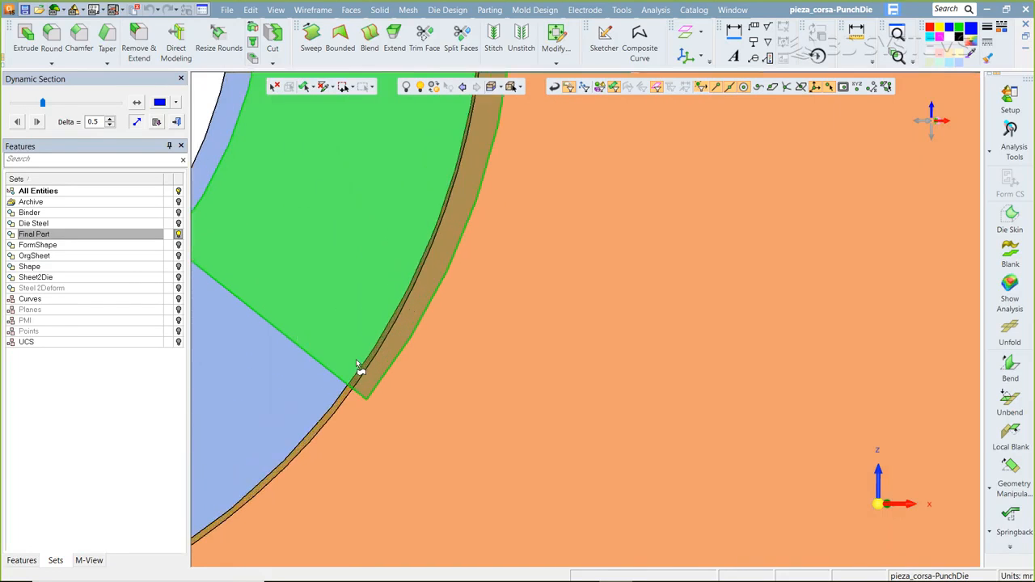
scroll(357, 363, "down", 8)
middle_click_drag(620, 222, 517, 536, "ctrl")
middle_click_drag(724, 178, 494, 517, "ctrl")
scroll(546, 376, "down", 3)
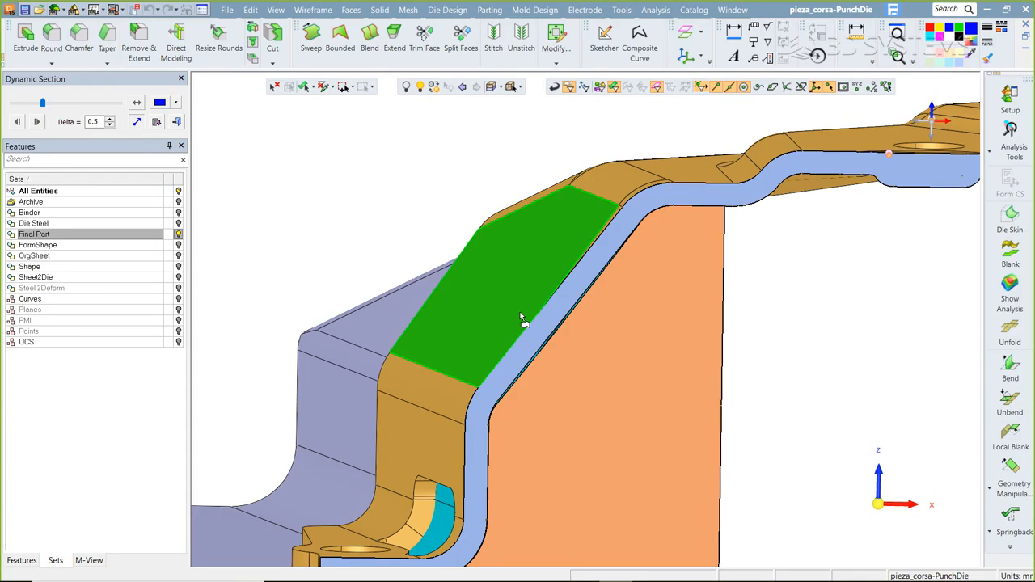
scroll(522, 320, "down", 5)
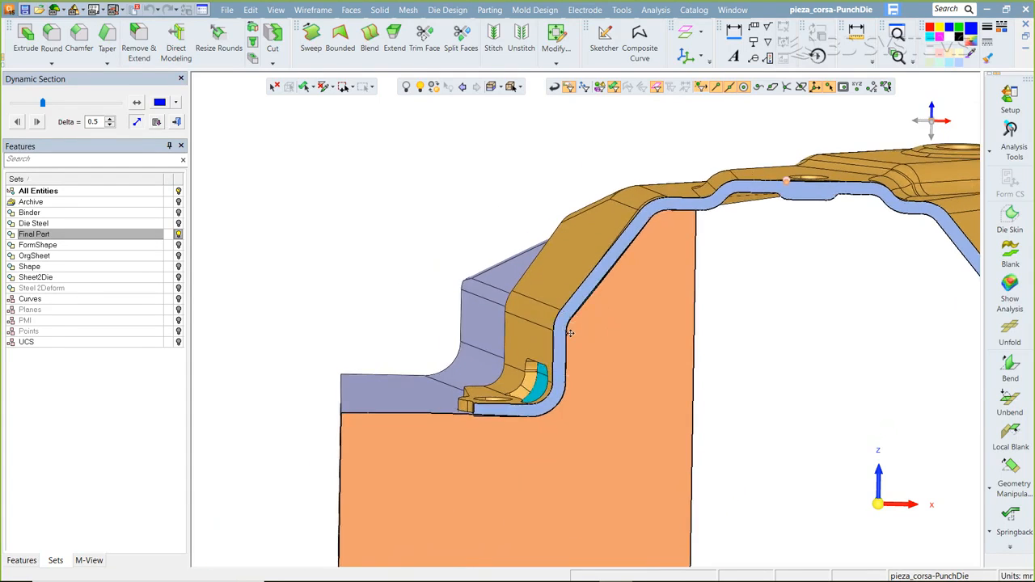
middle_click_drag(536, 321, 576, 330)
scroll(576, 327, "up", 3)
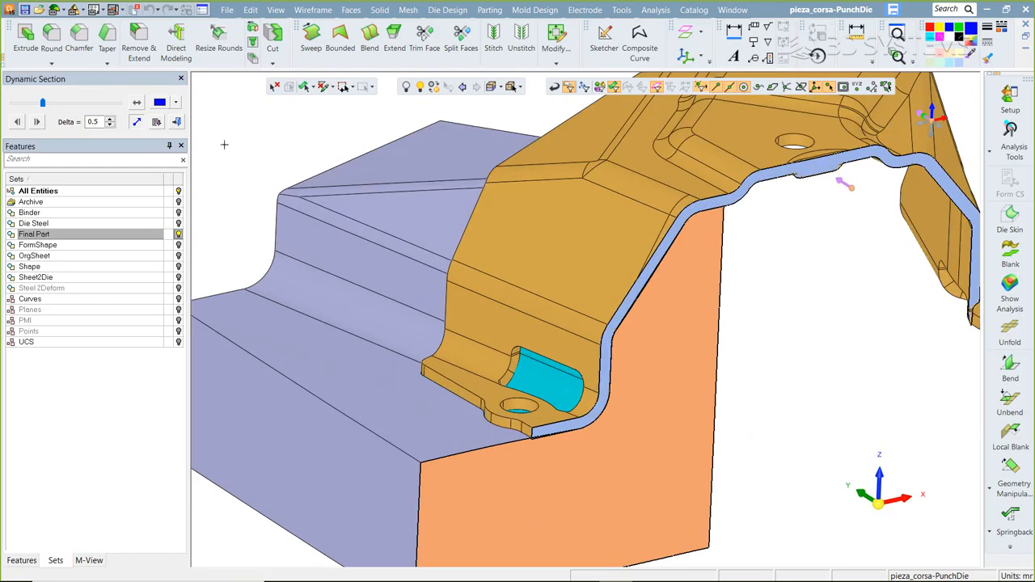
- Close the dynamic section and switch to the open Align Mesh document
left_click(179, 124)
left_click(733, 9)
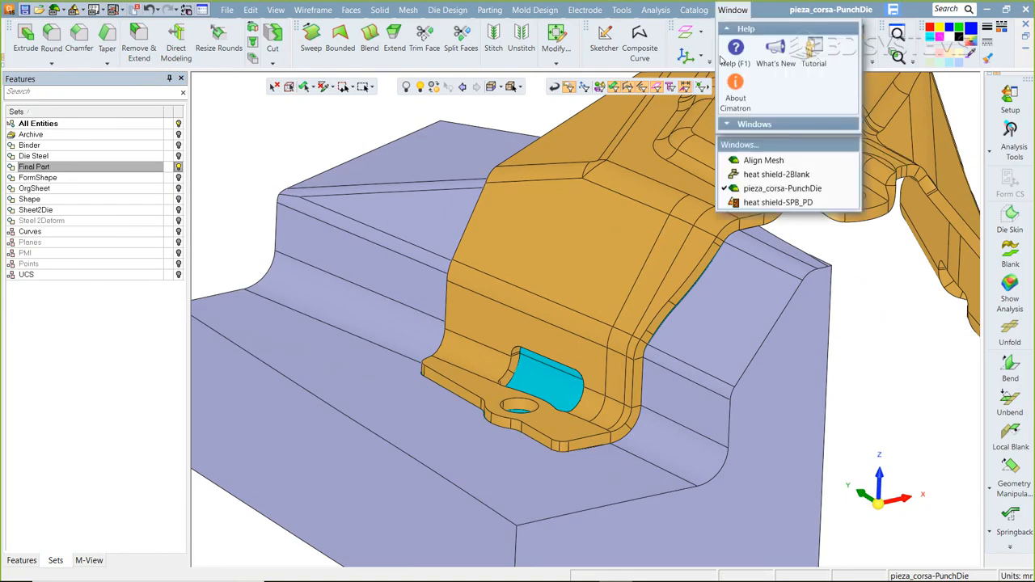
left_click(738, 160)
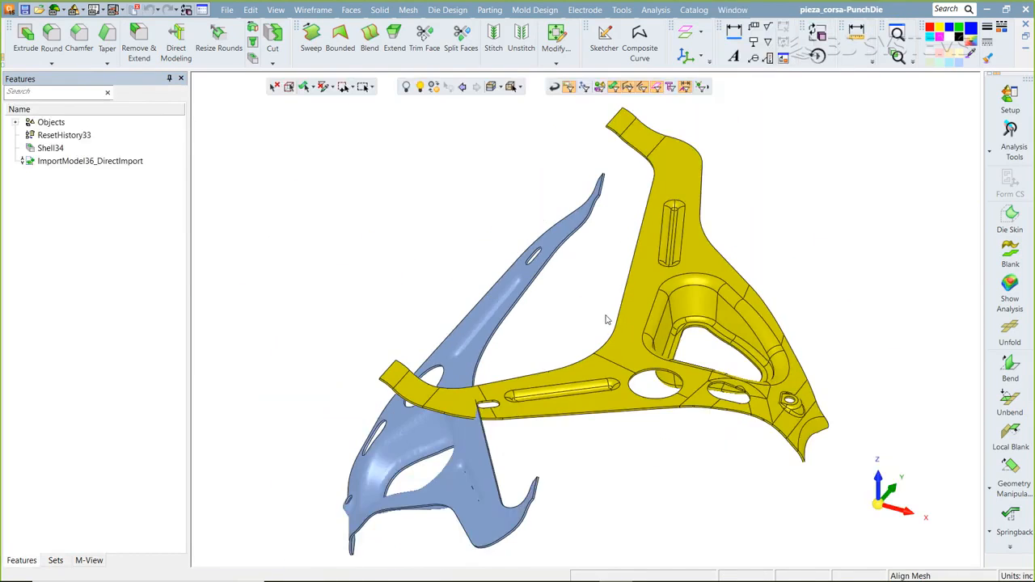
- Auto-align the yellow CAD part to the blue mesh part, using the mesh as the target position reference
middle_click_drag(624, 343, 615, 311)
scroll(530, 382, "up", 5)
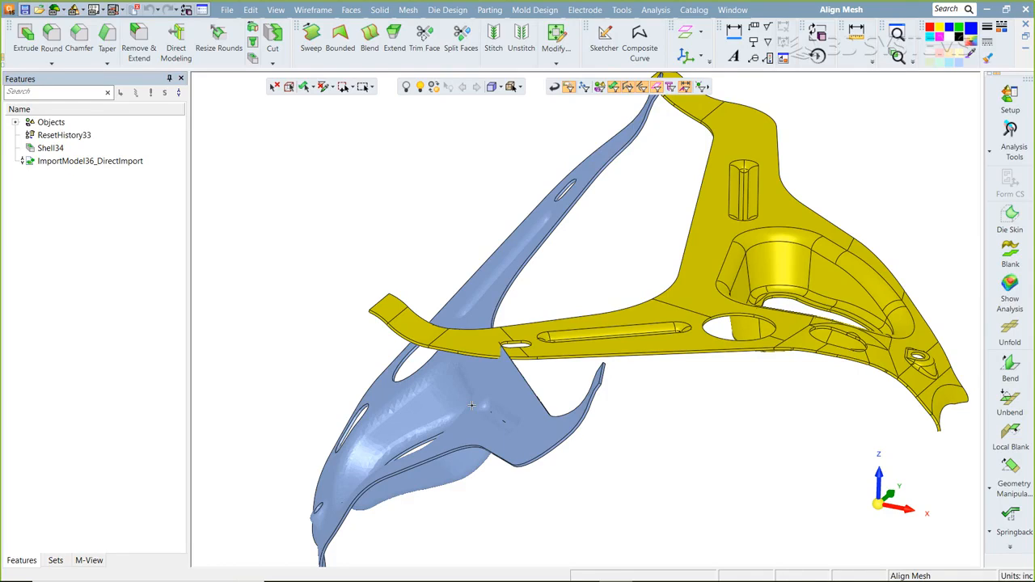
scroll(471, 405, "down", 2)
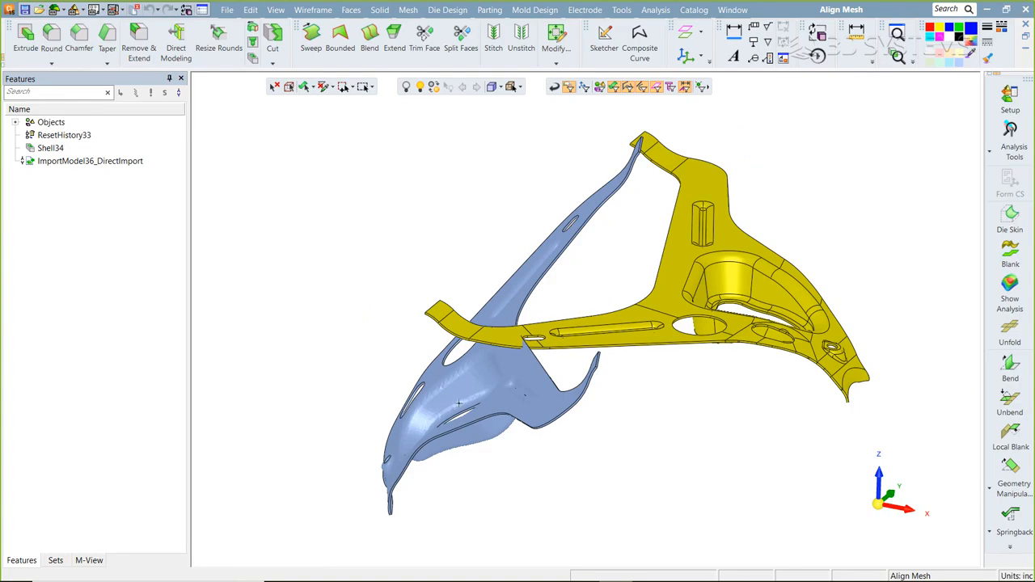
middle_click_drag(477, 413, 551, 359)
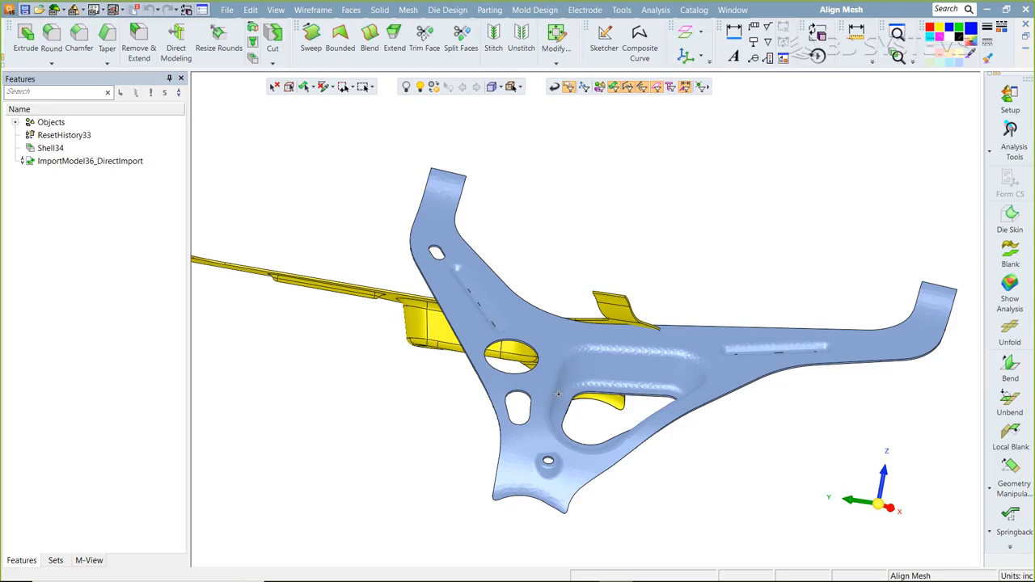
middle_click_drag(558, 394, 604, 312)
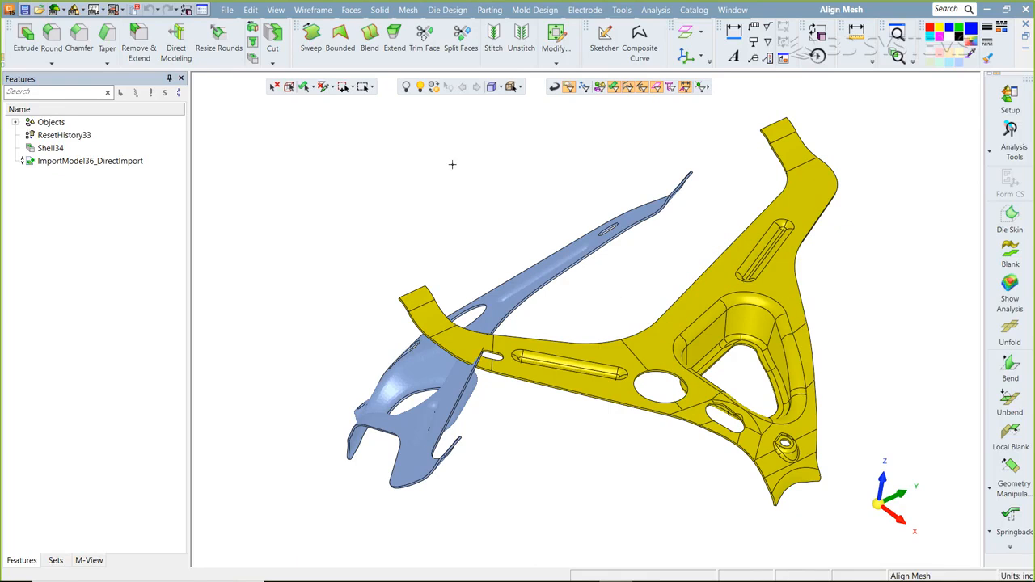
left_click(447, 9)
left_click(501, 348)
left_click(684, 358)
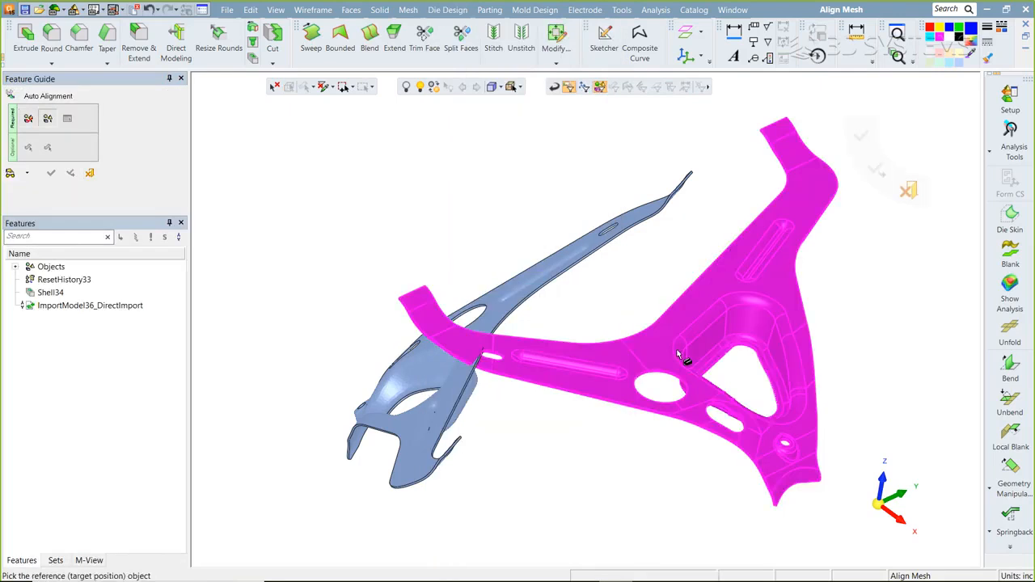
left_click(549, 283)
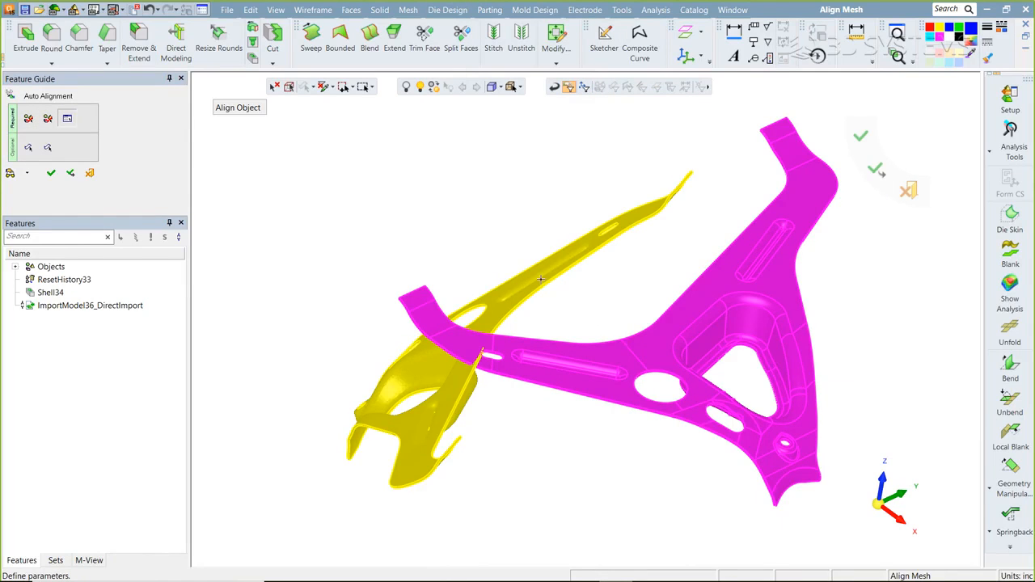
middle_click(538, 263)
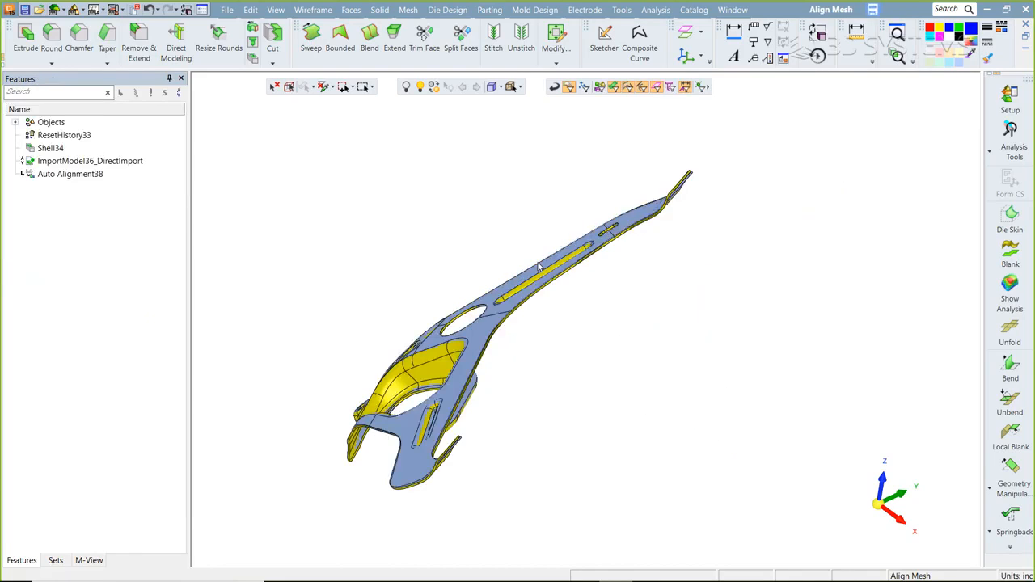
- Run a deviation map between the blue mesh and the aligned yellow part, showing removed and added material at normal accuracy
middle_click_drag(542, 335, 782, 238)
left_click(656, 9)
left_click(782, 109)
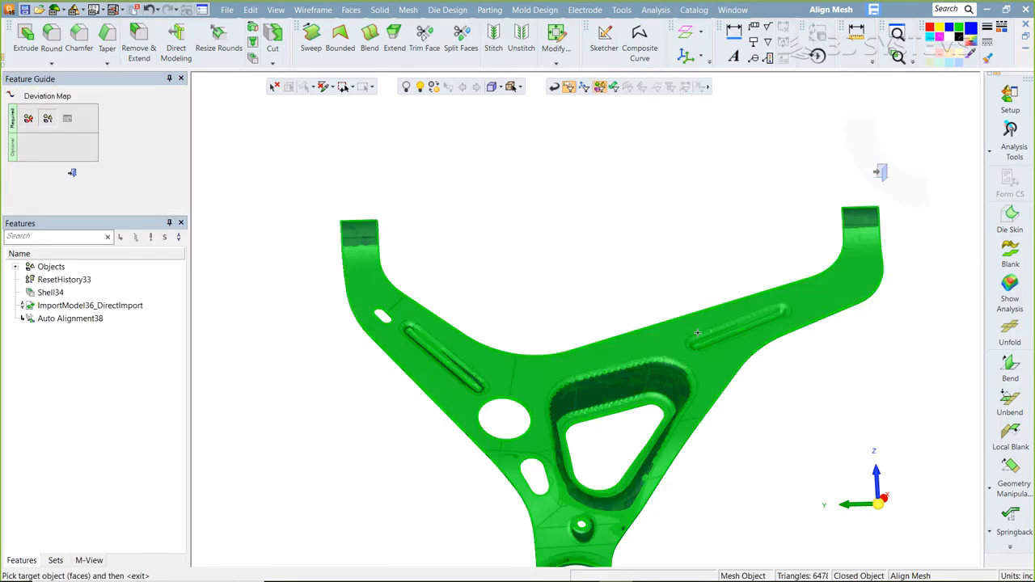
left_click(240, 179)
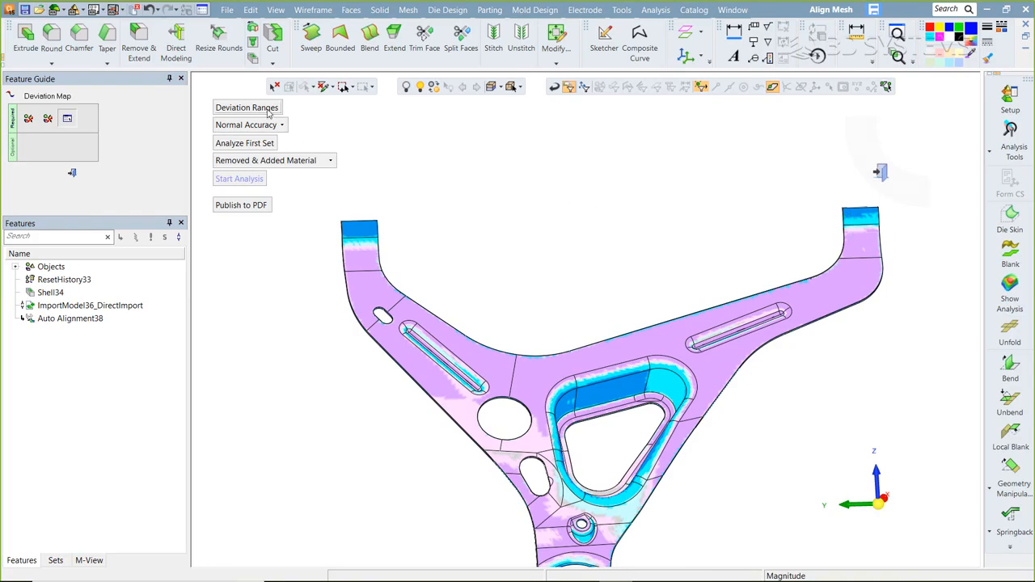
- Review the deviation ranges against the colored tip of the part's arm, then close the ranges and the deviation map
left_click(247, 108)
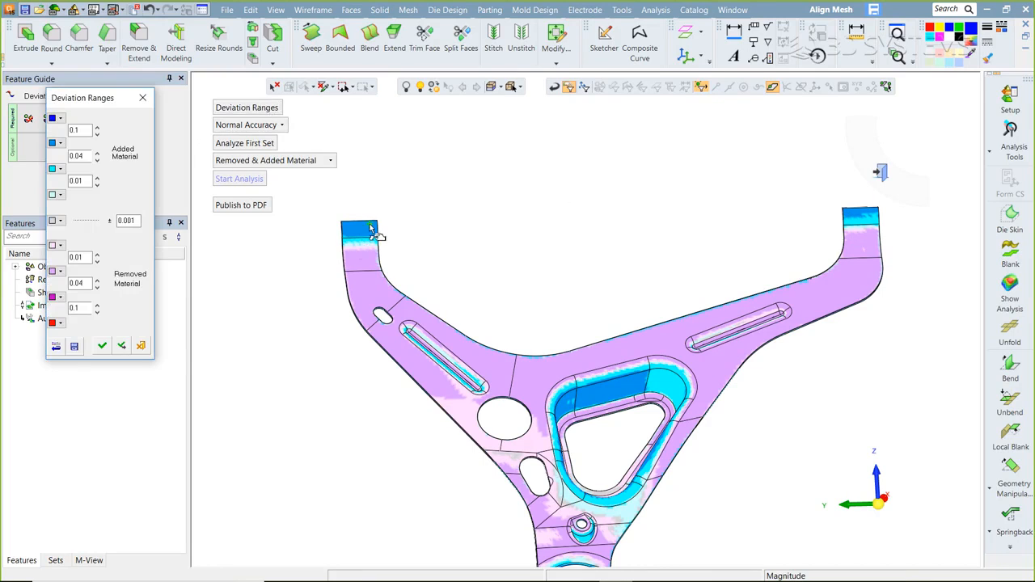
middle_click_drag(666, 235, 534, 322)
scroll(504, 329, "up", 5)
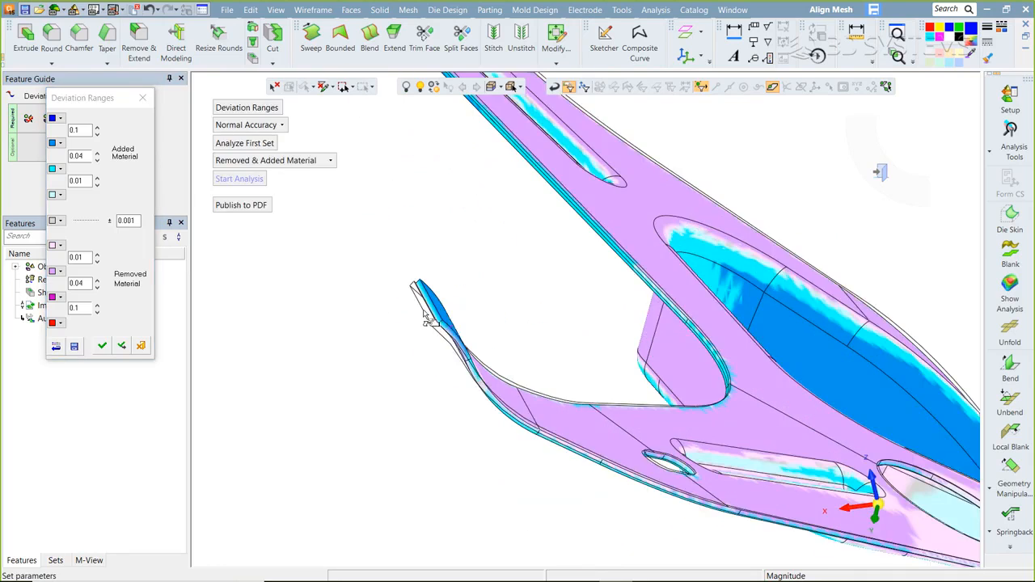
middle_click_drag(441, 325, 409, 266)
left_click(142, 97)
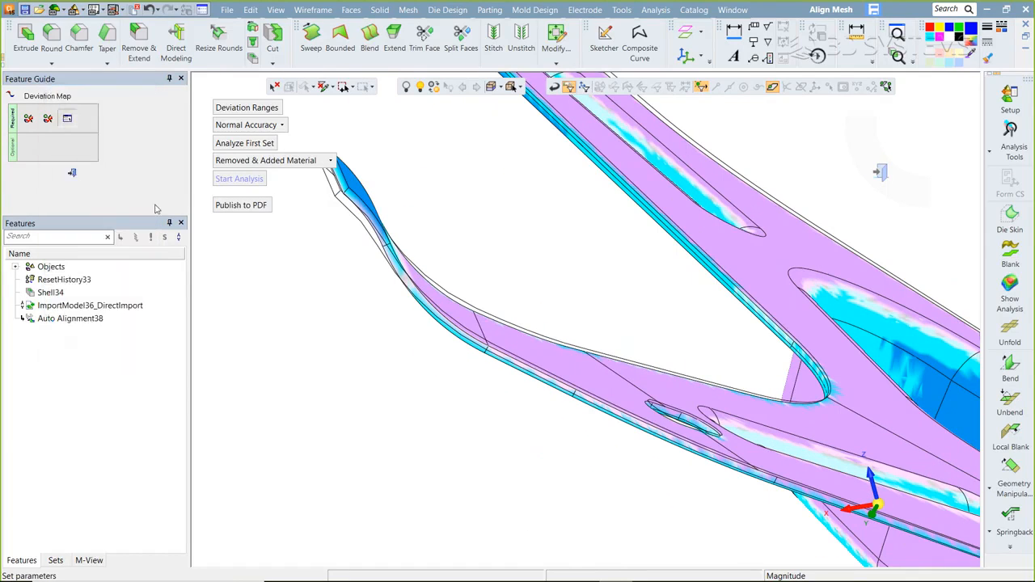
left_click(72, 177)
- Split a roughly rectangular patch of facets at the tip of the mesh's arm into a separate mesh object
scroll(523, 232, "down", 3)
middle_click_drag(522, 232, 615, 314)
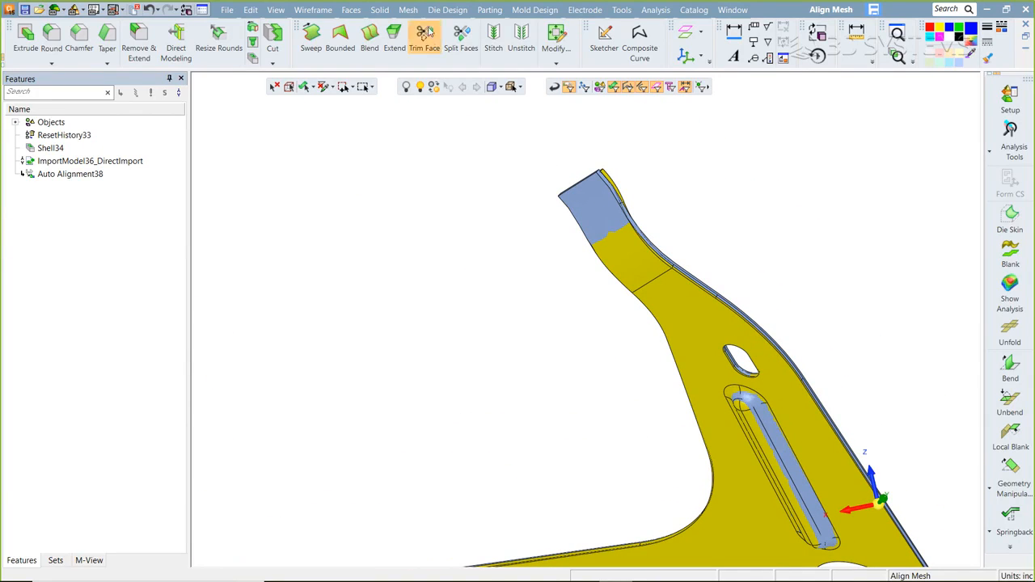
left_click(409, 10)
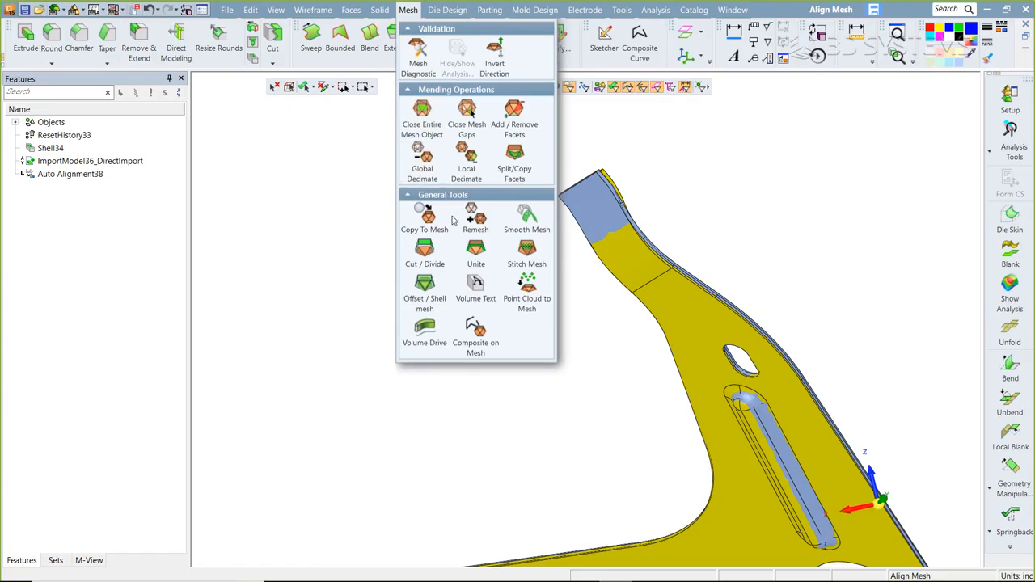
left_click(515, 160)
scroll(566, 190, "up", 3)
middle_click_drag(577, 199, 706, 230)
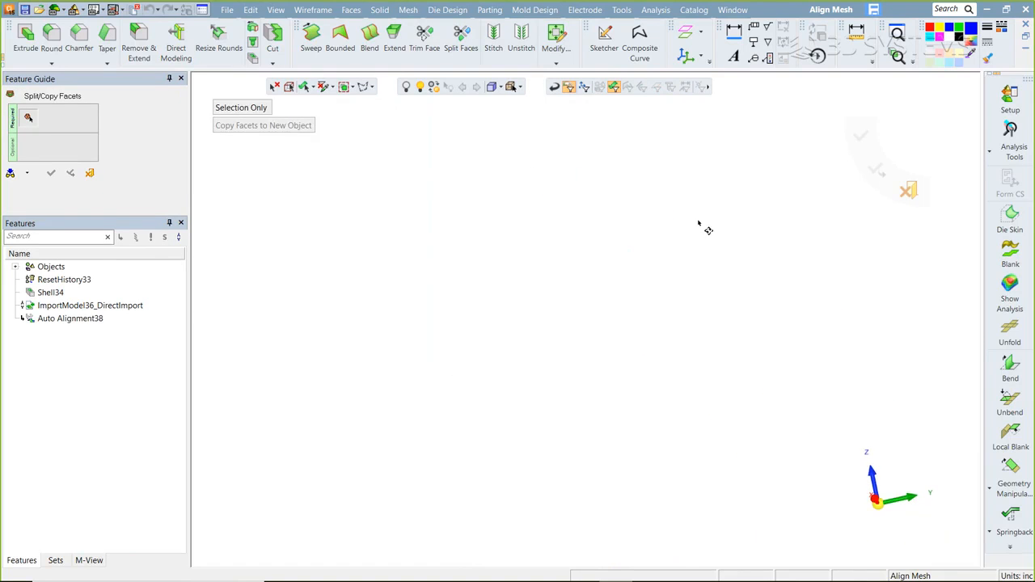
scroll(499, 266, "down", 5)
middle_click_drag(533, 312, 477, 449, "ctrl")
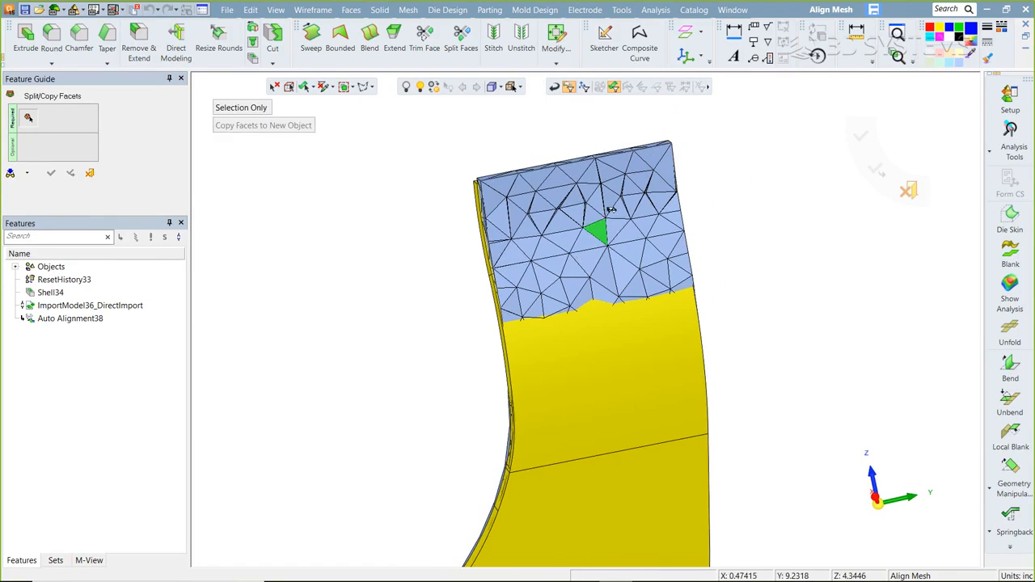
left_click_drag(505, 190, 686, 317)
left_click(687, 316)
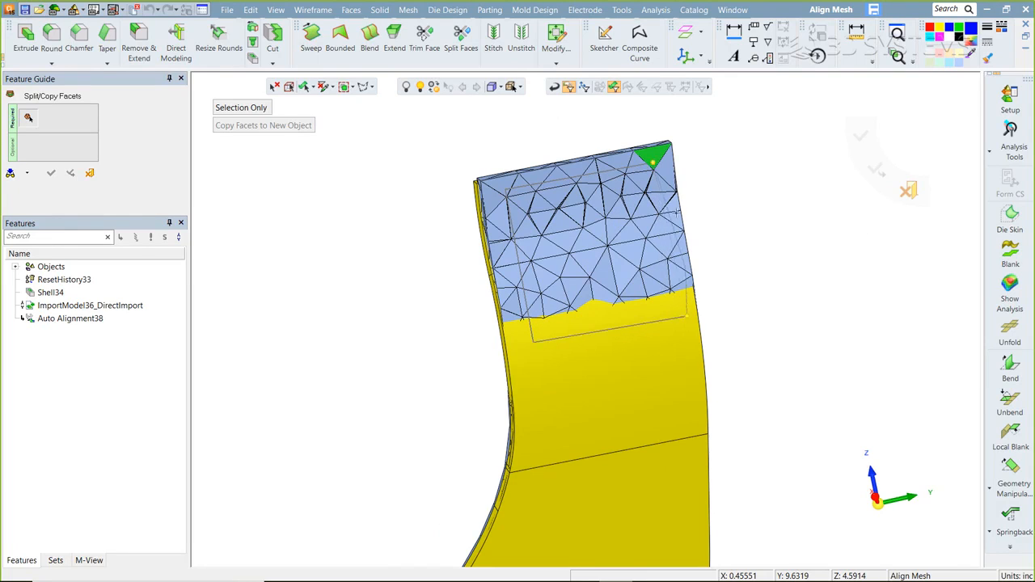
left_click(653, 161)
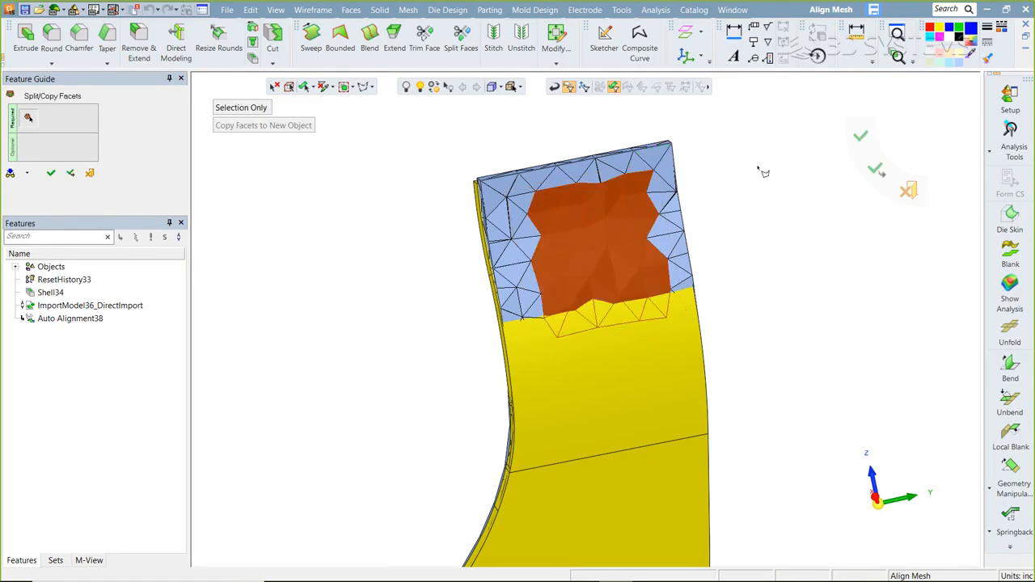
middle_click(753, 166)
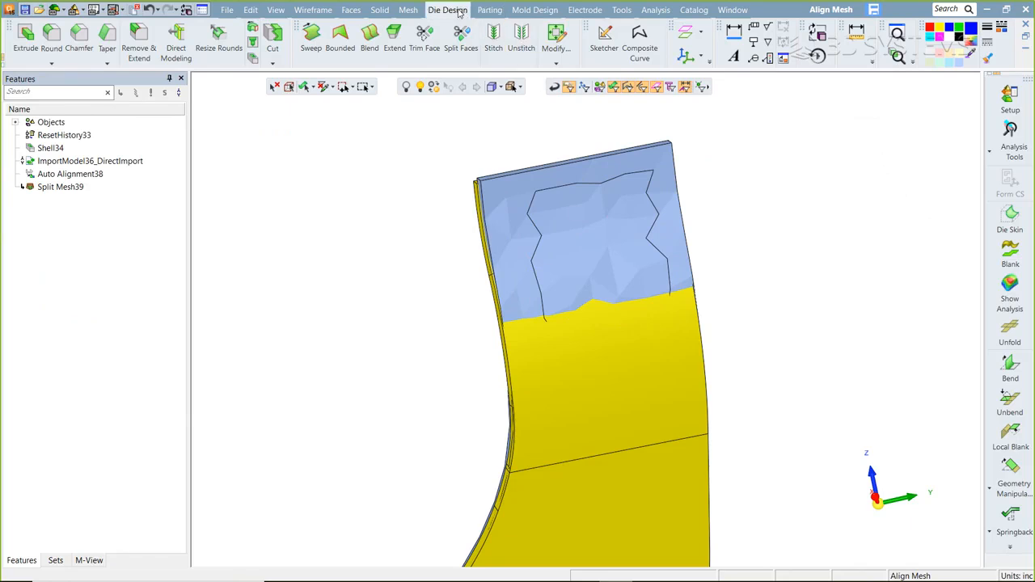
- Set up Match Points on Skin with the split mesh patch as source and the yellow part as the skin object
left_click(458, 11)
left_click(548, 377)
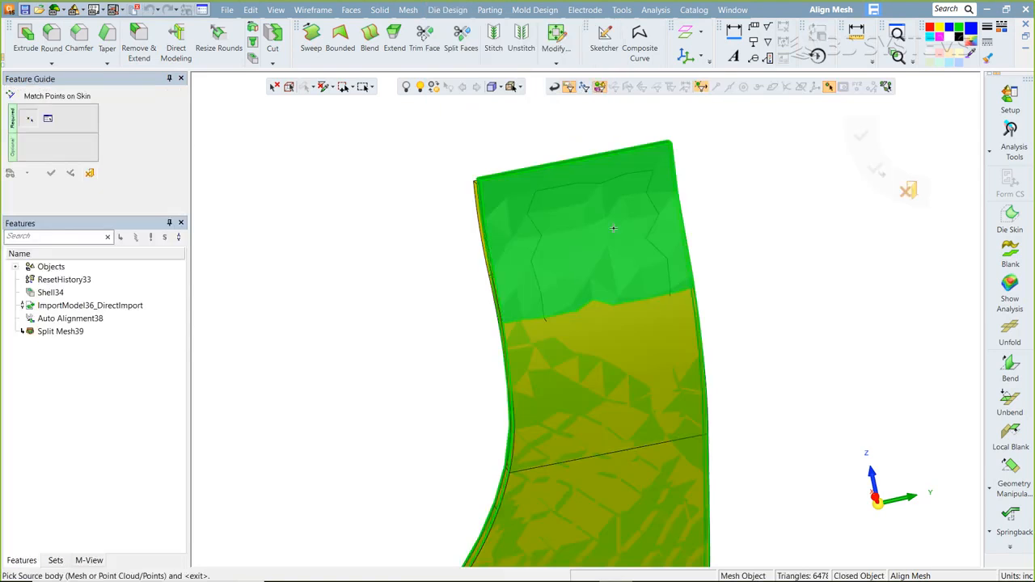
scroll(613, 228, "up", 2)
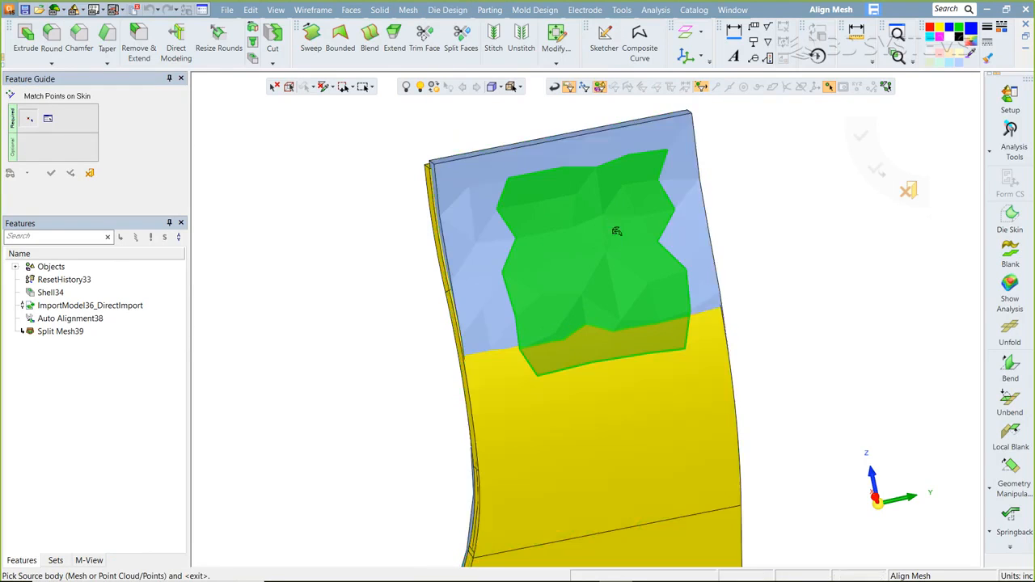
left_click(617, 226)
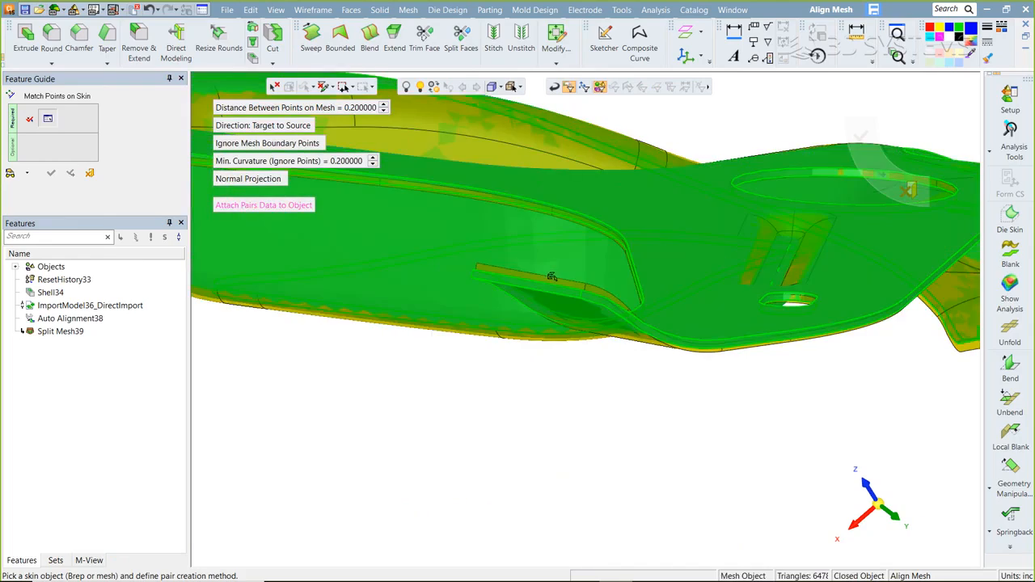
left_click(550, 274)
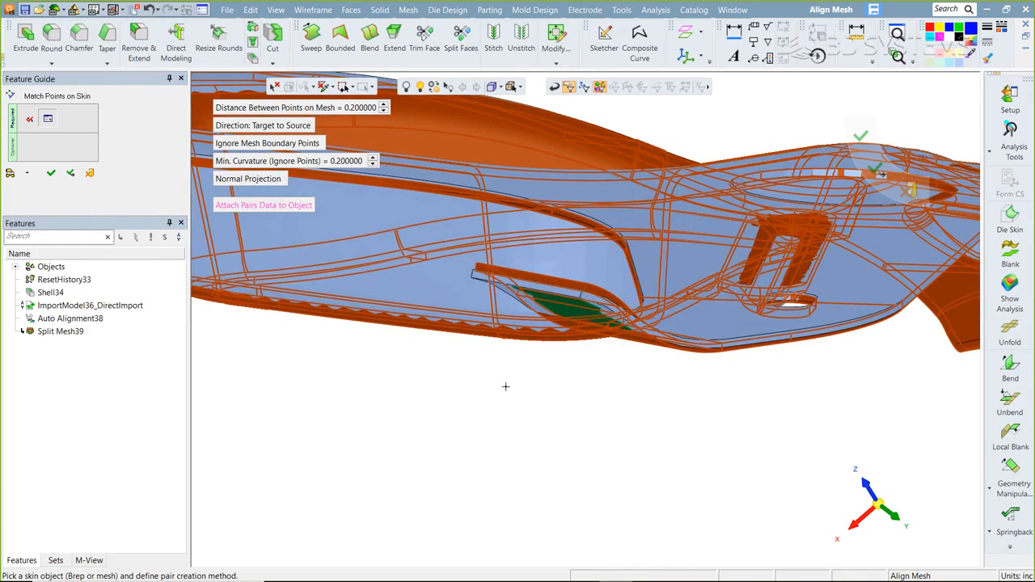
- Preview the matched point pairs on the arm tip and create them with the pairs data attached to the object
left_click(263, 204)
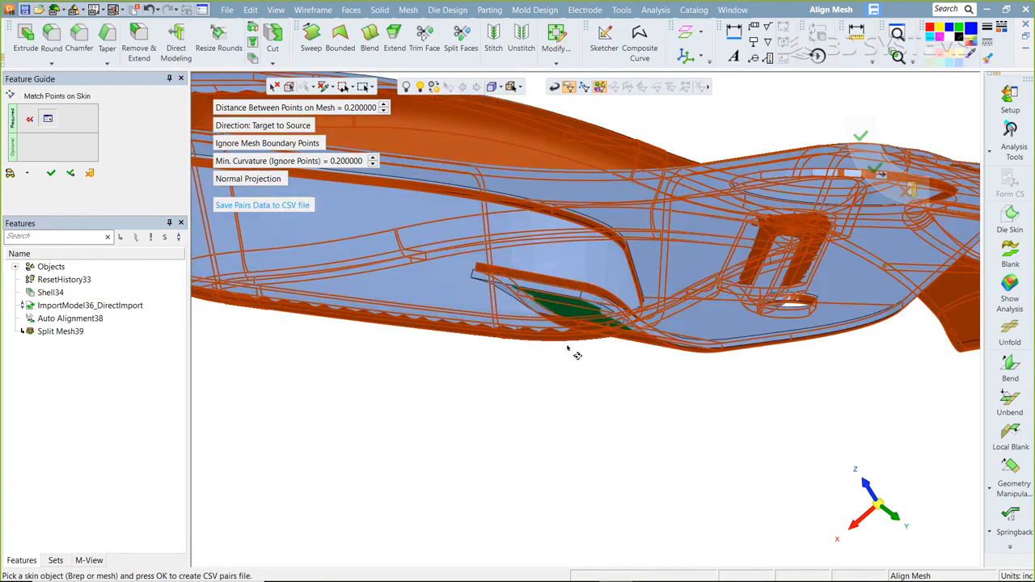
middle_click_drag(578, 351, 571, 440)
left_click(296, 207)
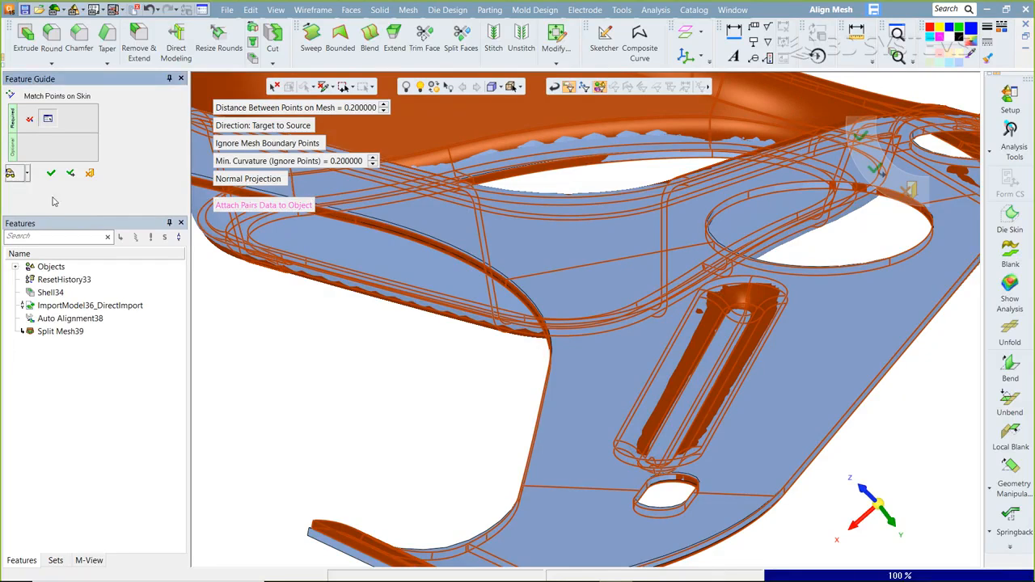
scroll(455, 418, "up", 5)
scroll(496, 395, "up", 3)
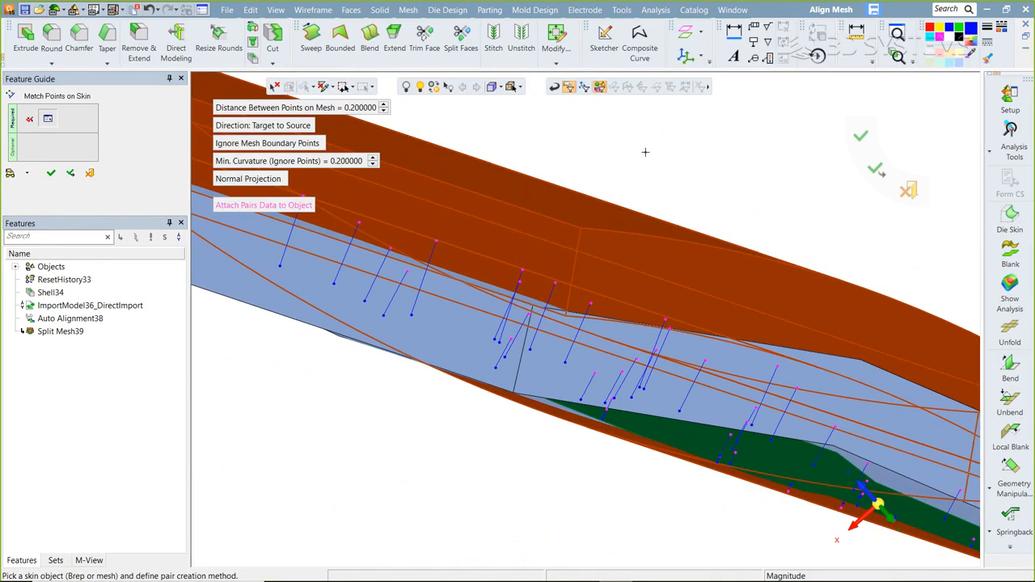
left_click(275, 207)
left_click(276, 207)
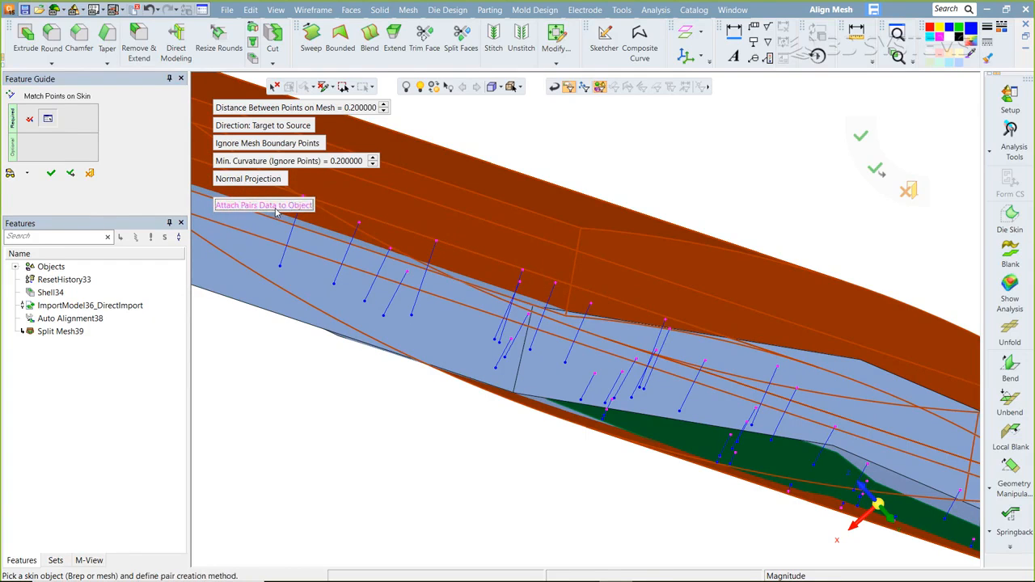
middle_click(720, 152)
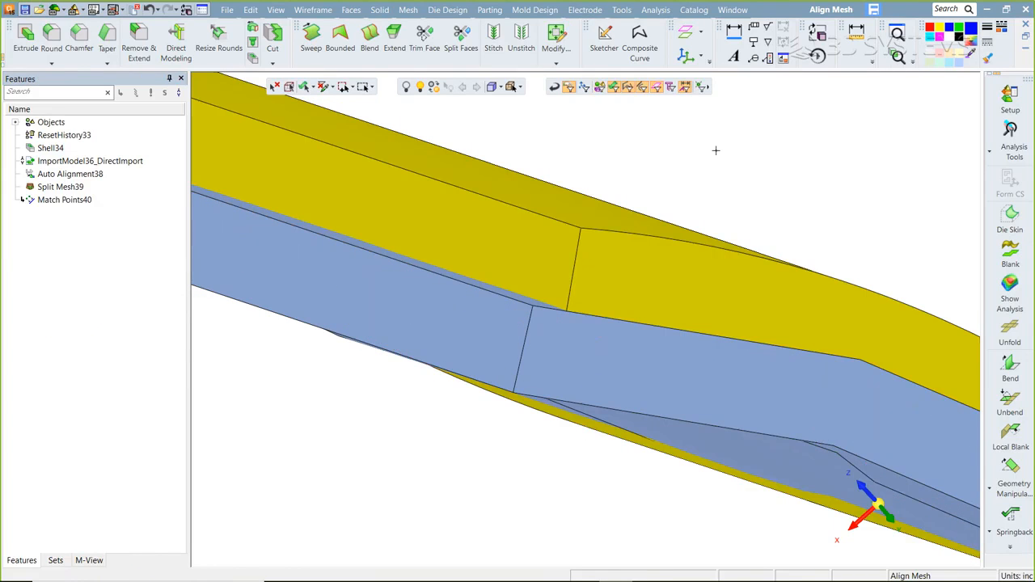
- Start a Springback Deform on the yellow part and open its springback points table
left_click(447, 10)
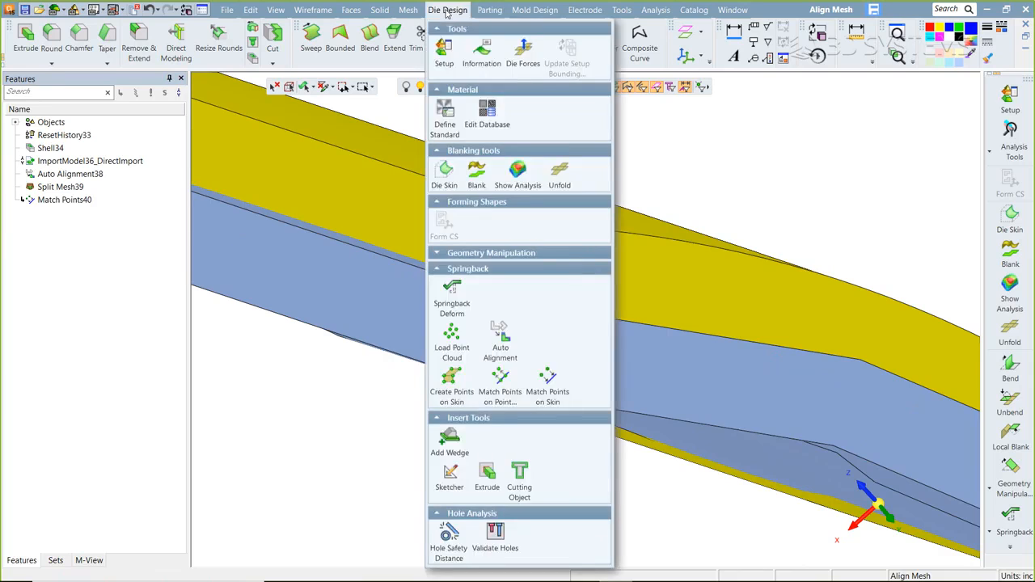
left_click(452, 298)
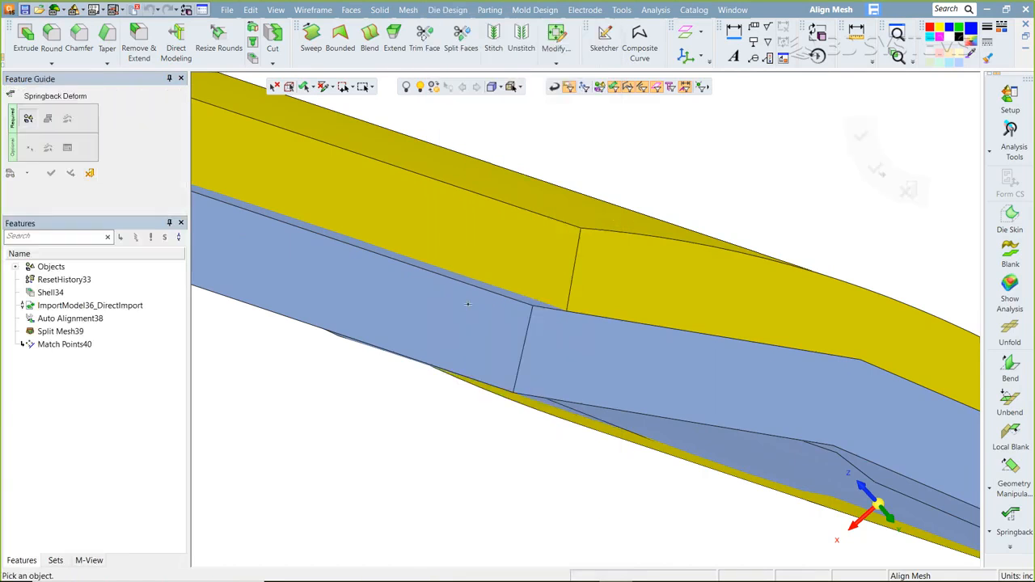
scroll(600, 189, "down", 5)
left_click_drag(573, 300, 485, 324, "ctrl")
left_click(67, 150)
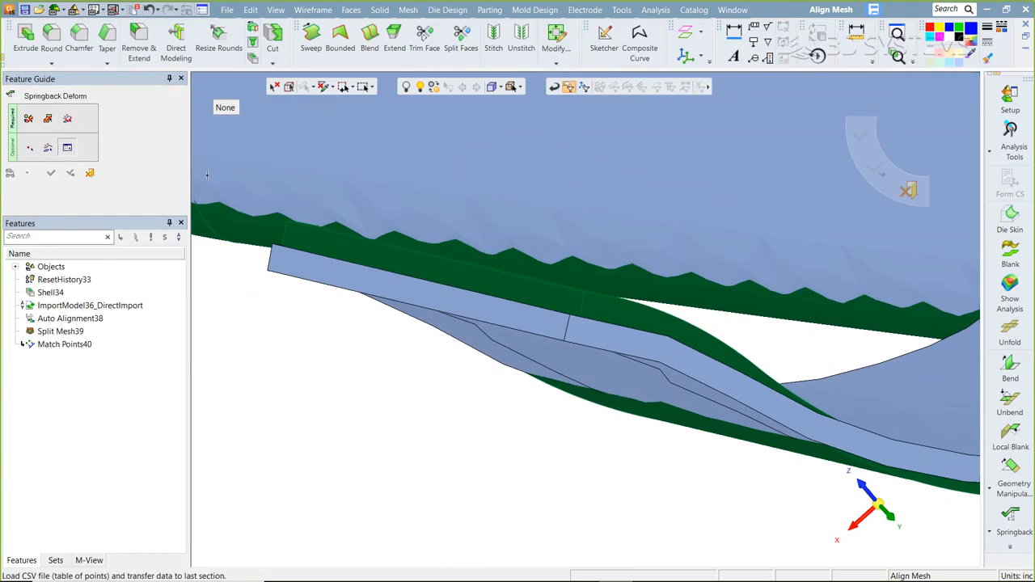
left_click(227, 110)
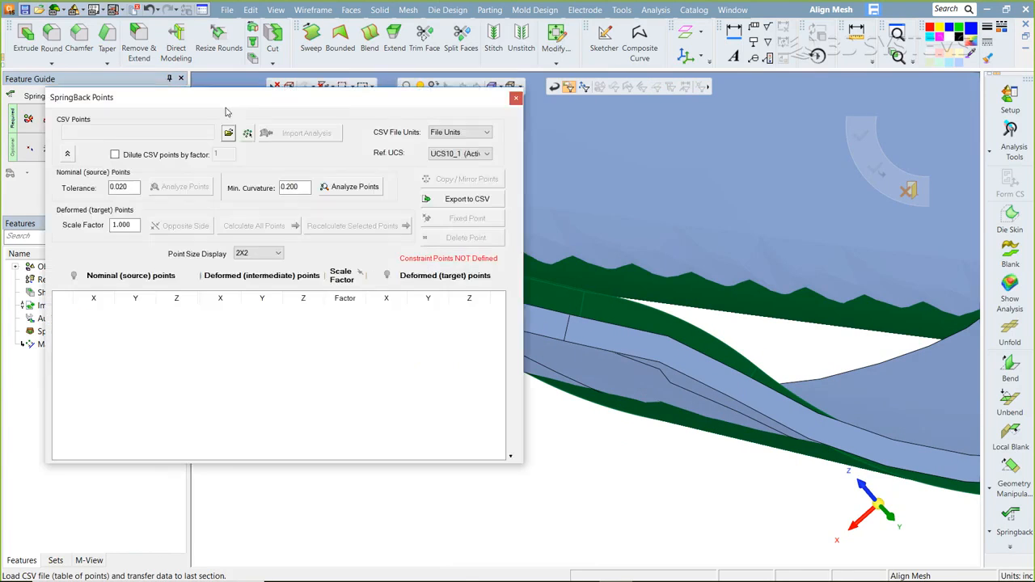
- Load the matched pairs data from the split mesh patch, calculate all deformed target points and close the points table
left_click(245, 135)
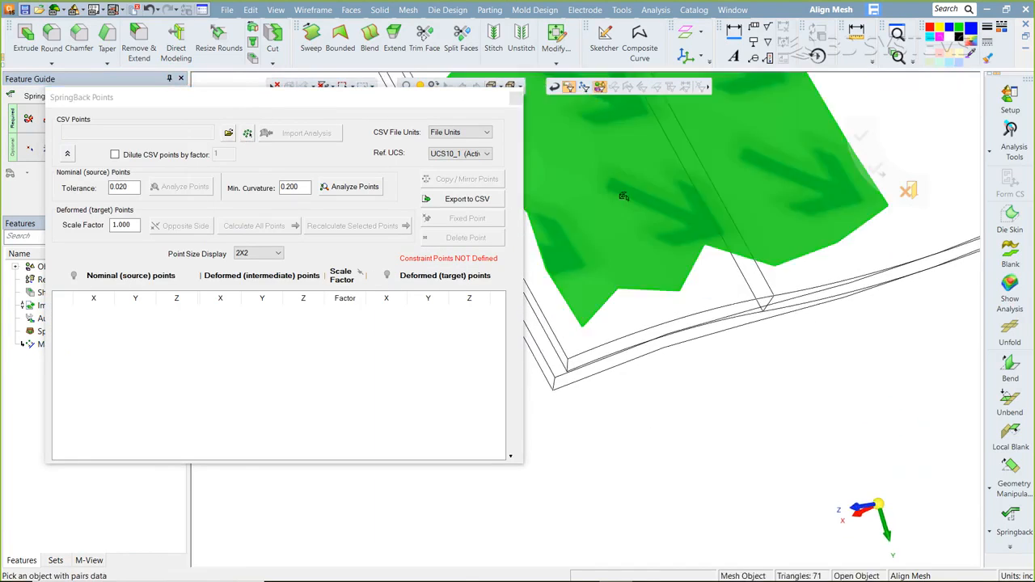
left_click(621, 201)
middle_click_drag(736, 294, 709, 329)
scroll(709, 328, "up", 3)
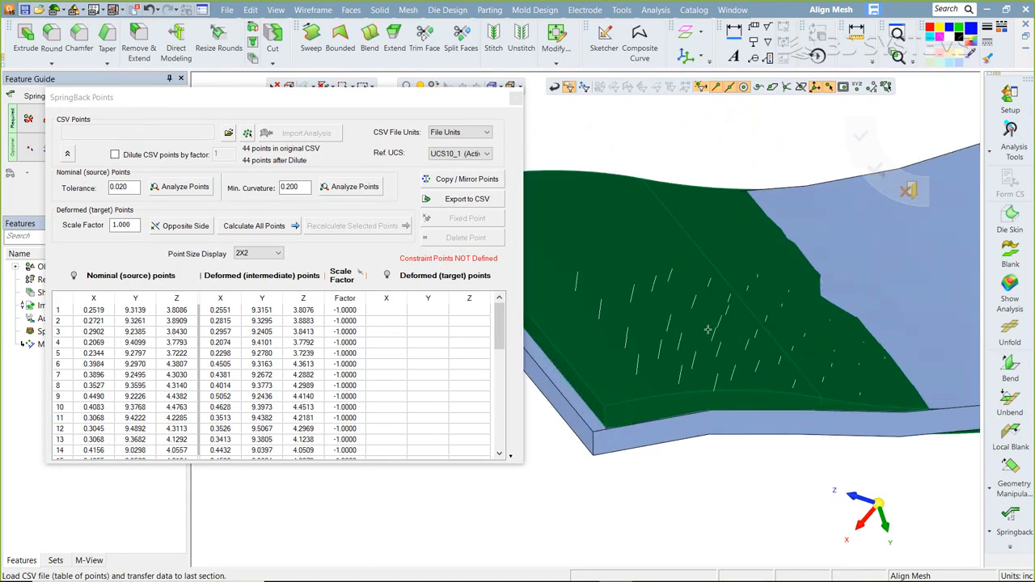
left_click(248, 228)
left_click(280, 385)
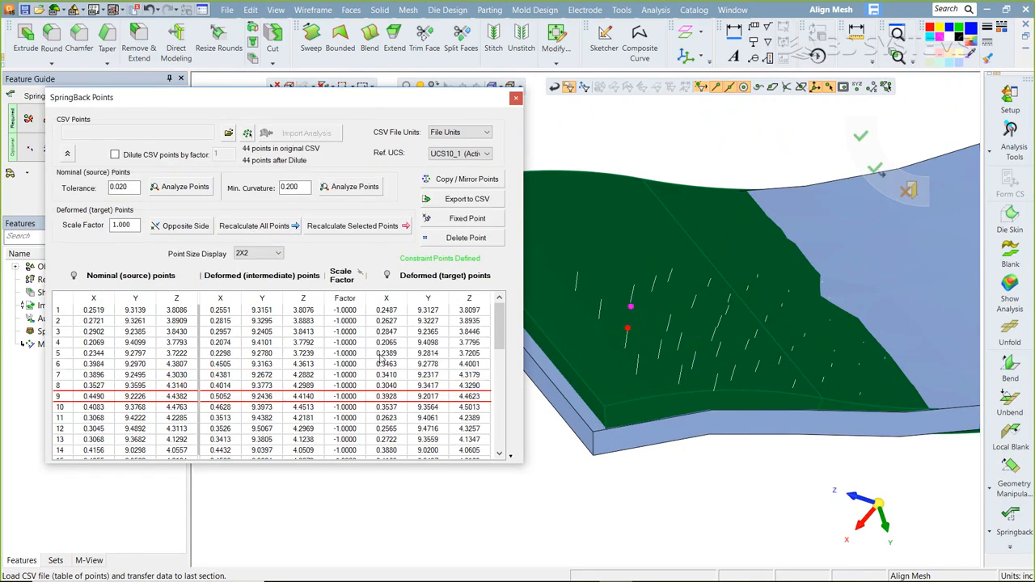
left_click(514, 97)
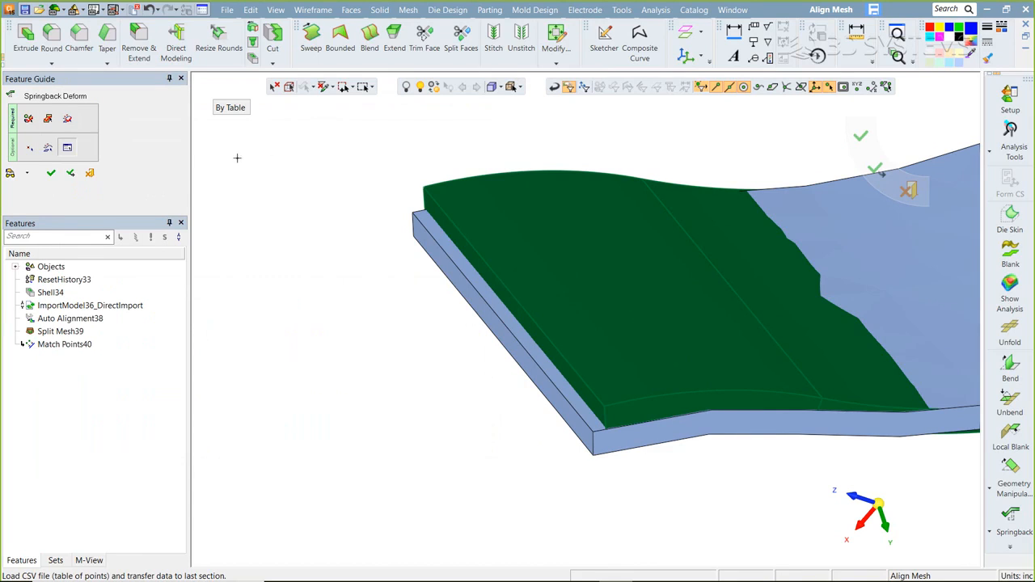
- Complete the Springback Deform on the part, then highlight the feature and inspect the compensated arm tip from the side
left_click(67, 118)
left_click(249, 126)
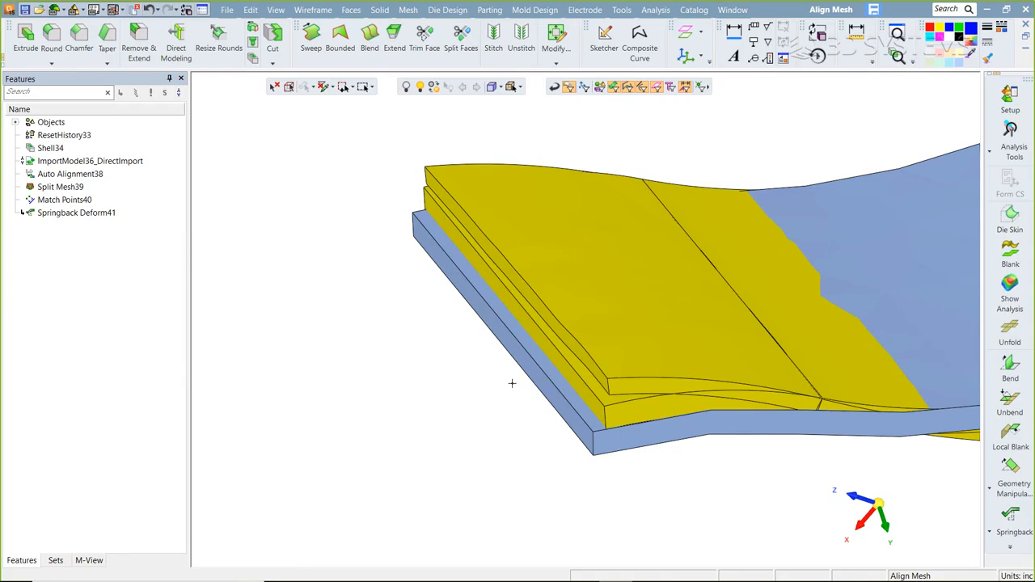
left_click(73, 213)
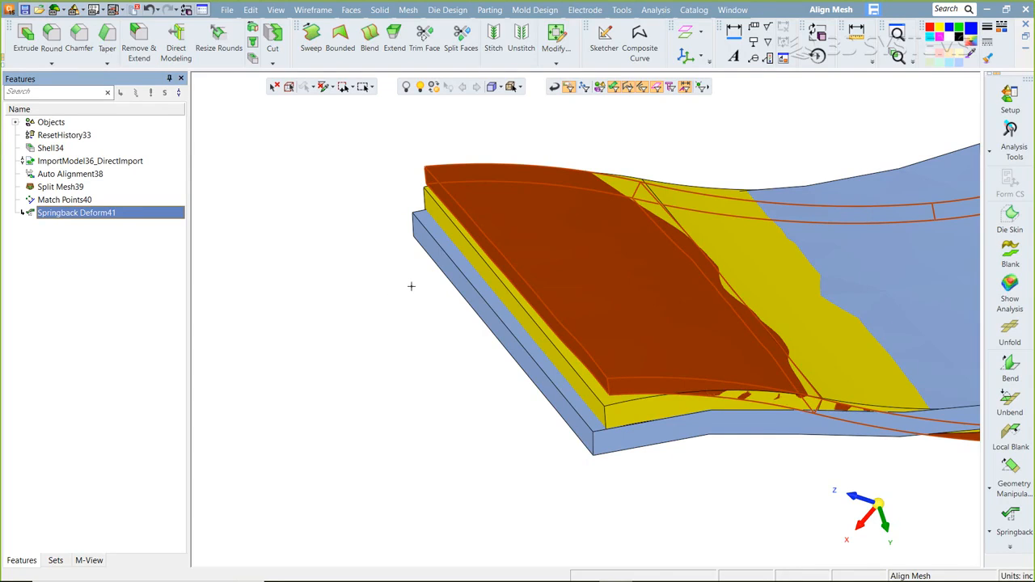
middle_click_drag(490, 254, 539, 238)
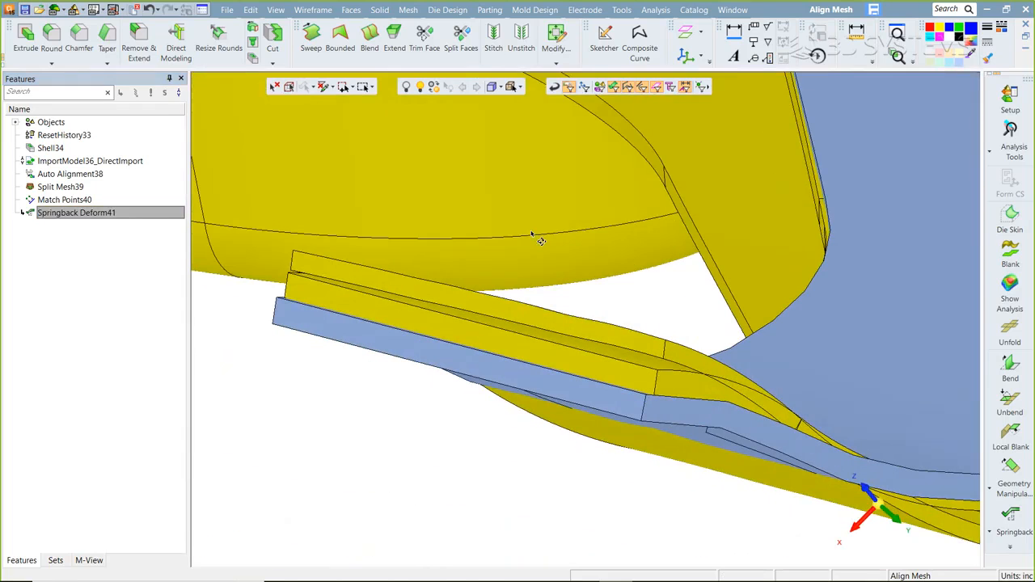